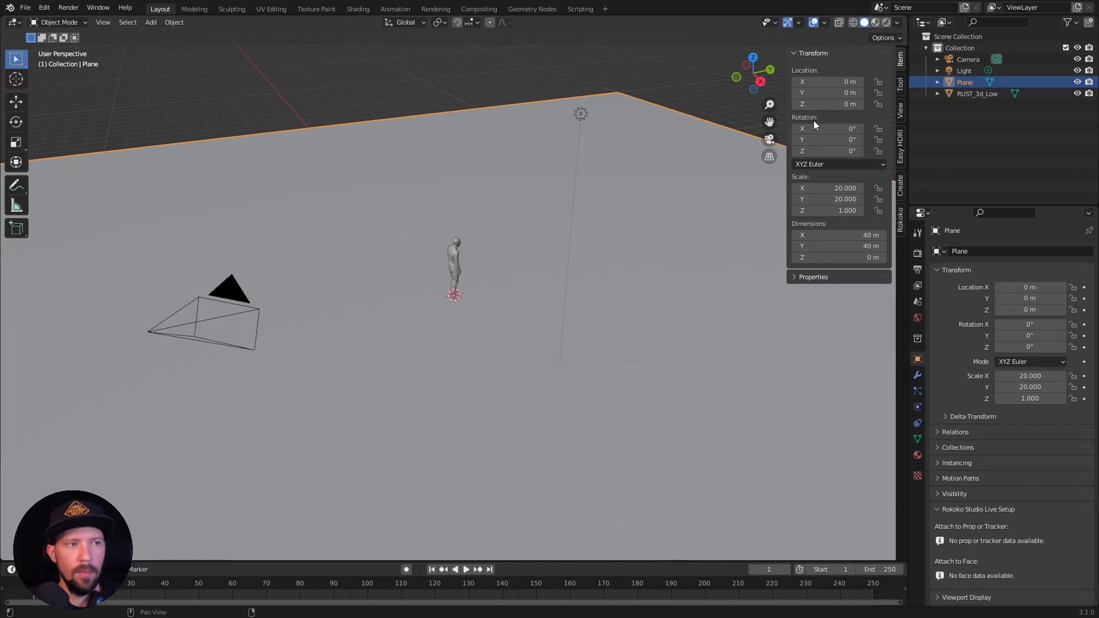
# Move the ground plane to 10 m along the Y axis
pyautogui.click(839, 93)
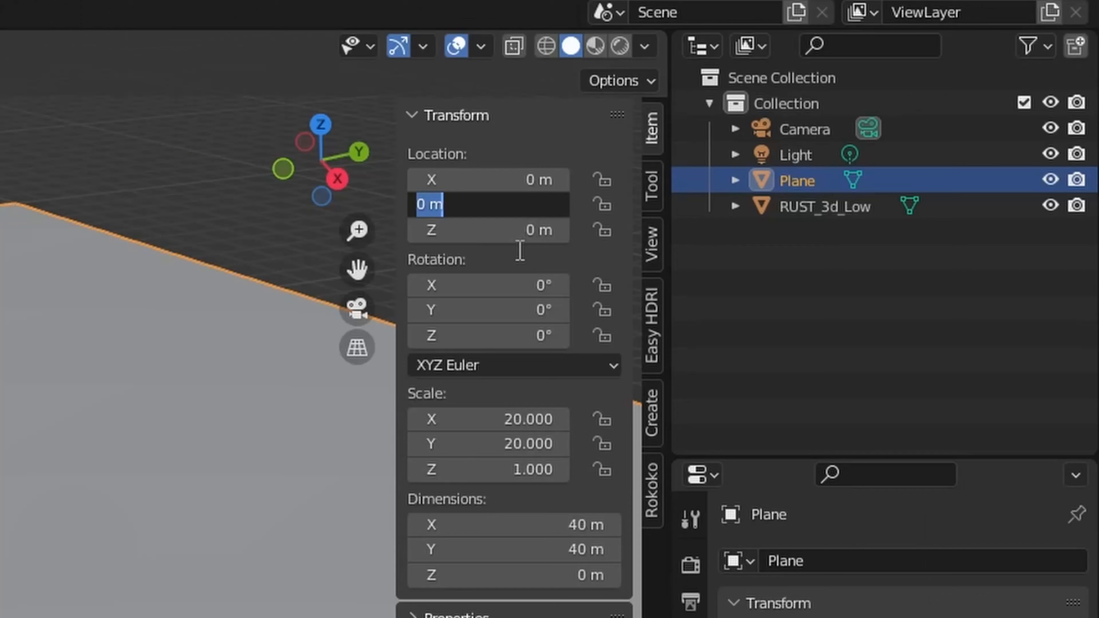
pyautogui.write('10')
pyautogui.press('Return')
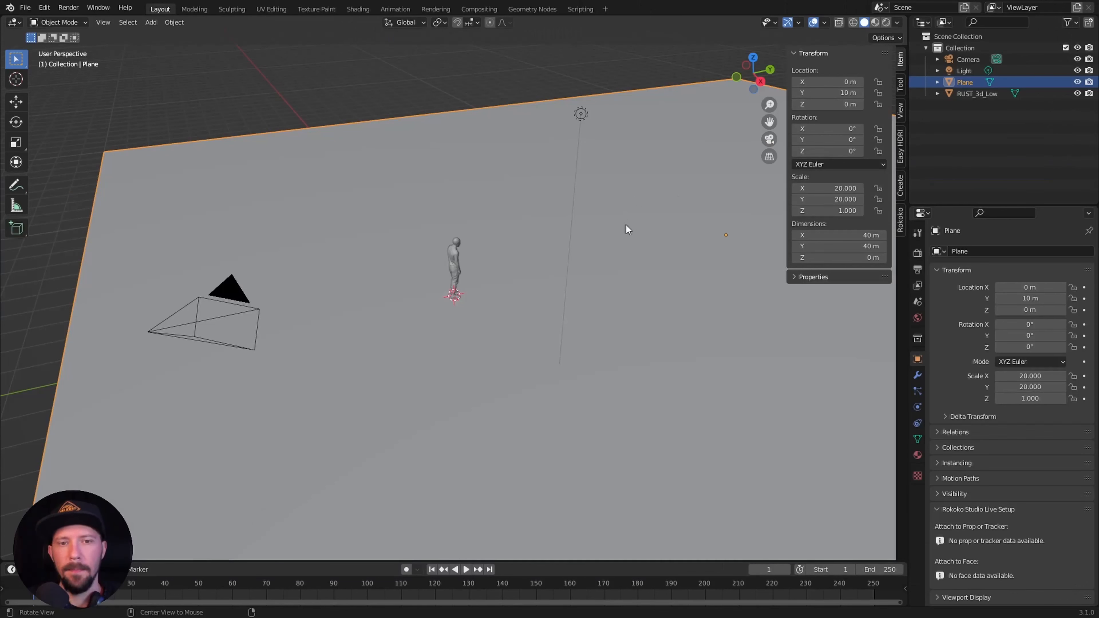
# Search the add-ons in the preferences for "lands" to check that A.N.T.Landscape is enabled
pyautogui.moveTo(627, 228); pyautogui.dragTo(635, 307, button='middle')
pyautogui.hotkey('shift', 'a')
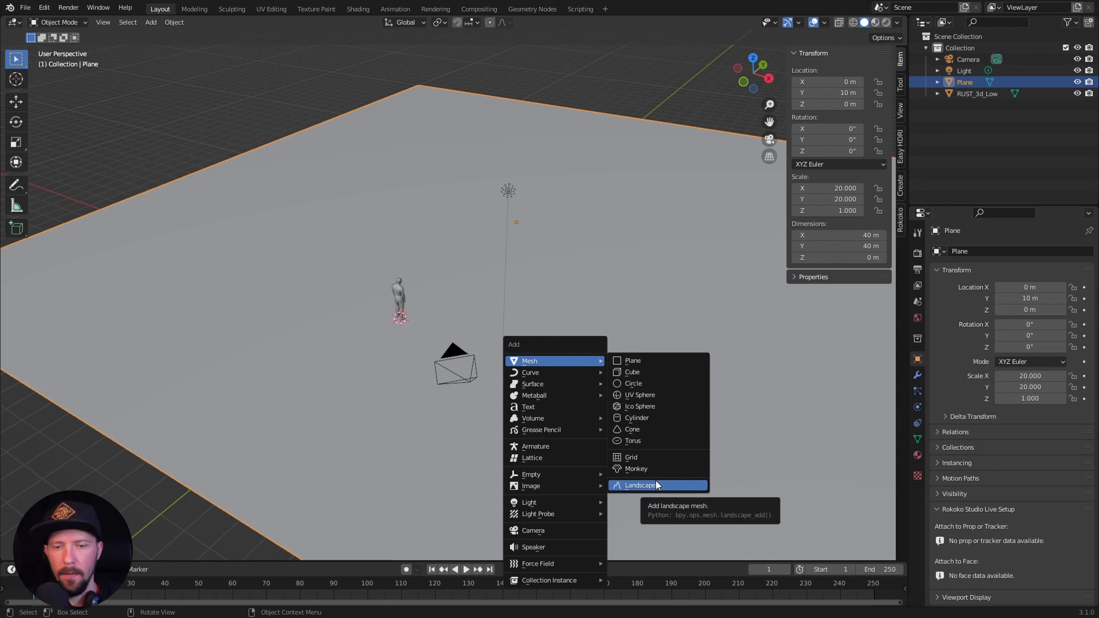
pyautogui.press('Escape')
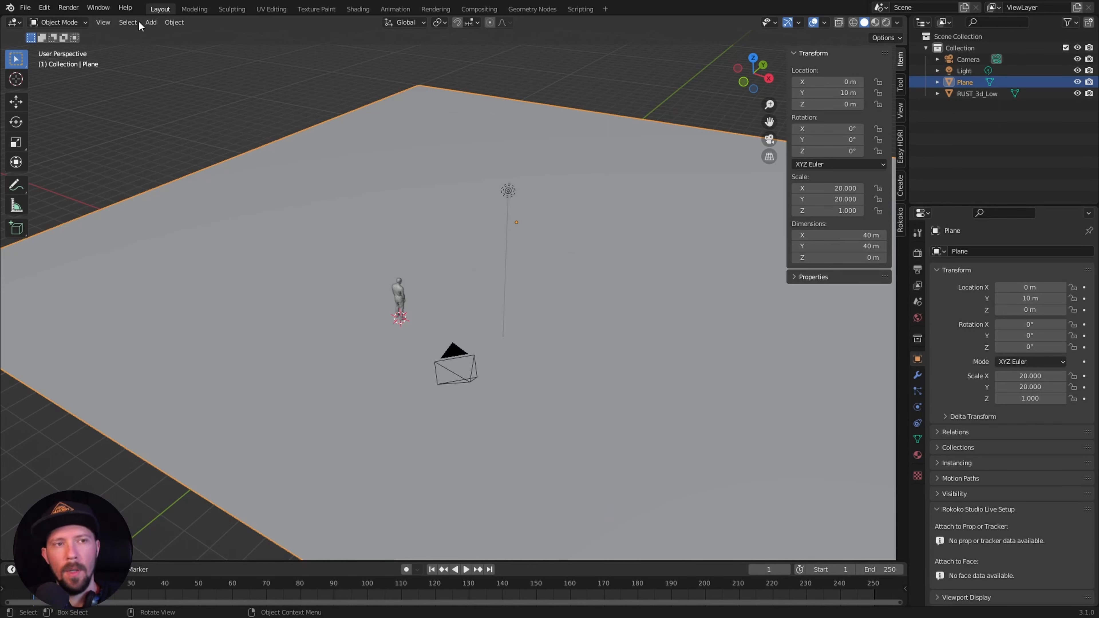
pyautogui.click(52, 6)
pyautogui.click(90, 173)
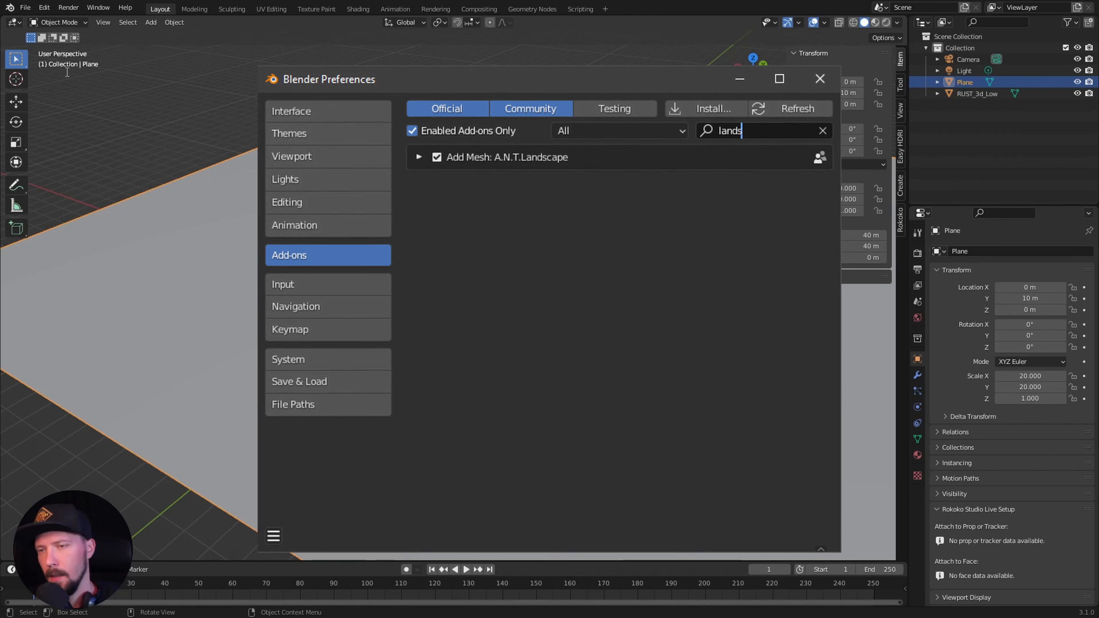
pyautogui.click(276, 1)
# Add a Landscape mesh to the scene and turn off its smooth shading
pyautogui.moveTo(605, 216); pyautogui.dragTo(626, 225, button='middle')
pyautogui.hotkey('shift', 'a')
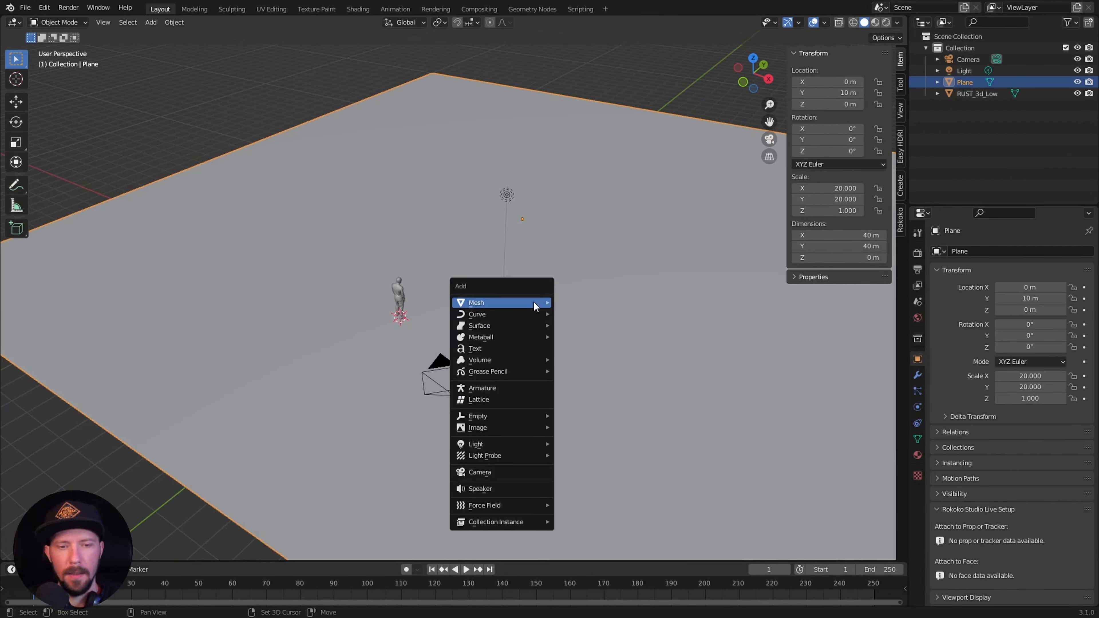
pyautogui.moveTo(533, 302)
pyautogui.click(602, 428)
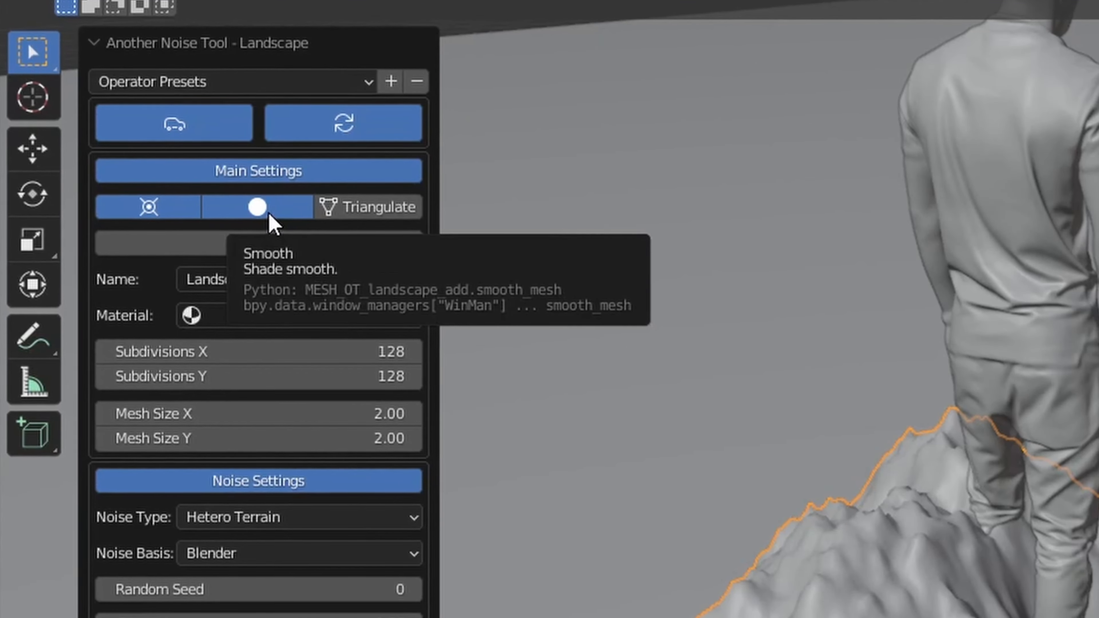
pyautogui.click(260, 207)
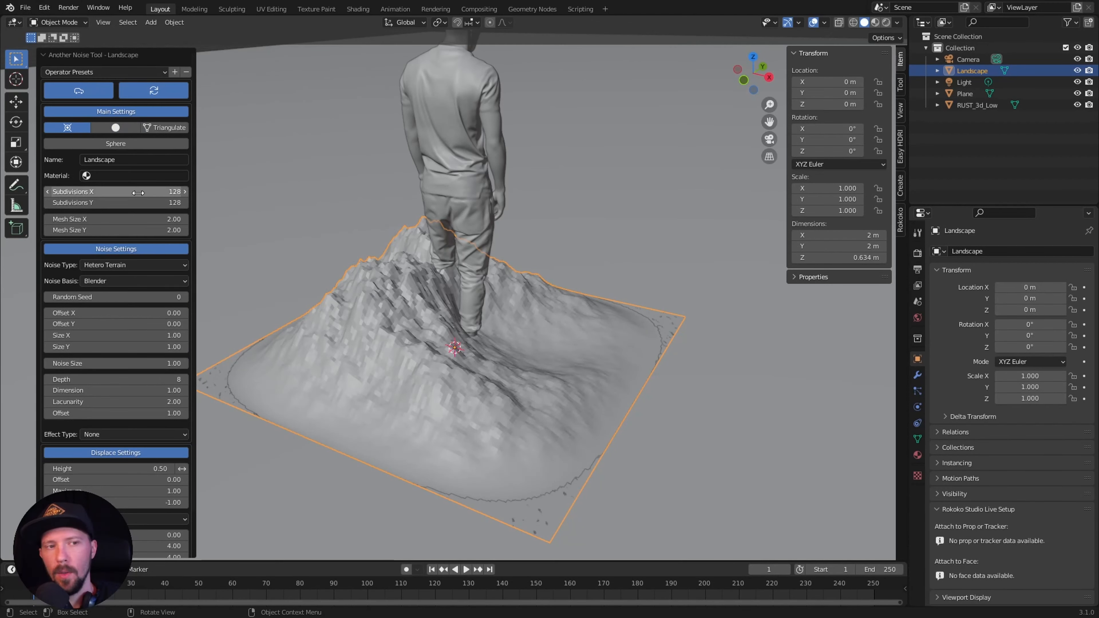
# Set the new landscape's subdivisions to 9 in both X and Y
pyautogui.click(300, 351)
pyautogui.write('9')
pyautogui.press('Tab')
pyautogui.write('9')
pyautogui.press('Return')
# Set the landscape's mesh size to 10 in both X and Y
pyautogui.click(361, 324)
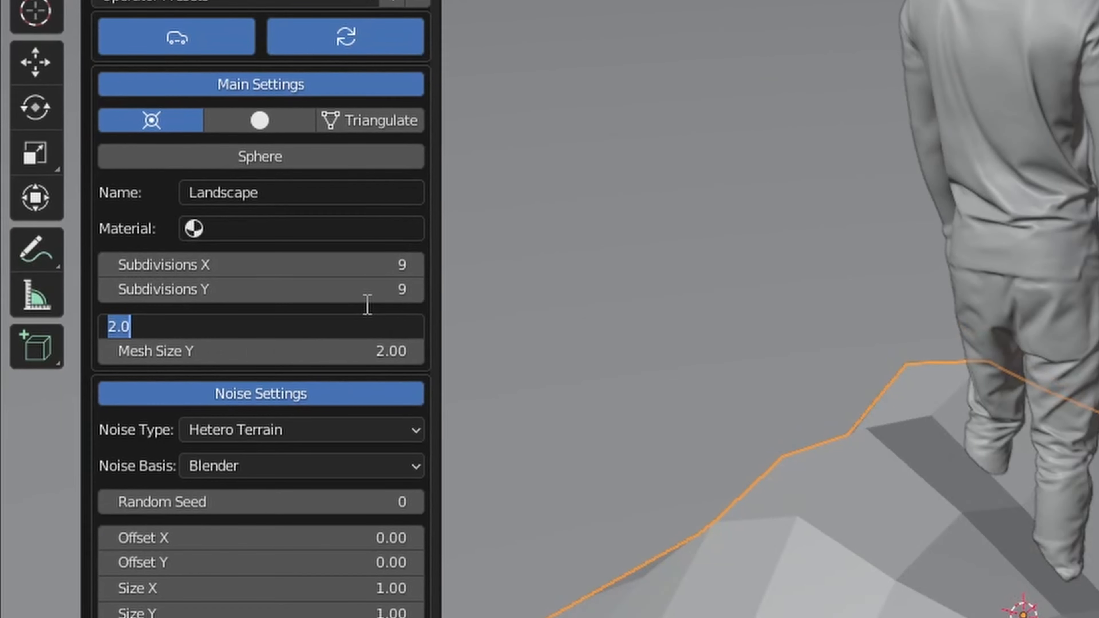
pyautogui.write('10')
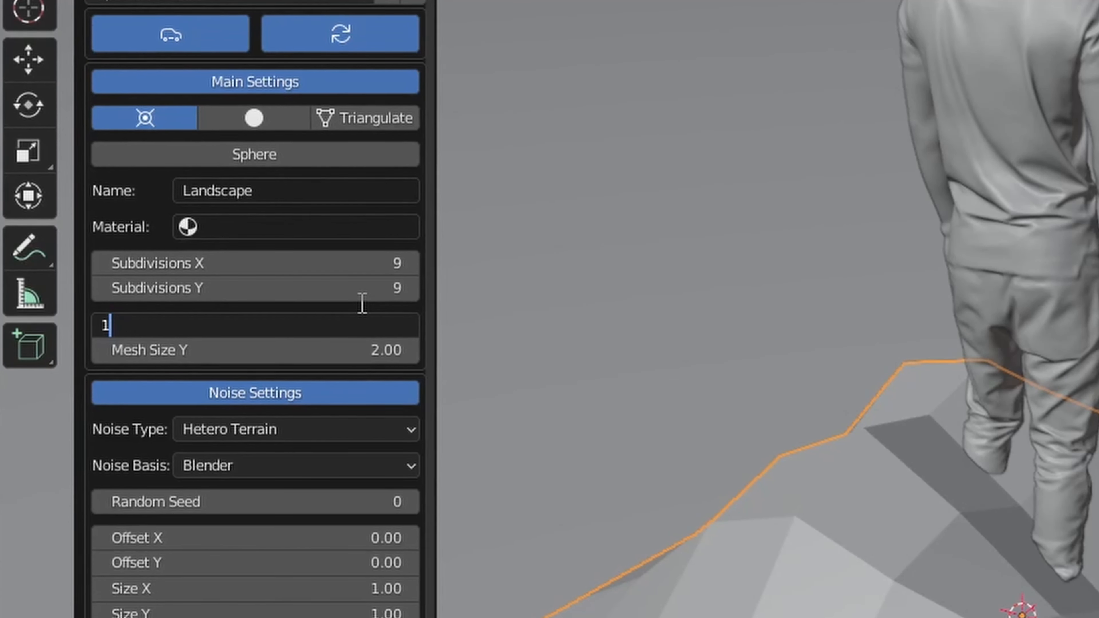
pyautogui.press('Tab')
pyautogui.write('10')
pyautogui.press('Return')
# Set the landscape's noise size to 0.1
pyautogui.scroll(-4, 900, 592)
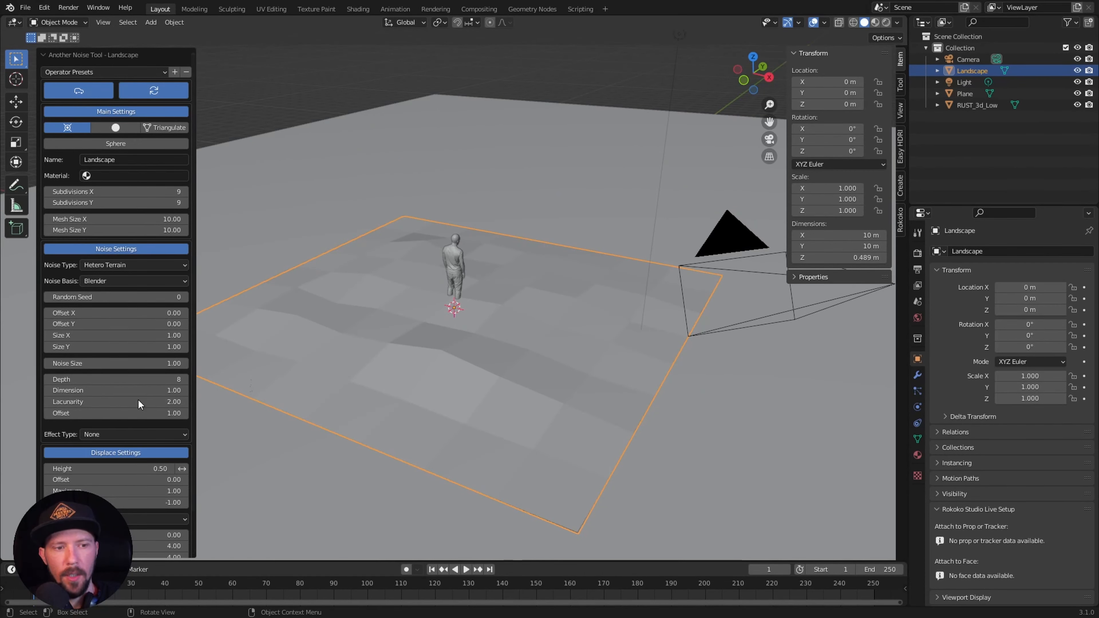
pyautogui.doubleClick(156, 364)
pyautogui.write('.21')
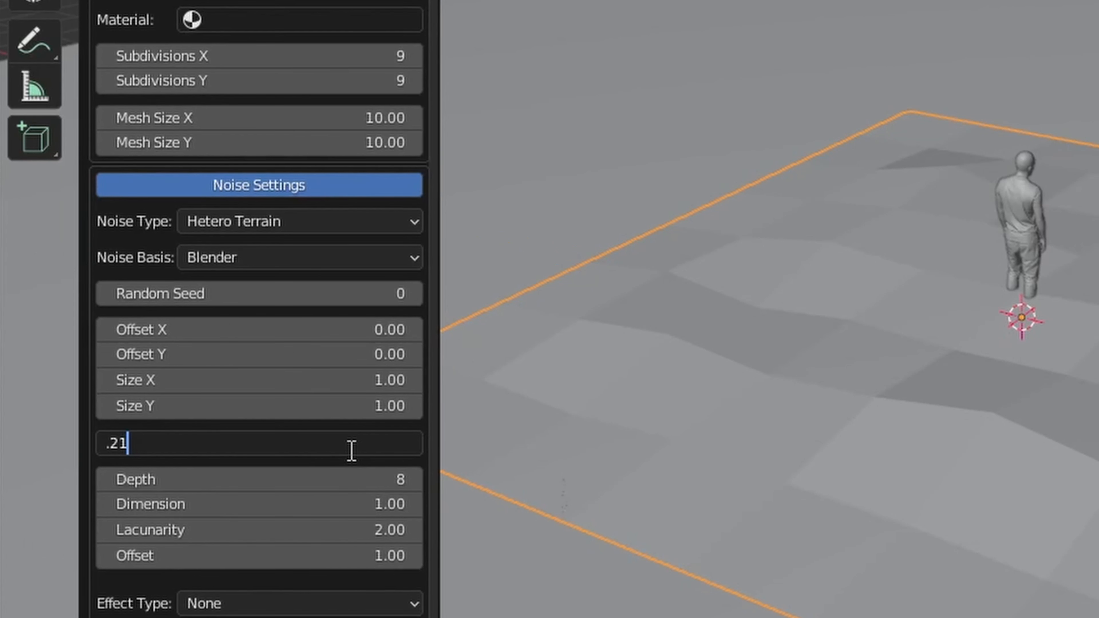
pyautogui.press('BackSpace')
pyautogui.press('BackSpace')
pyautogui.press('BackSpace')
pyautogui.write('.1')
pyautogui.press('Return')
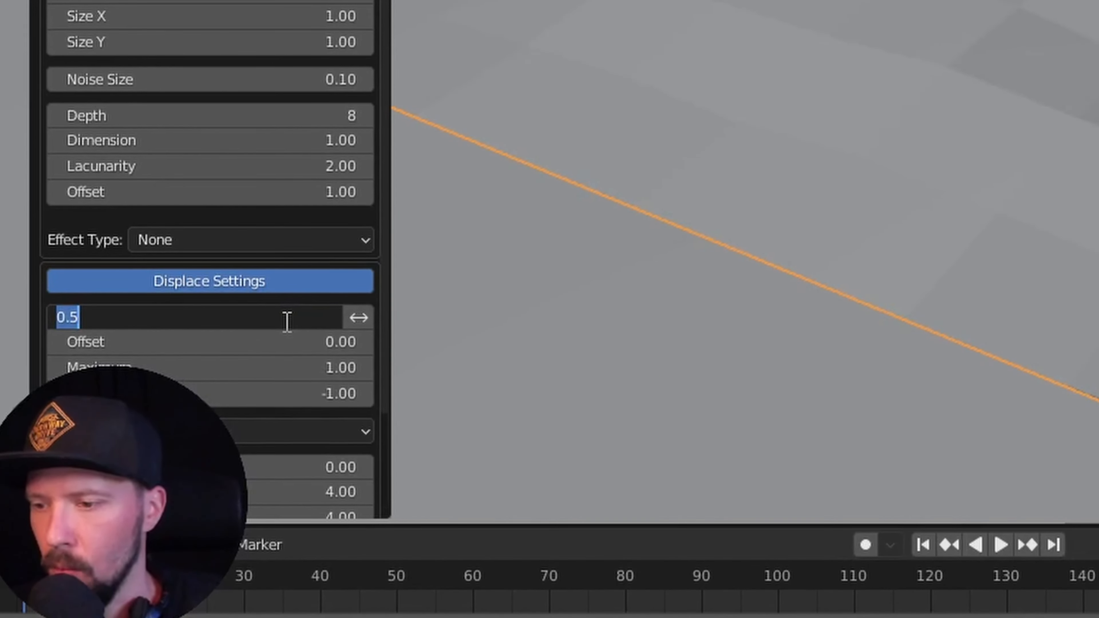
# Set the landscape's displacement height to 4, offset to 1.65 and maximum to 50
pyautogui.write('4')
pyautogui.press('Return')
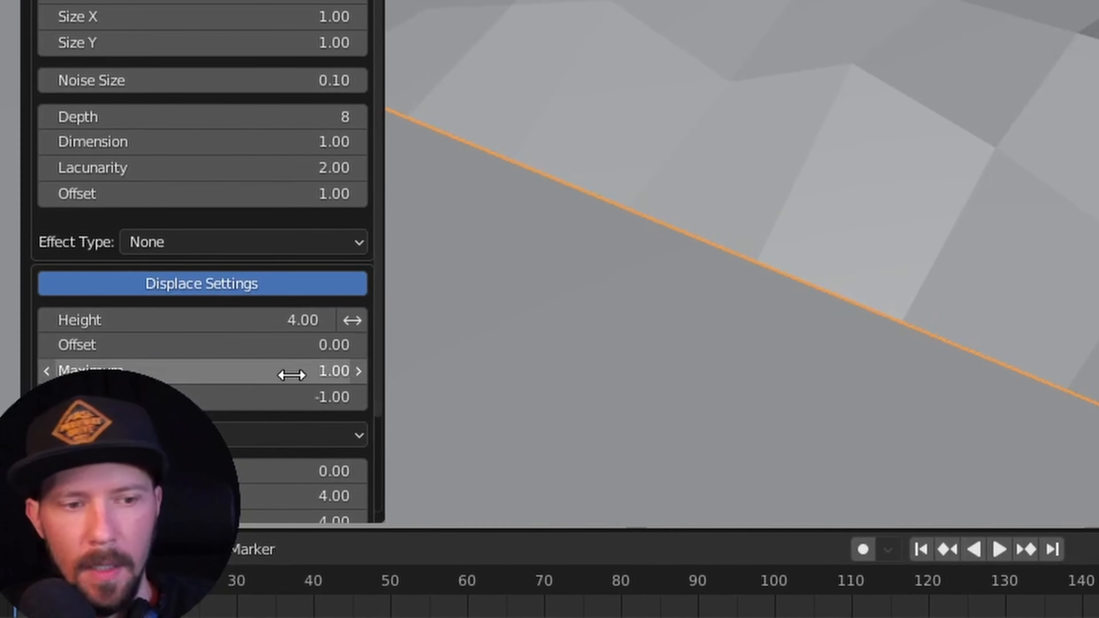
pyautogui.doubleClick(275, 346)
pyautogui.write('1.65')
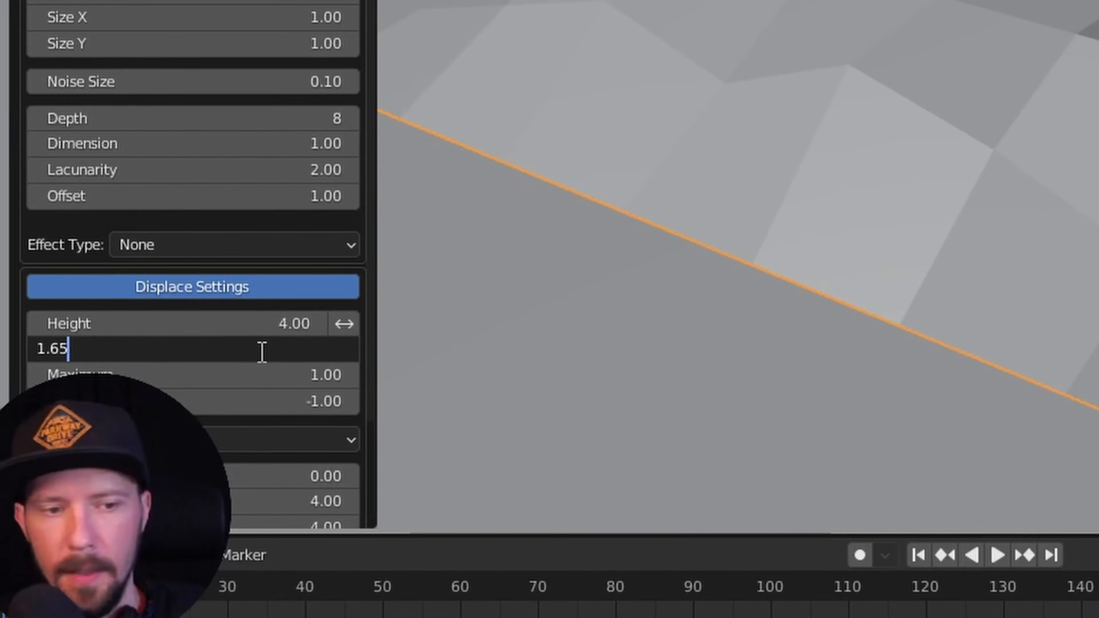
pyautogui.press('Tab')
pyautogui.write('50')
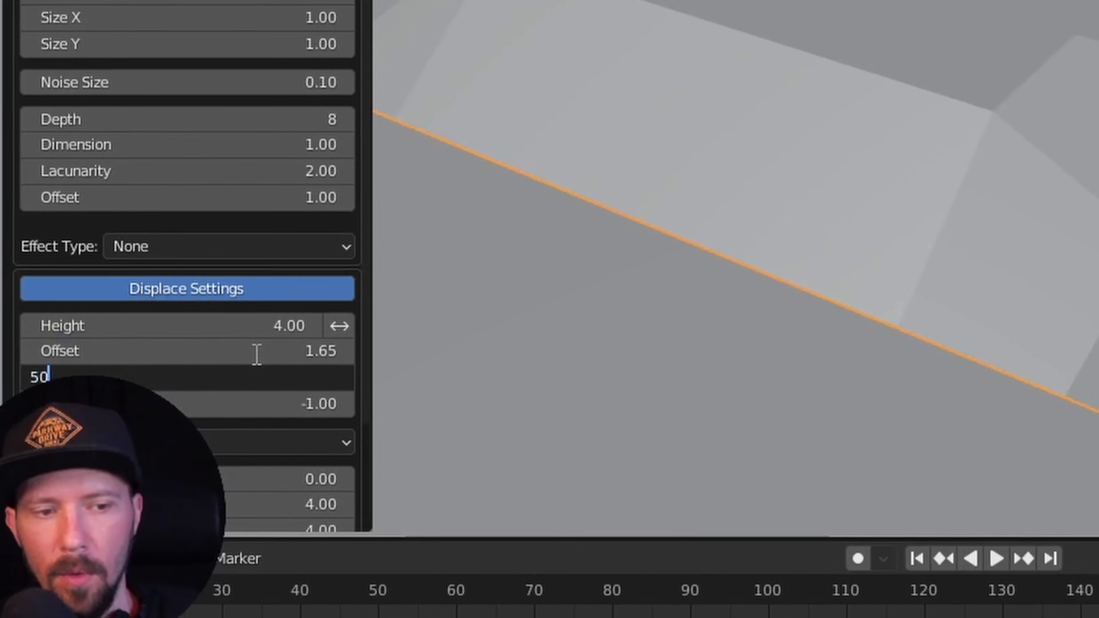
pyautogui.press('Return')
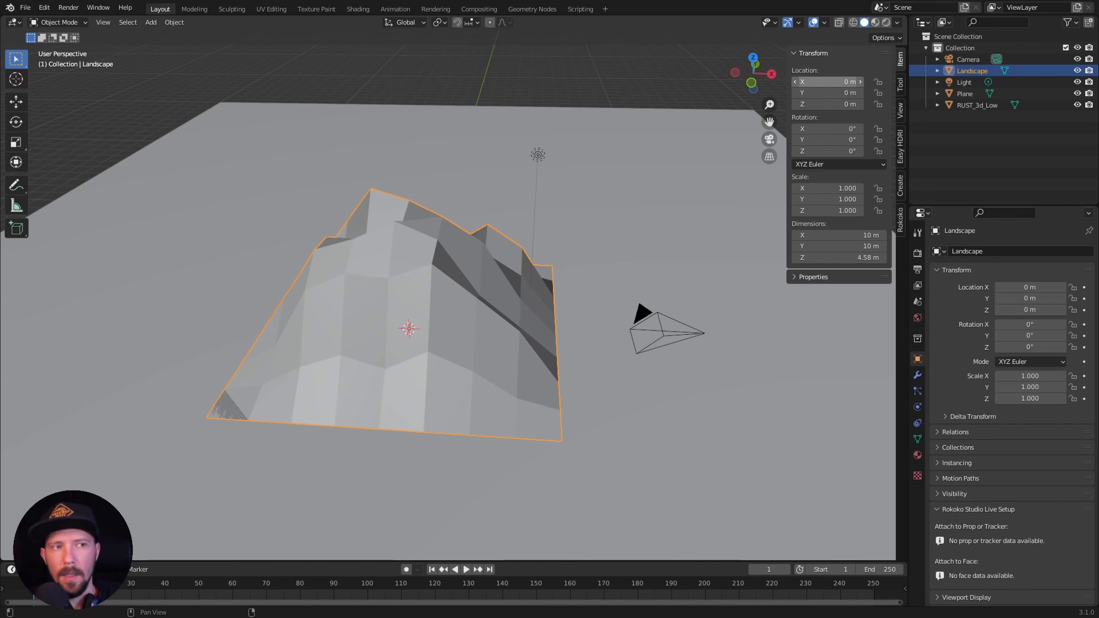
# Move the landscape to X 15 m and Y 12 m
pyautogui.click(841, 81)
pyautogui.write('15')
pyautogui.press('Tab')
pyautogui.write('12')
pyautogui.press('Return')
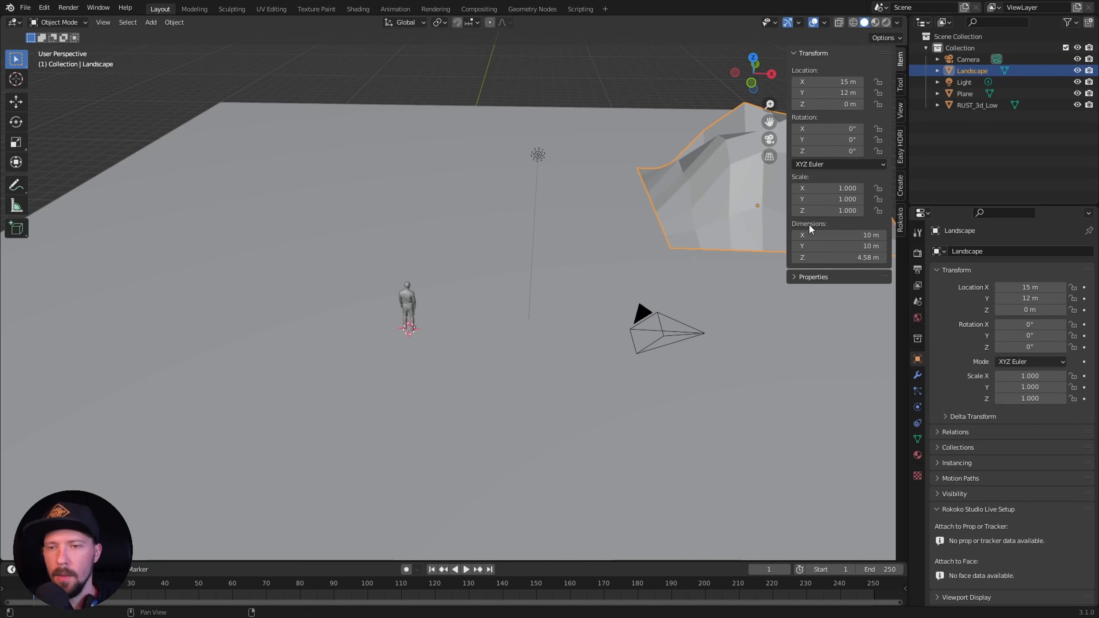
# Scale the landscape to 1.5 on the X, Y and Z axes
pyautogui.click(837, 189)
pyautogui.write('1.')
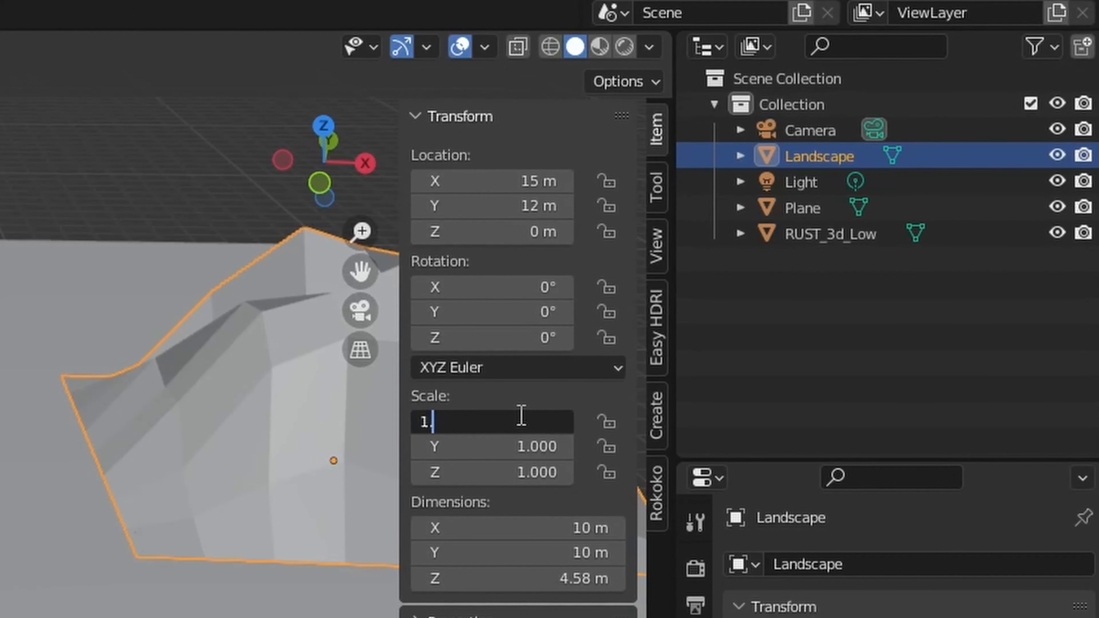
pyautogui.write('5')
pyautogui.press('Tab')
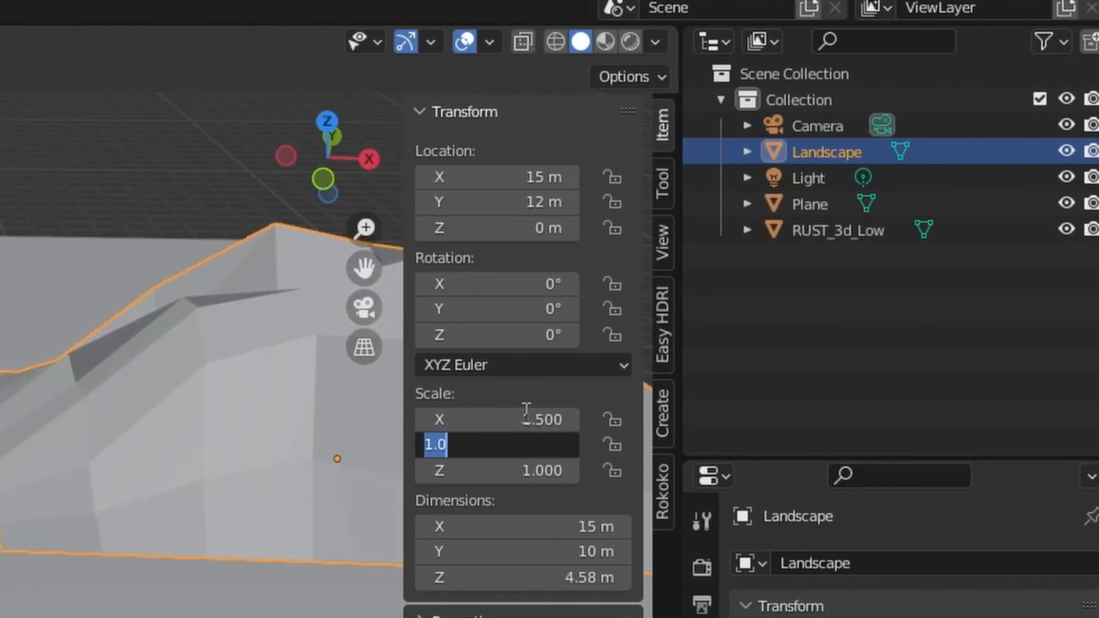
pyautogui.write('1.5')
pyautogui.press('Tab')
pyautogui.write('1.5')
pyautogui.press('Return')
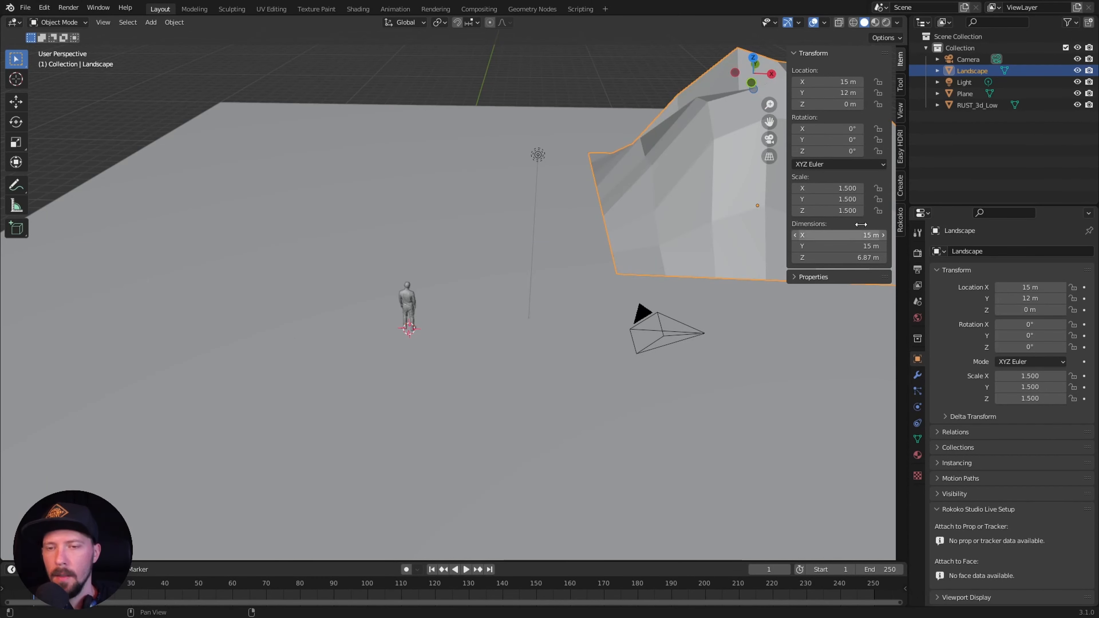
# Duplicate the mountain in place and move the copy to X 11 m and Y 26 m
pyautogui.moveTo(716, 244); pyautogui.dragTo(675, 290, button='middle')
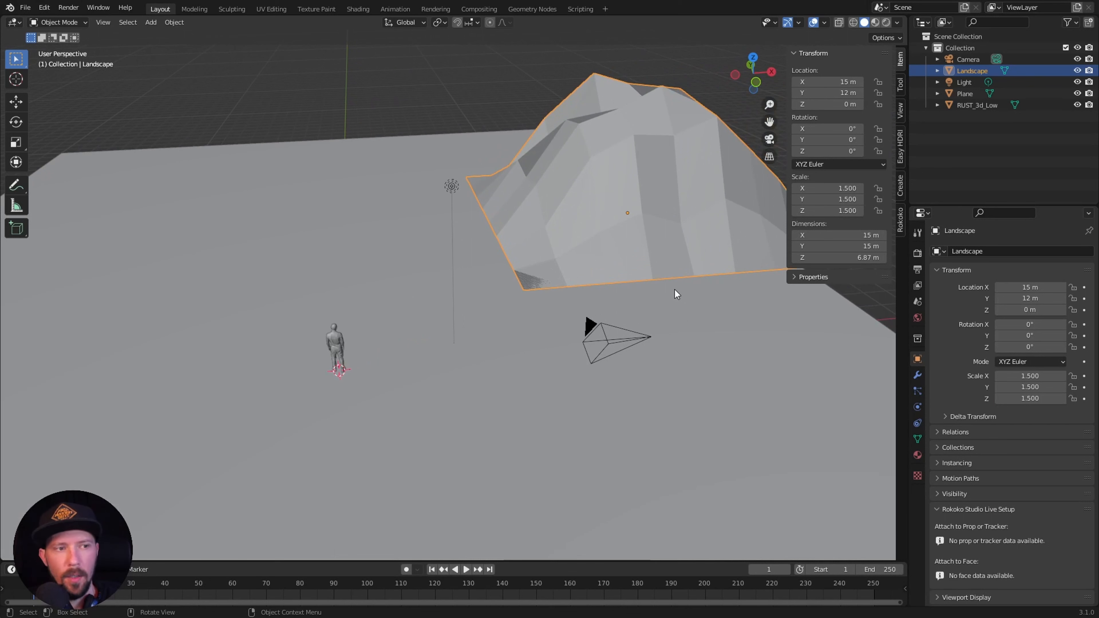
pyautogui.click(662, 209)
pyautogui.click(663, 206)
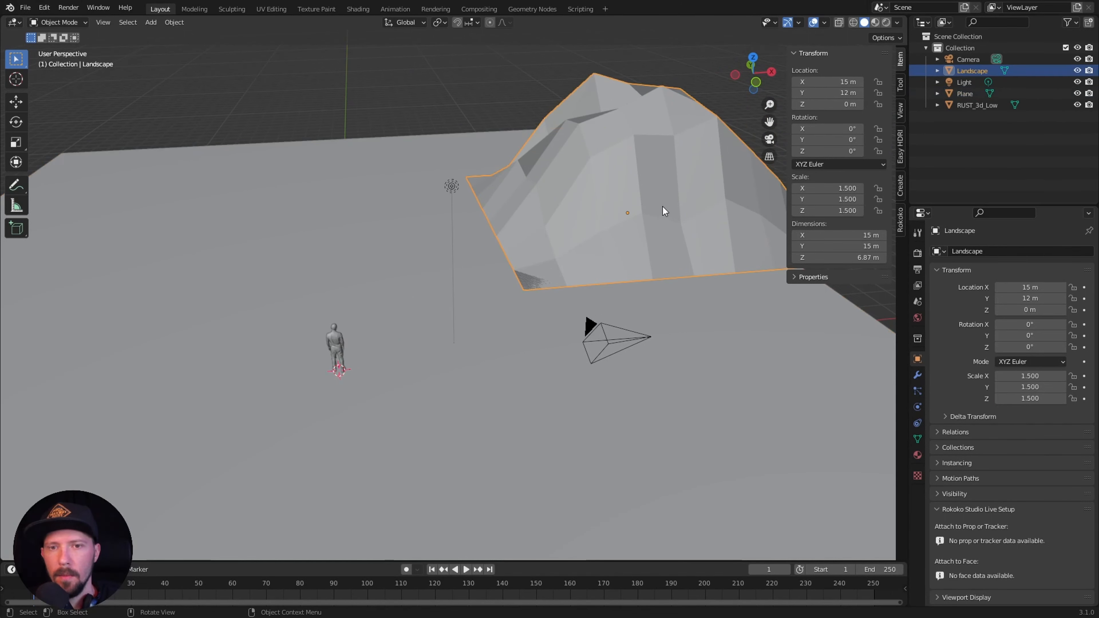
pyautogui.hotkey('shift', 'd')
pyautogui.rightClick(656, 212)
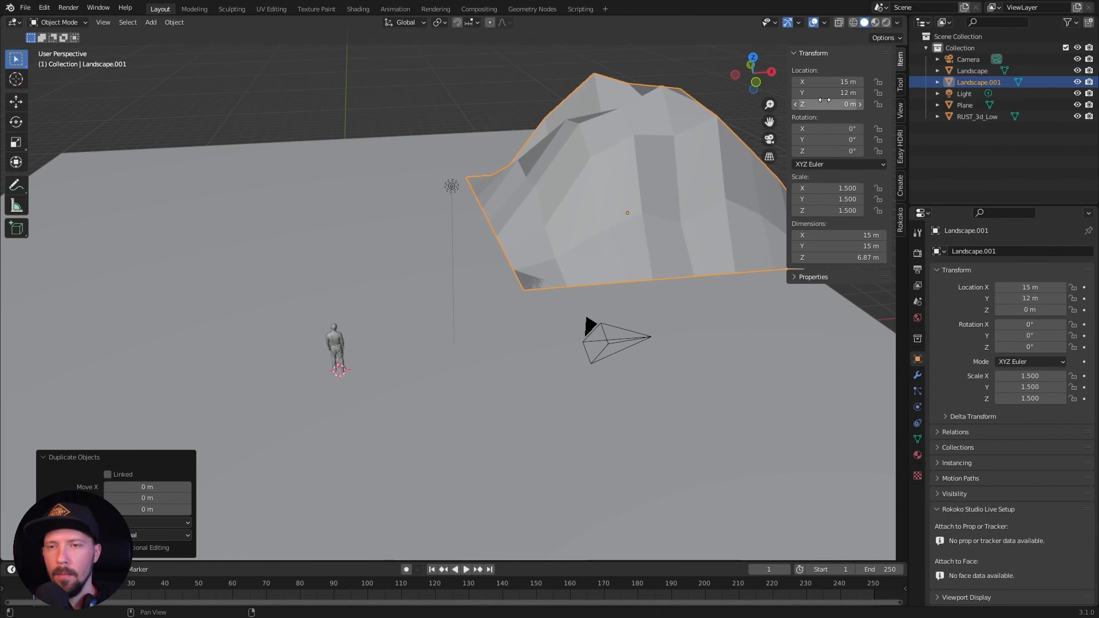
pyautogui.click(847, 82)
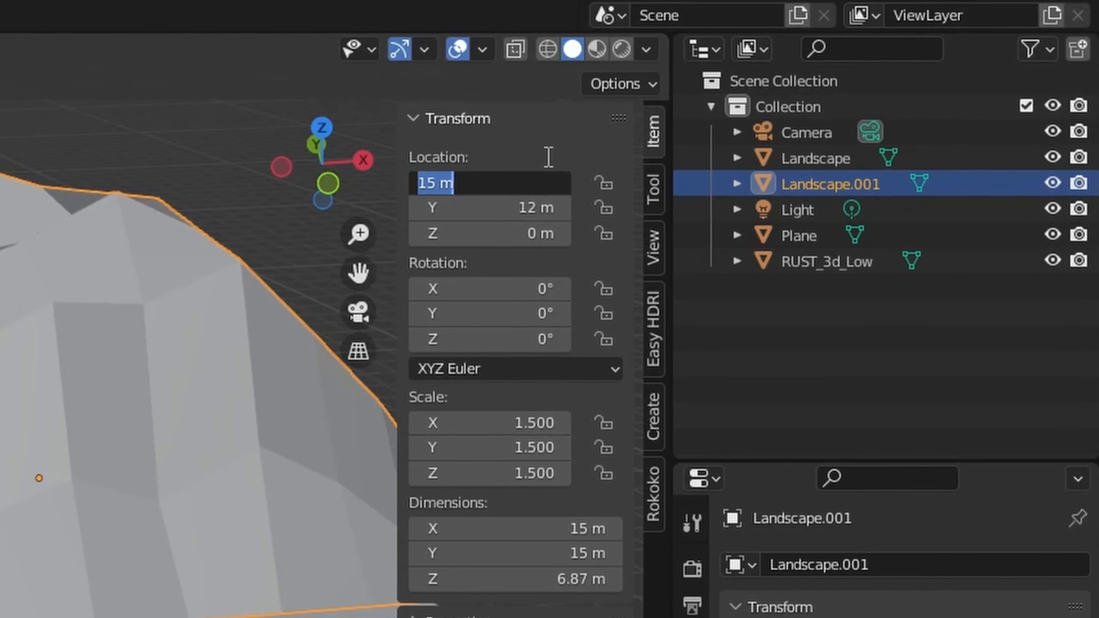
pyautogui.write('11')
pyautogui.press('Tab')
pyautogui.write('26')
pyautogui.press('Return')
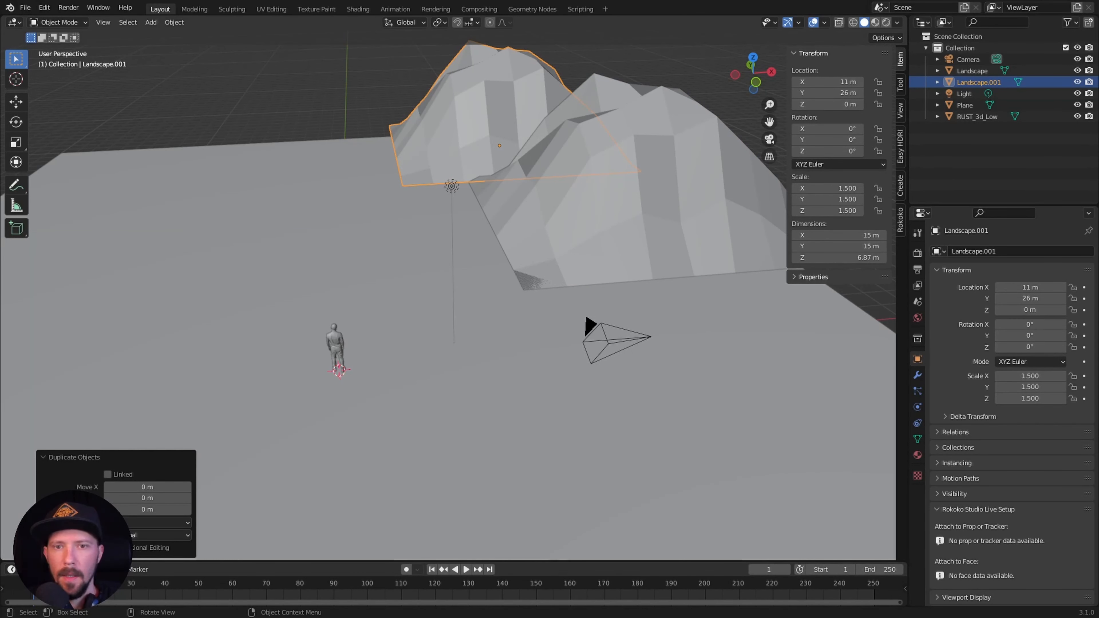
# Duplicate the original front mountain and place the copy on the opposite side of the plane at X -15 m
pyautogui.click(669, 210)
pyautogui.moveTo(668, 212); pyautogui.dragTo(631, 279, button='middle')
pyautogui.scroll(-3, 672, 276)
pyautogui.hotkey('shift', 'd')
pyautogui.rightClick(635, 274)
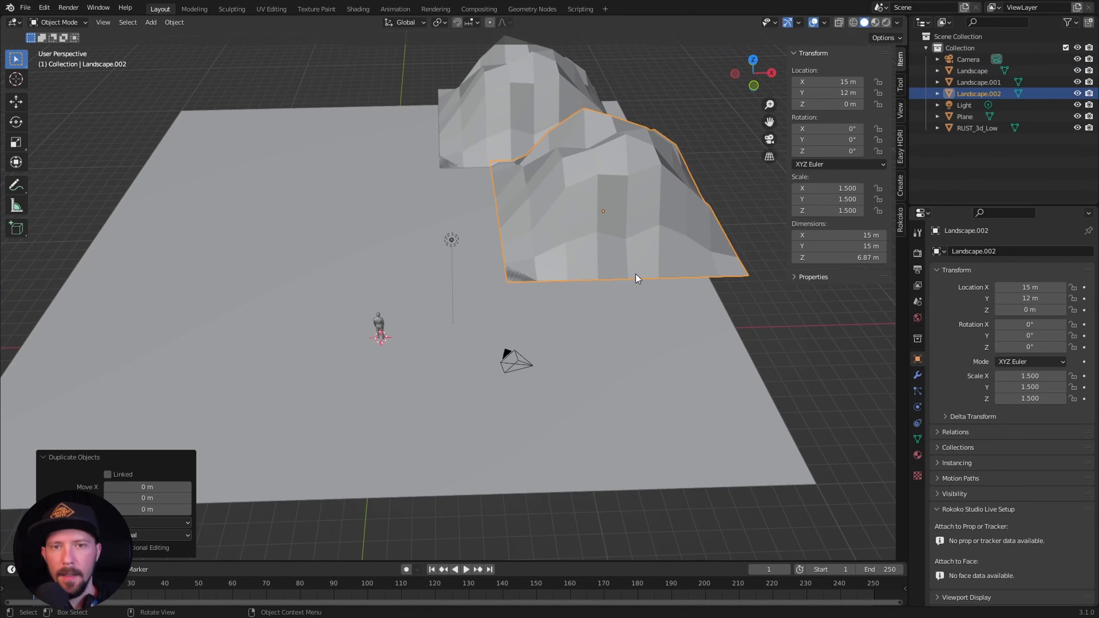
pyautogui.click(823, 81)
pyautogui.press('Home')
pyautogui.write('-')
pyautogui.press('Return')
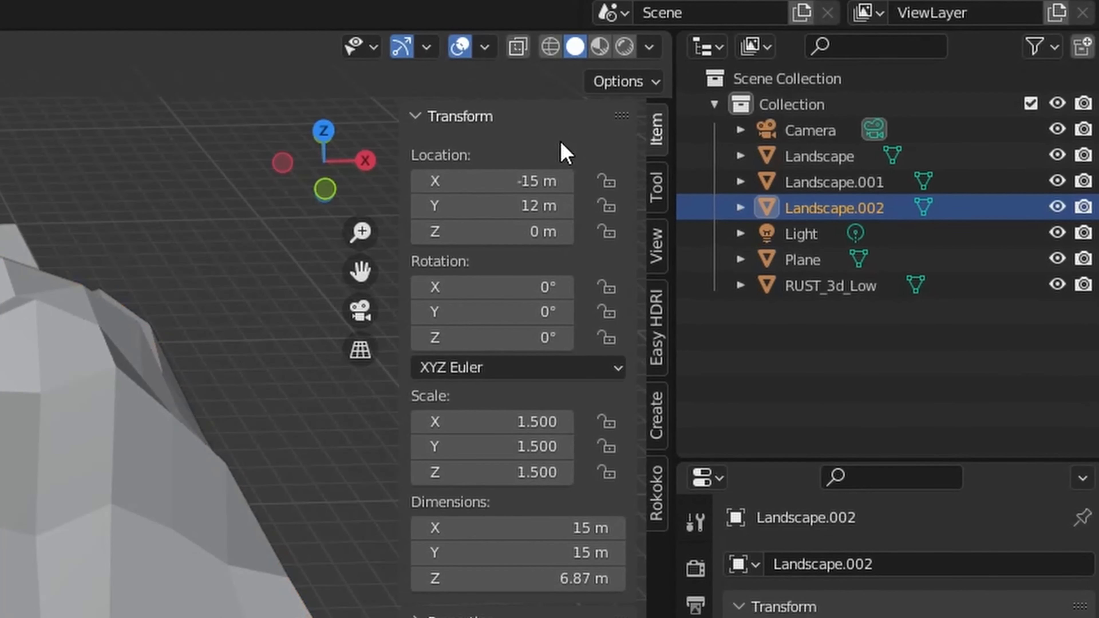
# Duplicate the rear mountain and place the copy on the opposite side of the plane at X -11 m
pyautogui.click(514, 92)
pyautogui.hotkey('shift', 'd')
pyautogui.rightClick(524, 92)
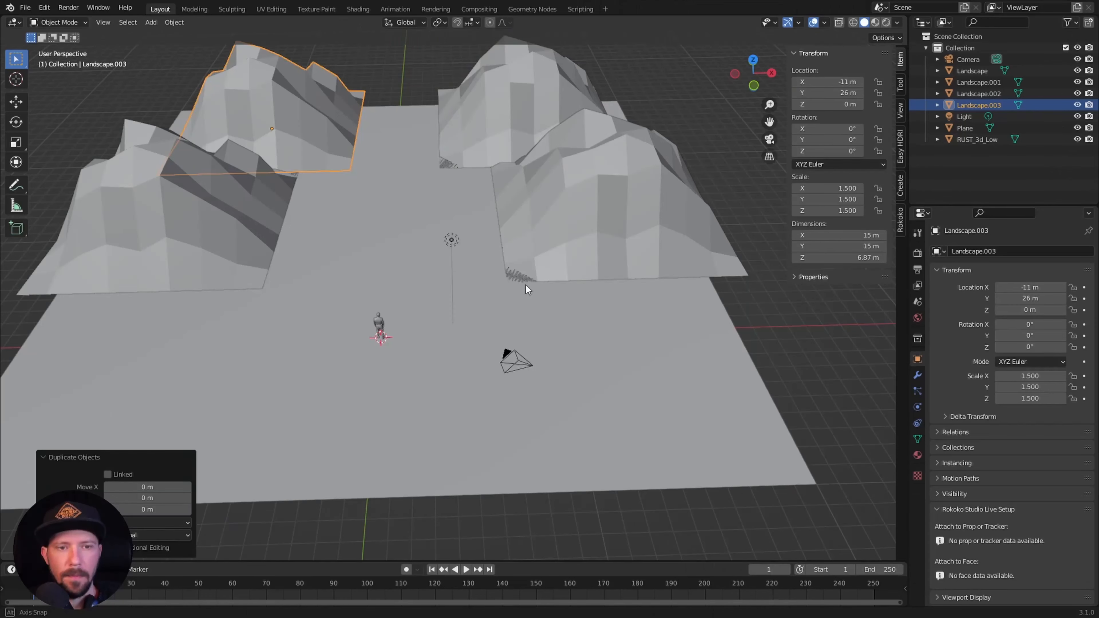
pyautogui.moveTo(525, 285); pyautogui.dragTo(577, 291, button='middle')
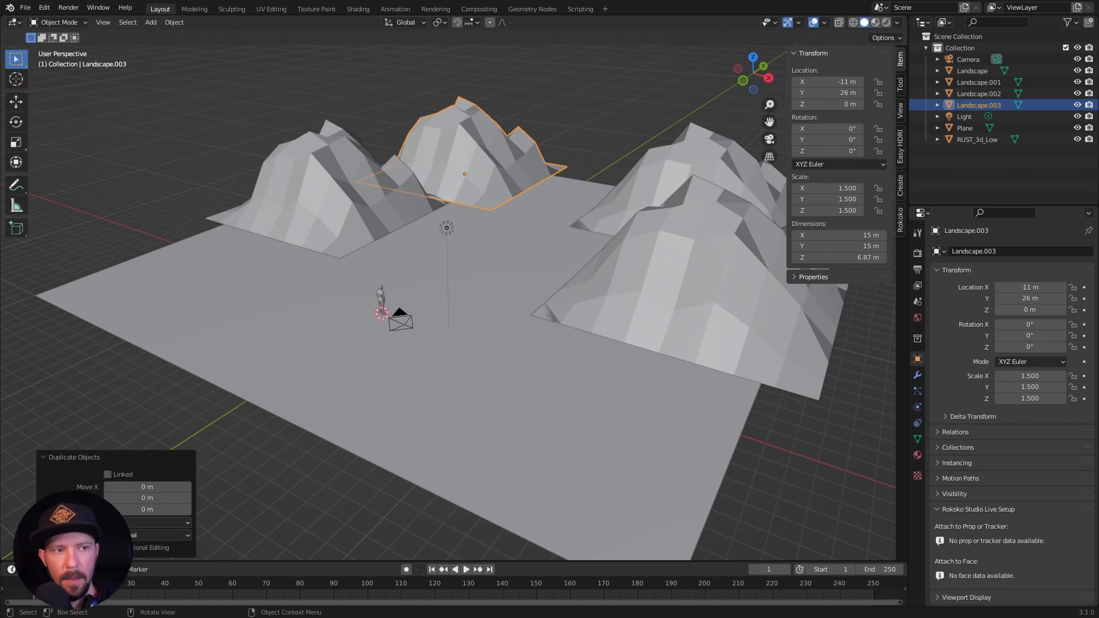
# Add a Bezier circle curve at the world origin, around the figure's feet
pyautogui.click(516, 358)
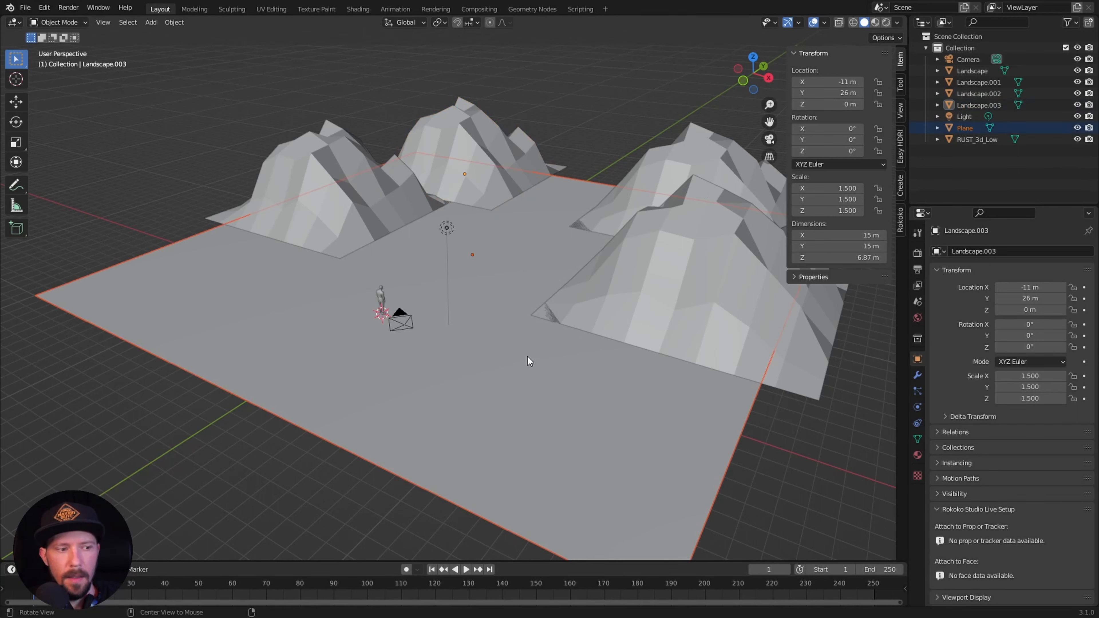
pyautogui.moveTo(261, 478); pyautogui.dragTo(241, 471, button='middle')
pyautogui.hotkey('shift', 'a')
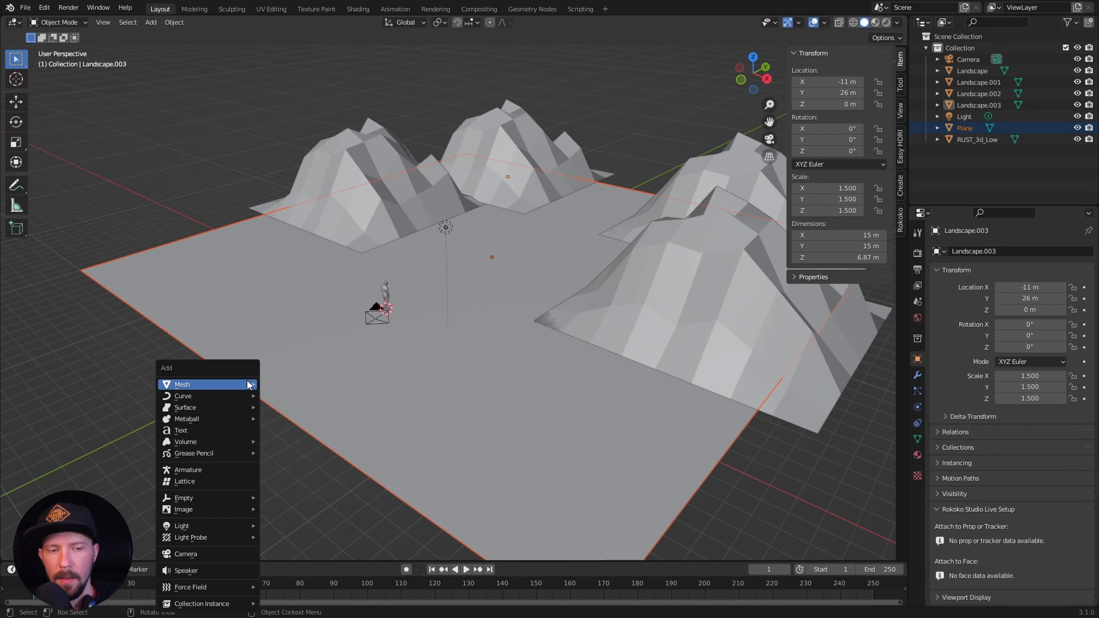
pyautogui.moveTo(216, 398)
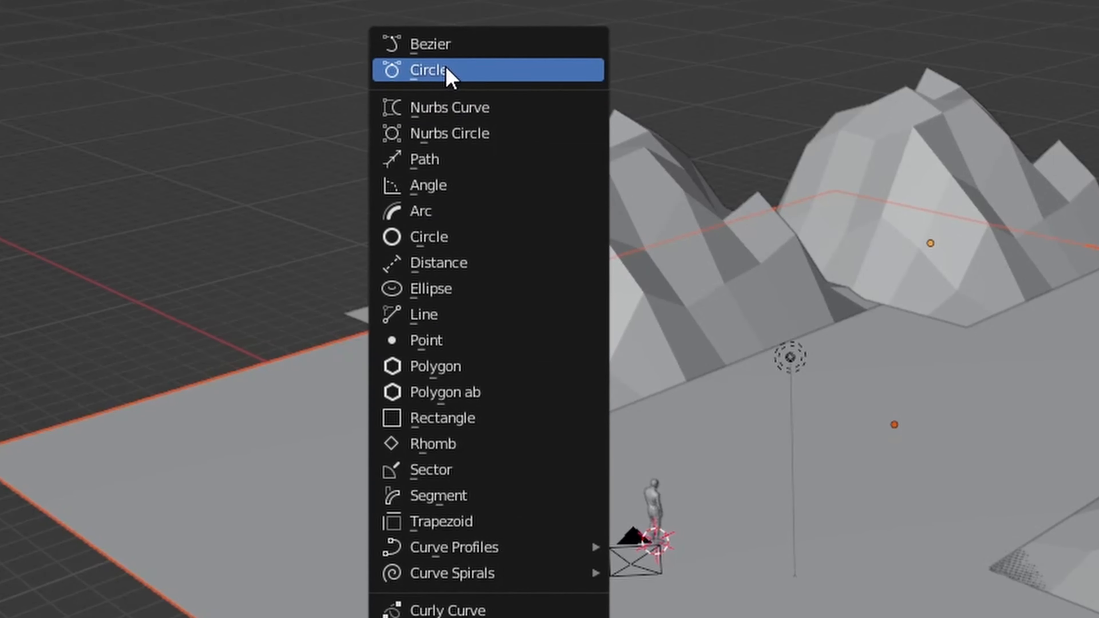
pyautogui.click(296, 102)
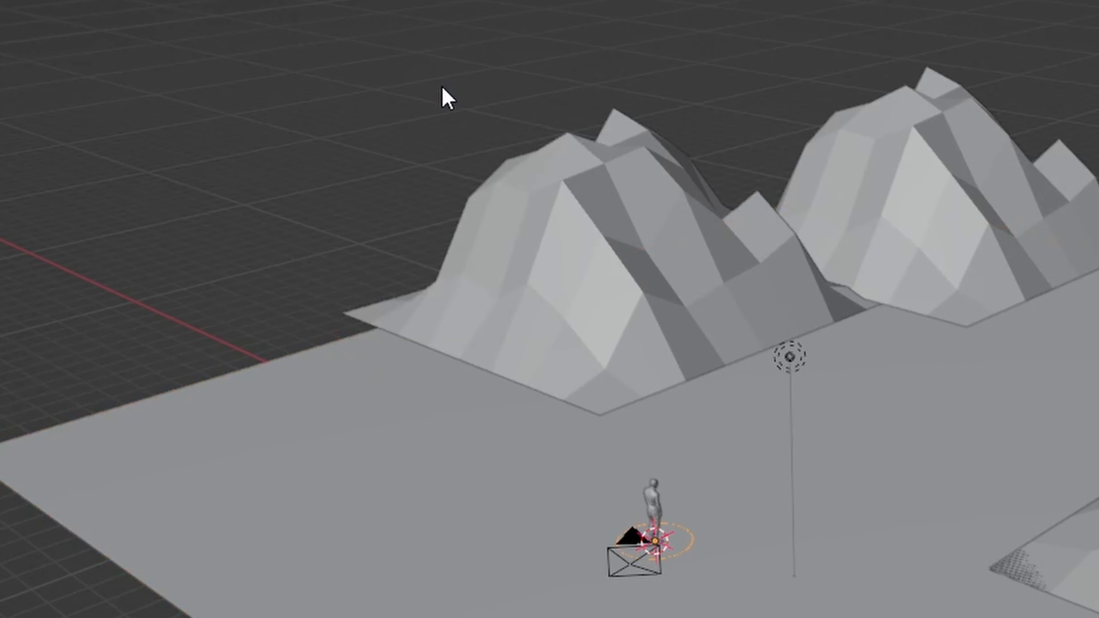
pyautogui.scroll(10, 432, 347)
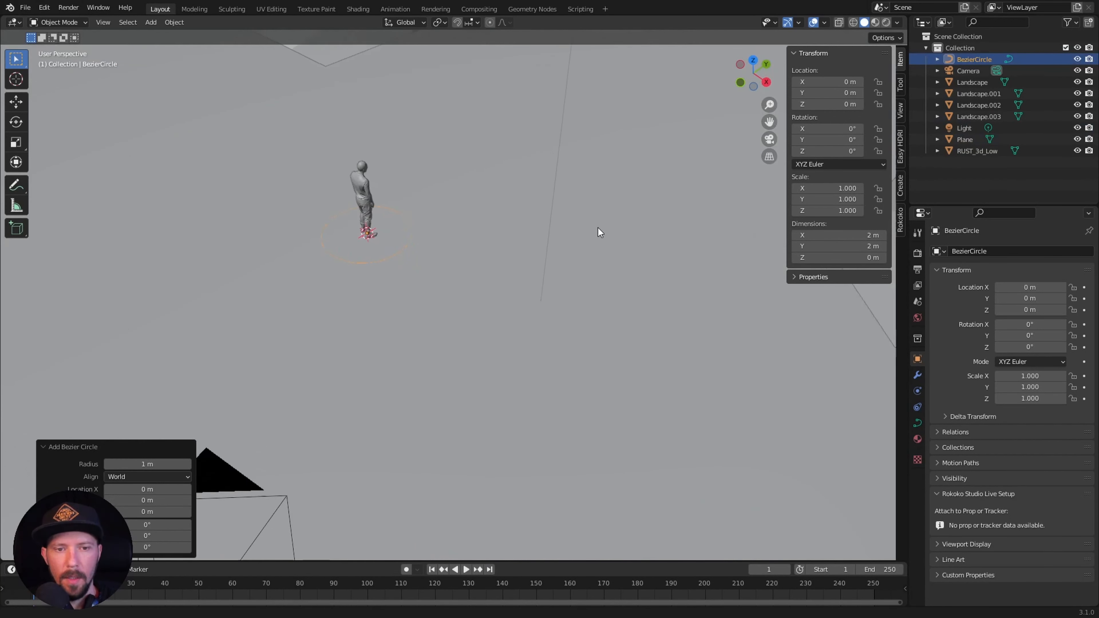
# Raise the Bezier circle straight up to about 2.78 m, above the figure's head
pyautogui.scroll(2, 597, 228)
pyautogui.keyDown('shift'); pyautogui.moveTo(519, 279); pyautogui.dragTo(530, 335, button='middle'); pyautogui.keyUp('shift')
pyautogui.scroll(-2, 527, 338)
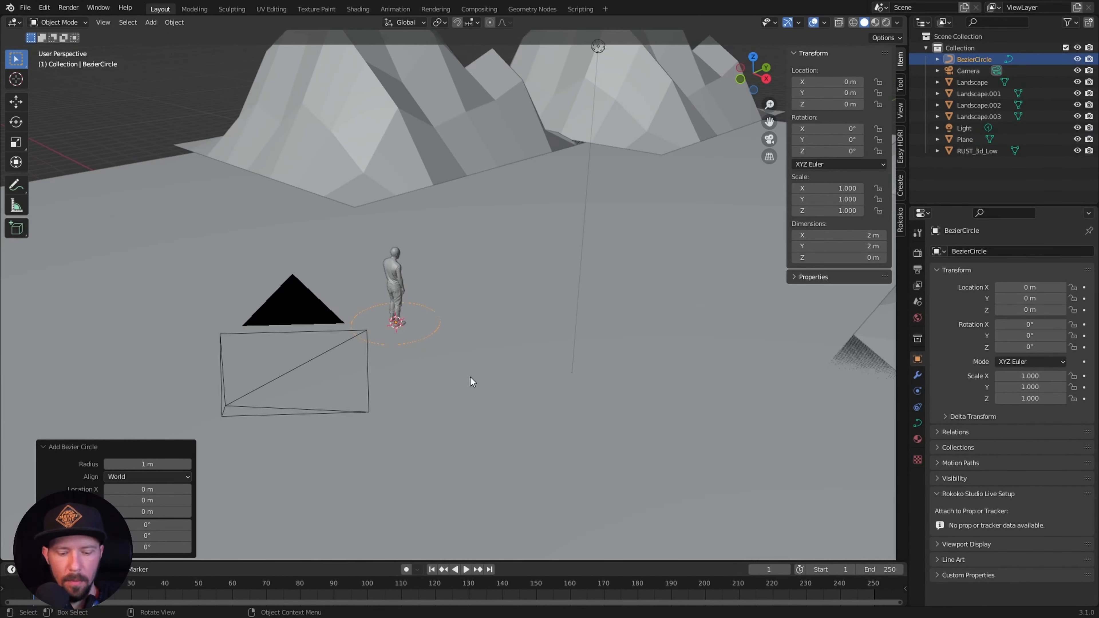
pyautogui.press('g')
pyautogui.press('z')
pyautogui.click(485, 255)
pyautogui.scroll(3, 476, 255)
pyautogui.moveTo(451, 254); pyautogui.dragTo(485, 305, button='middle')
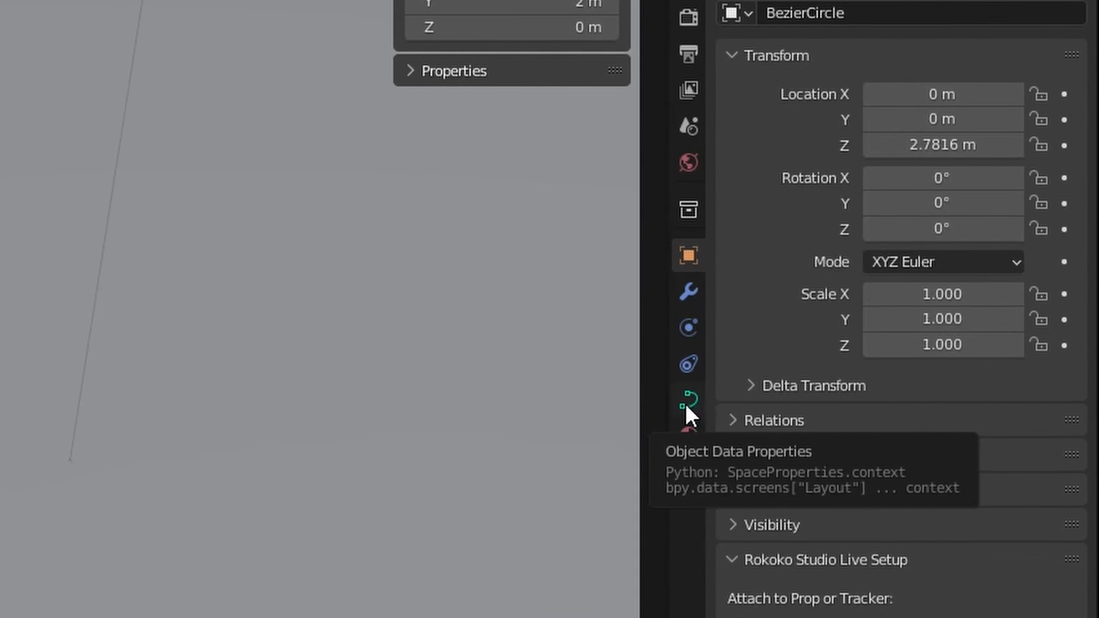
# Make the Bezier circle a 2D curve with its fill mode set to Both
pyautogui.click(918, 425)
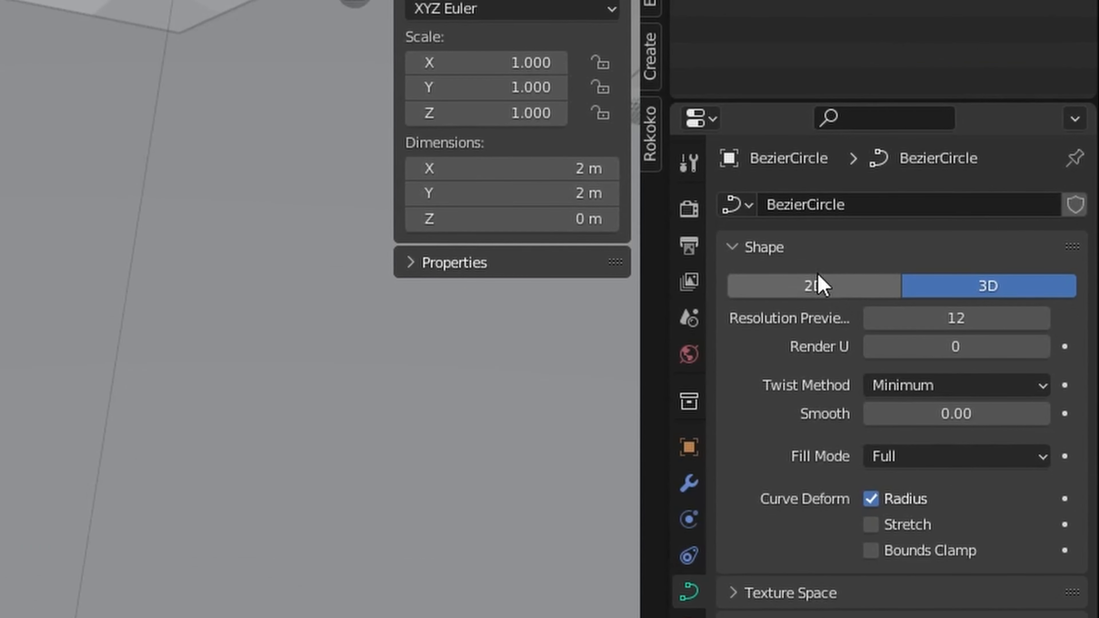
pyautogui.click(974, 287)
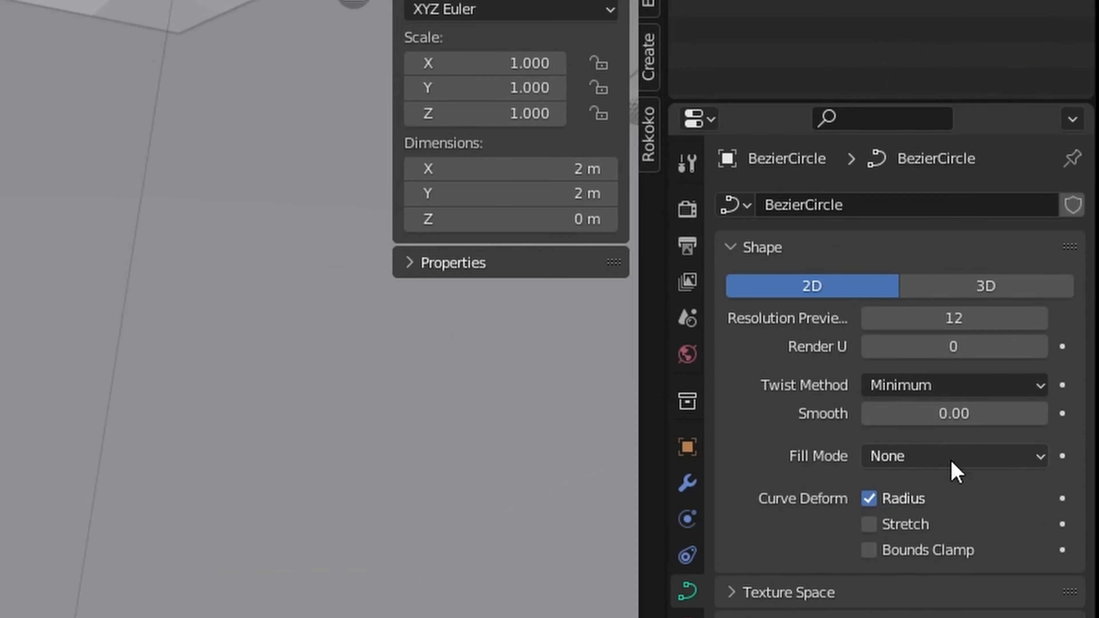
pyautogui.click(1036, 366)
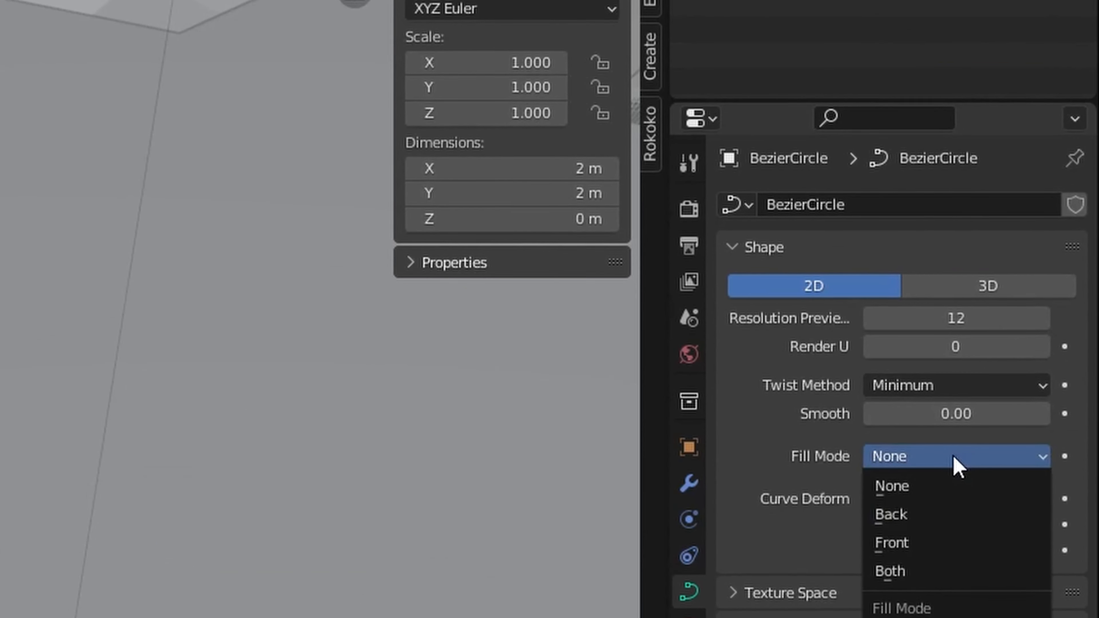
pyautogui.click(960, 575)
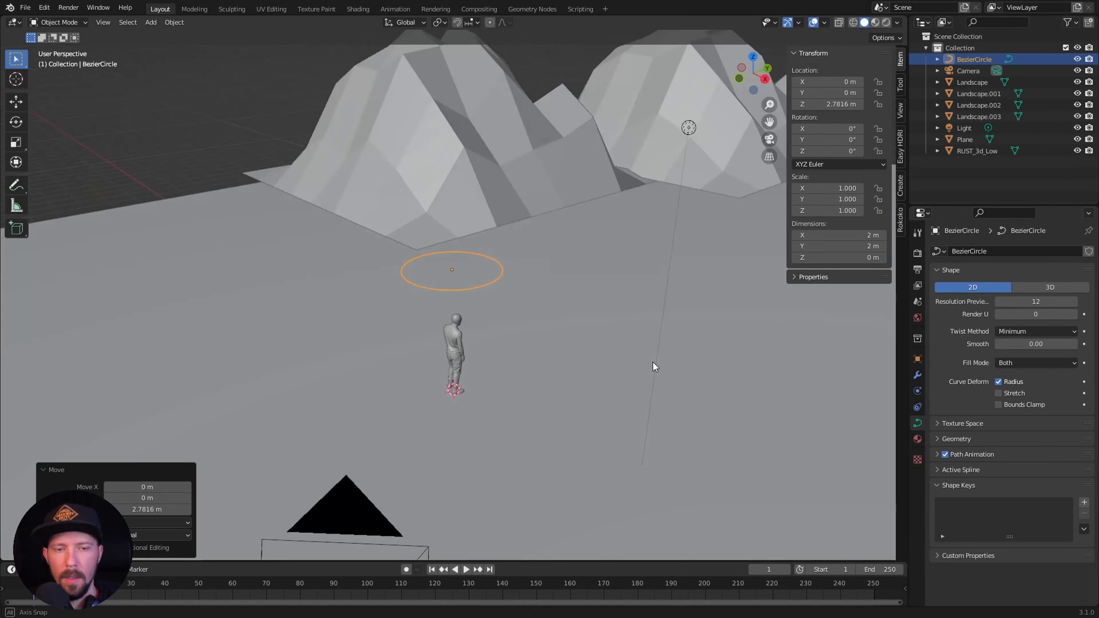
pyautogui.moveTo(653, 362); pyautogui.dragTo(628, 345, button='middle')
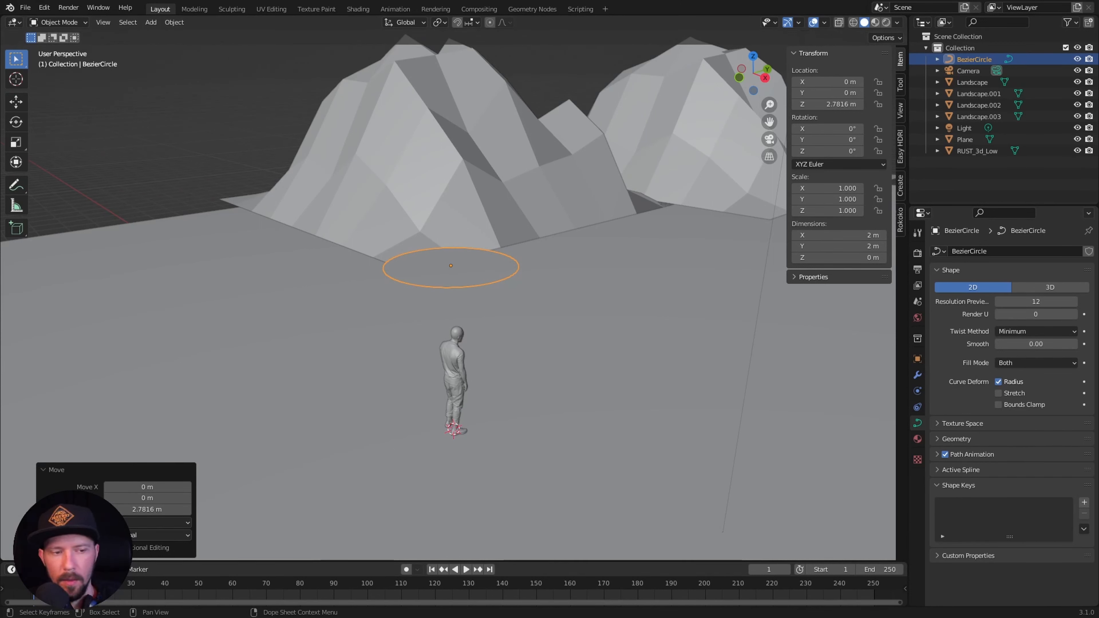
# Set the Bezier circle's geometry extrude to 0.01 m and deselect the circle
pyautogui.click(937, 439)
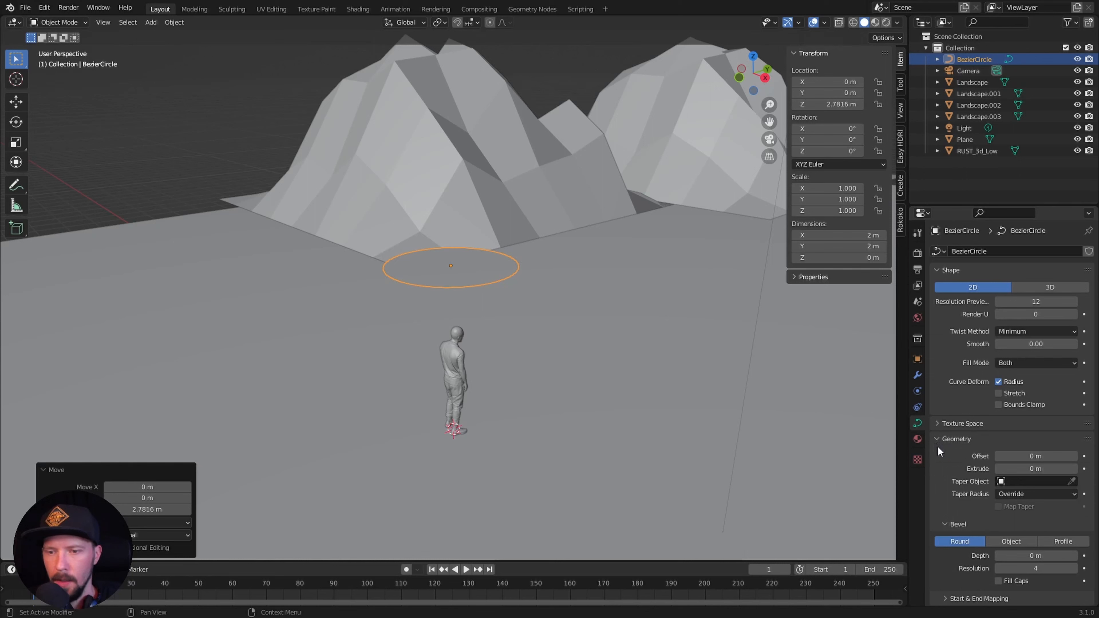
pyautogui.click(1034, 469)
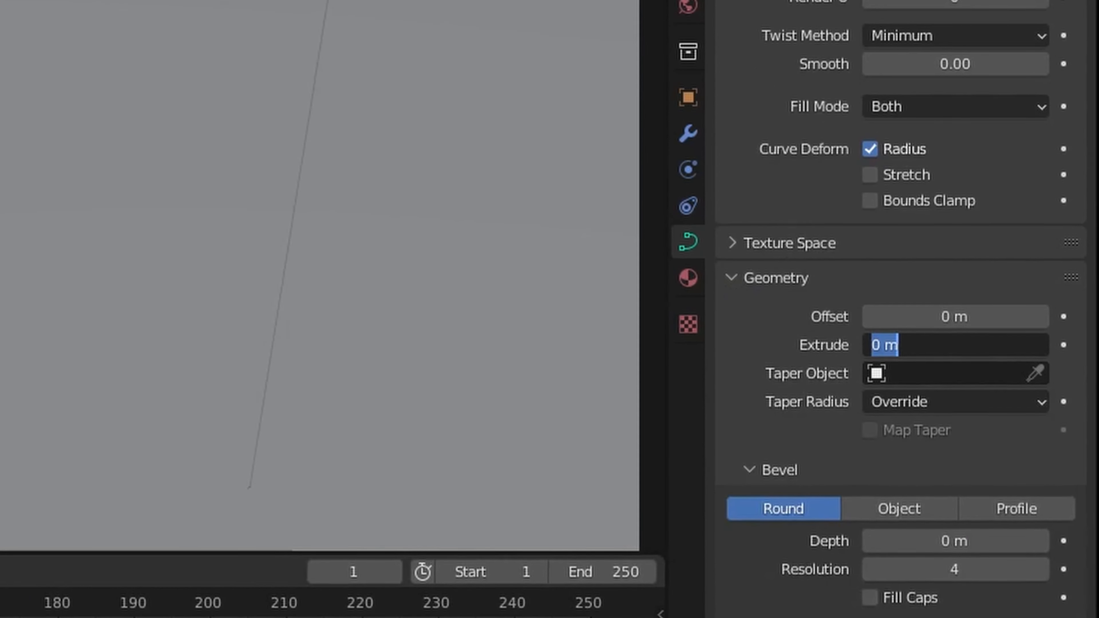
pyautogui.press('BackSpace')
pyautogui.write('.01')
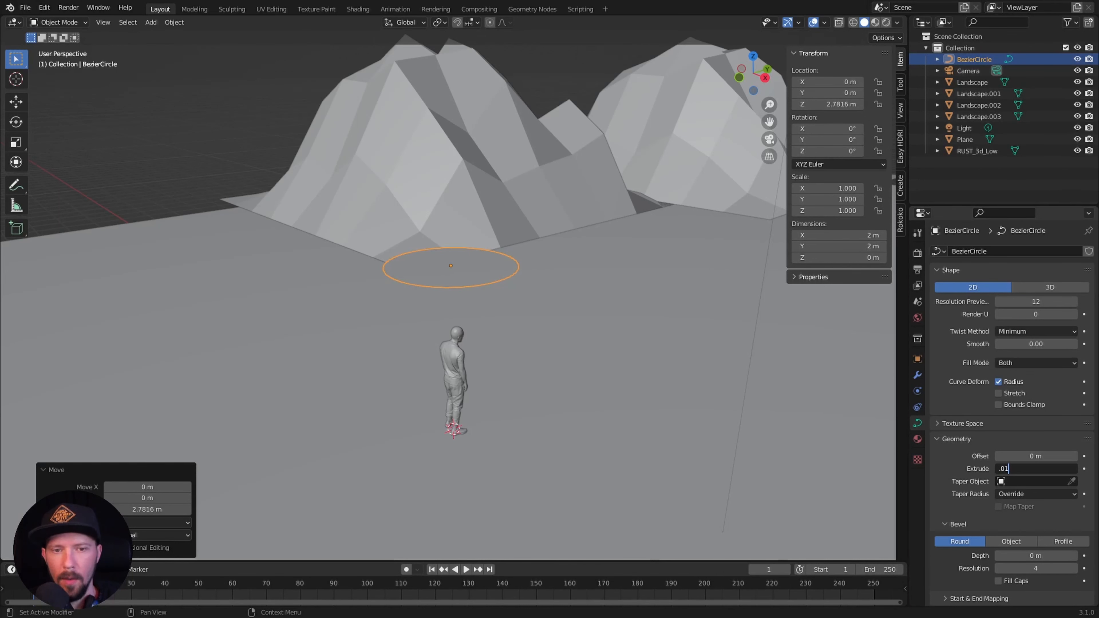
pyautogui.press('Return')
pyautogui.click(504, 298)
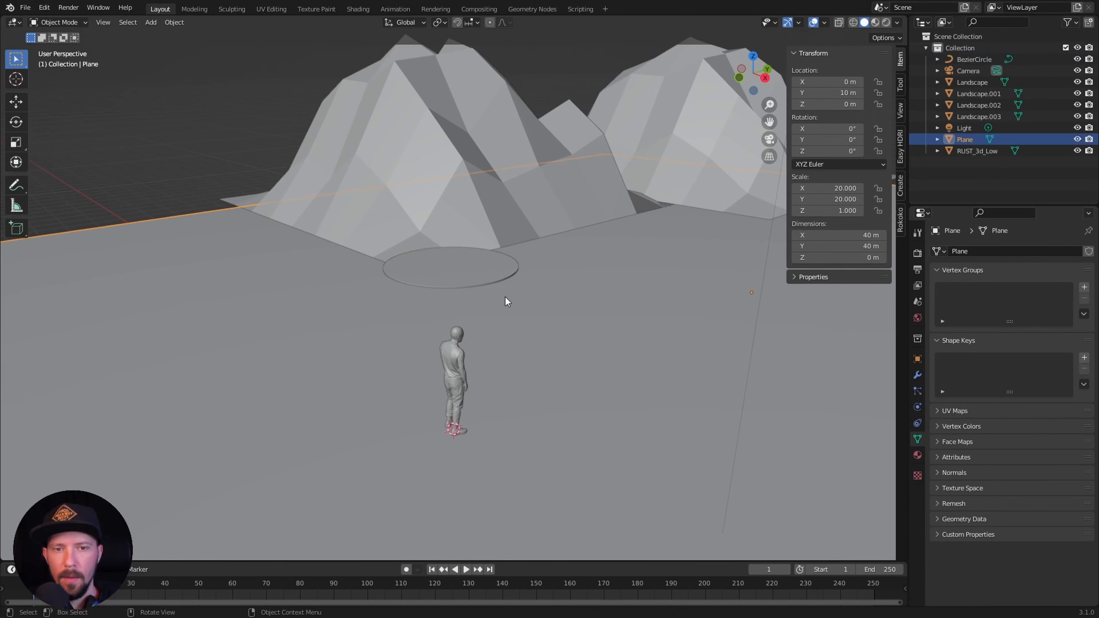
# Scale the filled circle to 15 in X and Y and set its X rotation to 90°
pyautogui.click(500, 290)
pyautogui.scroll(3, 611, 244)
pyautogui.moveTo(584, 321)
pyautogui.mouseDown(button='middle')
pyautogui.moveTo(554, 314)
pyautogui.moveTo(594, 319)
pyautogui.mouseUp(button='middle')
pyautogui.scroll(-6, 594, 319)
pyautogui.moveTo(853, 187); pyautogui.dragTo(852, 199)
pyautogui.write('15')
pyautogui.press('Return')
pyautogui.doubleClick(848, 129)
pyautogui.write('90')
pyautogui.press('Return')
# Place the upright disc behind the mountains at Y 60 m and Z 6 m
pyautogui.doubleClick(849, 94)
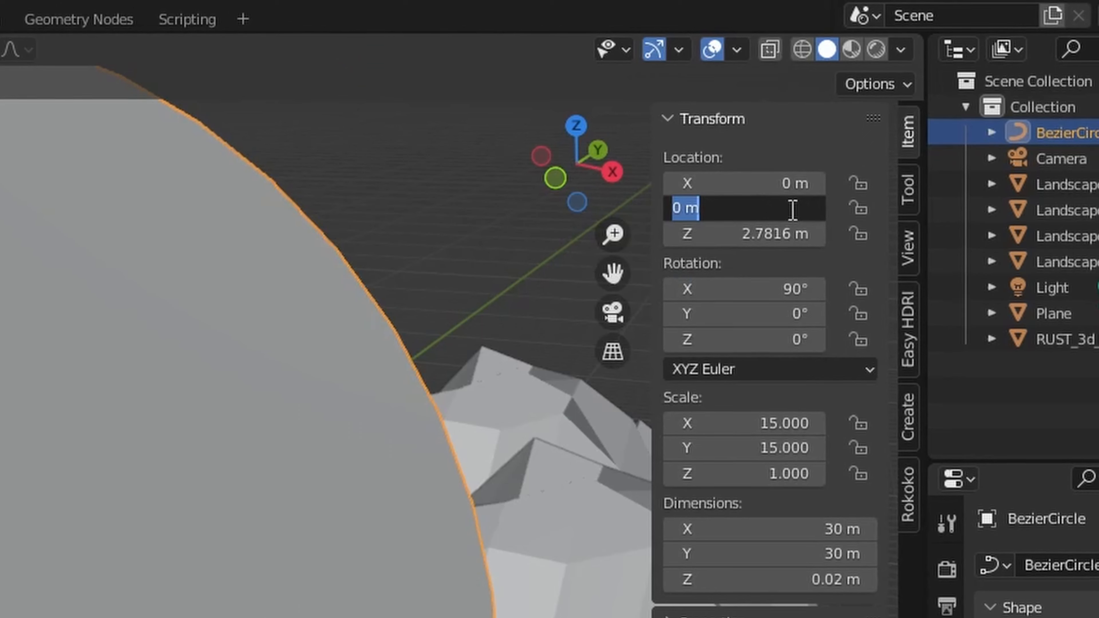
pyautogui.write('60')
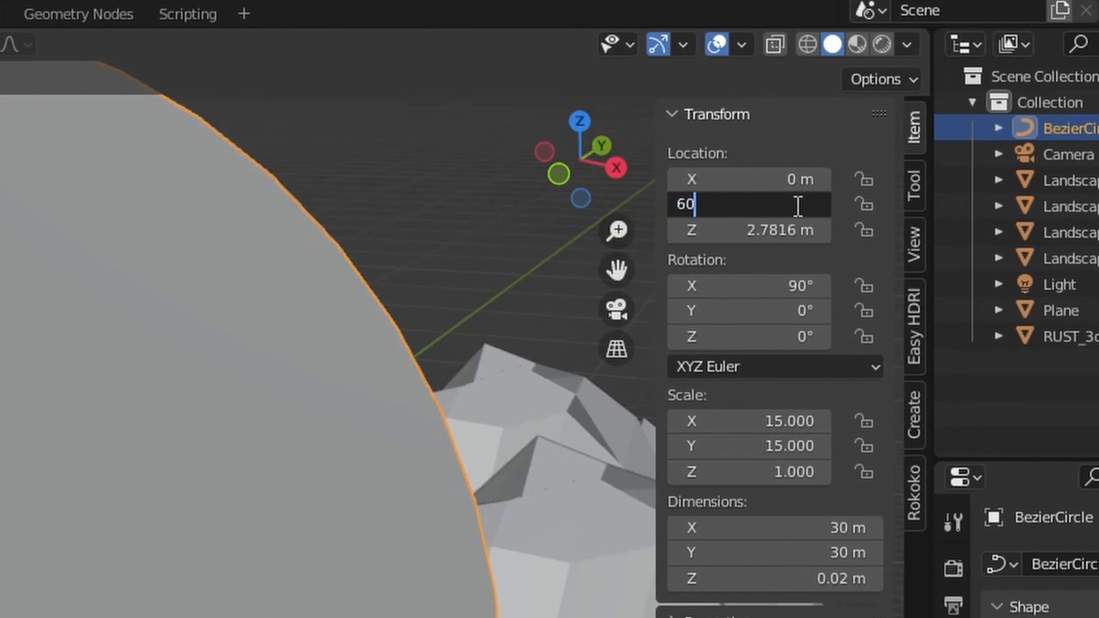
pyautogui.press('Tab')
pyautogui.write('6')
pyautogui.press('Return')
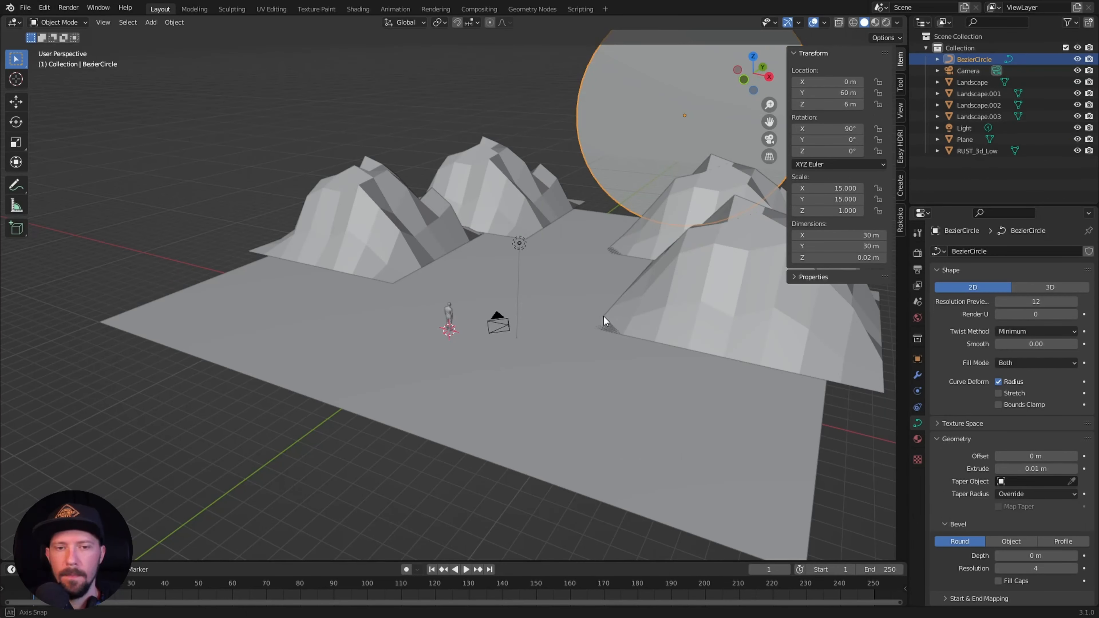
pyautogui.moveTo(604, 315); pyautogui.dragTo(630, 292, button='middle')
pyautogui.moveTo(590, 433); pyautogui.dragTo(588, 467)
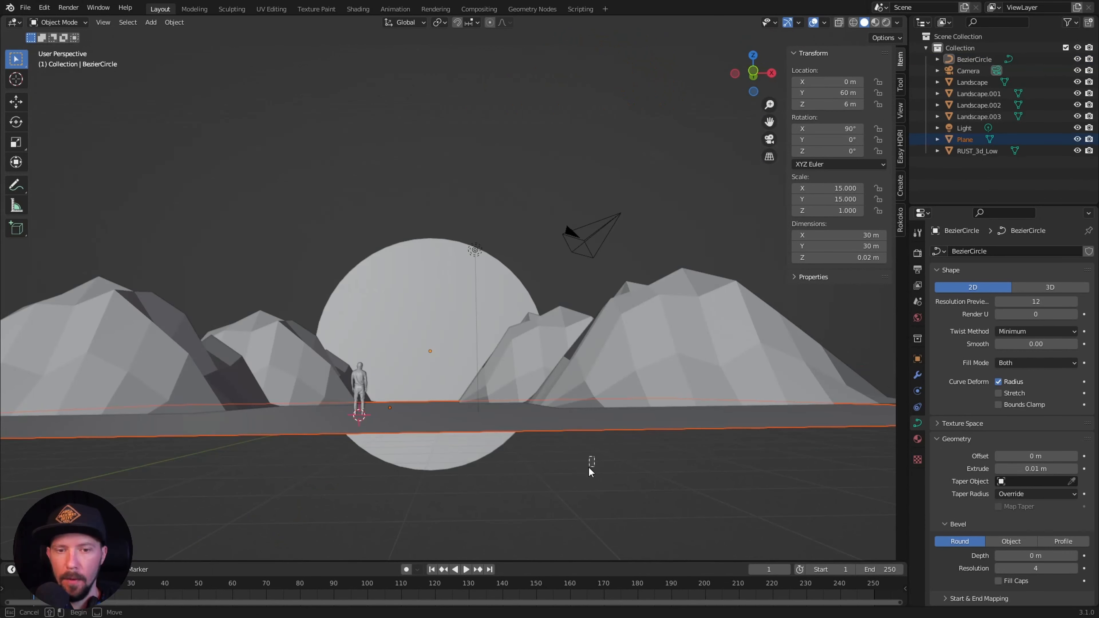
pyautogui.click(588, 467)
pyautogui.moveTo(588, 452); pyautogui.dragTo(578, 469, button='middle')
# Look through the camera and set its location to X 0 m, Y -11 m and Z 0.65 m
pyautogui.click(968, 71)
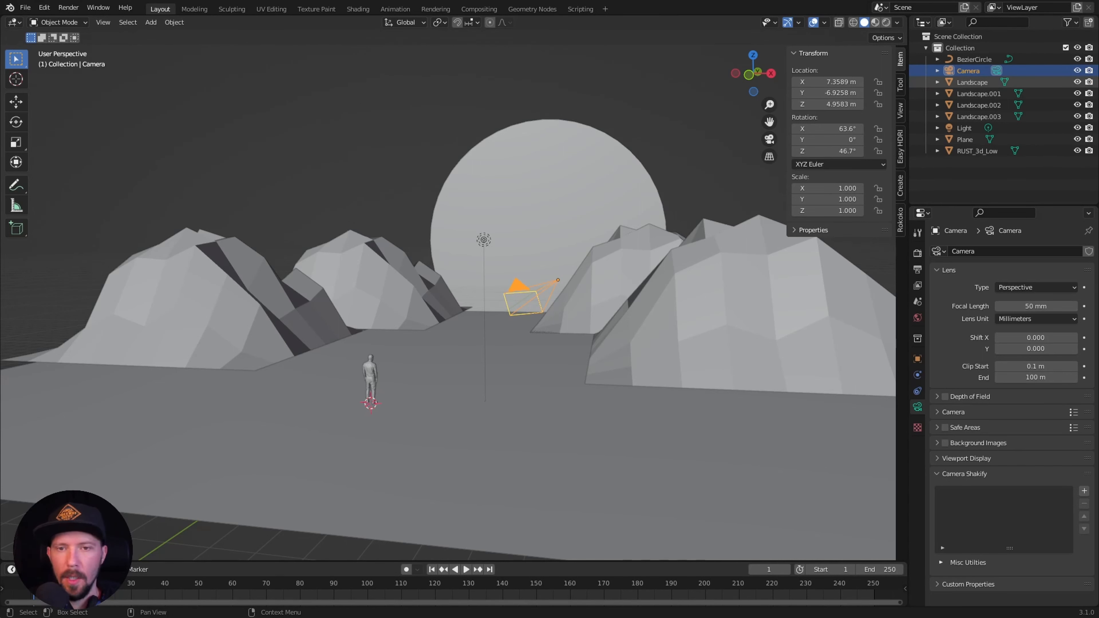
pyautogui.click(593, 264)
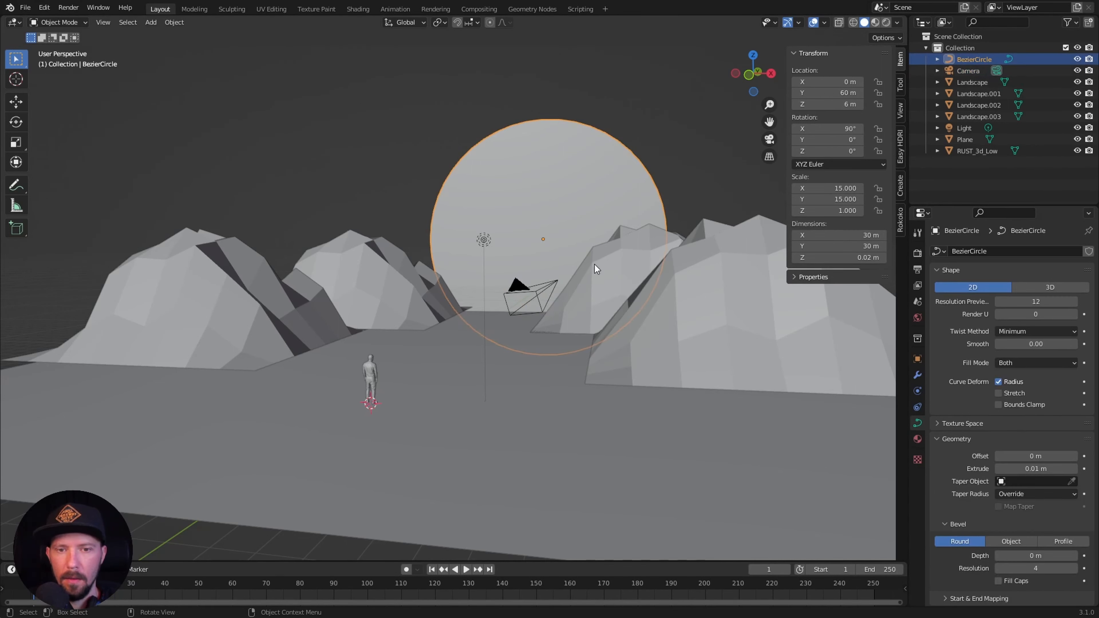
pyautogui.click(968, 70)
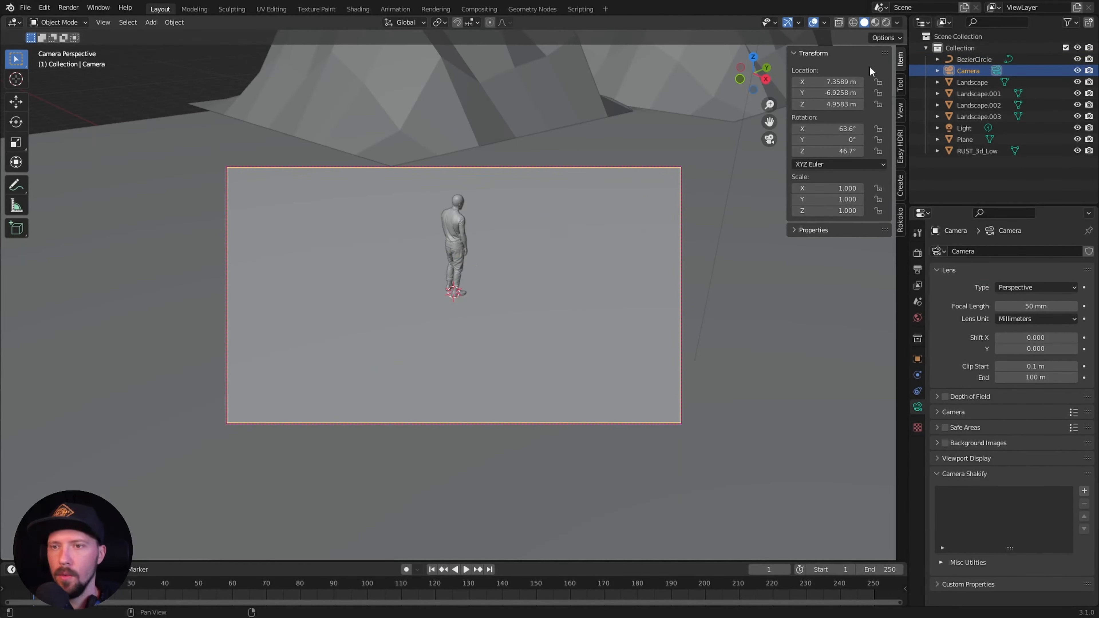
pyautogui.click(835, 81)
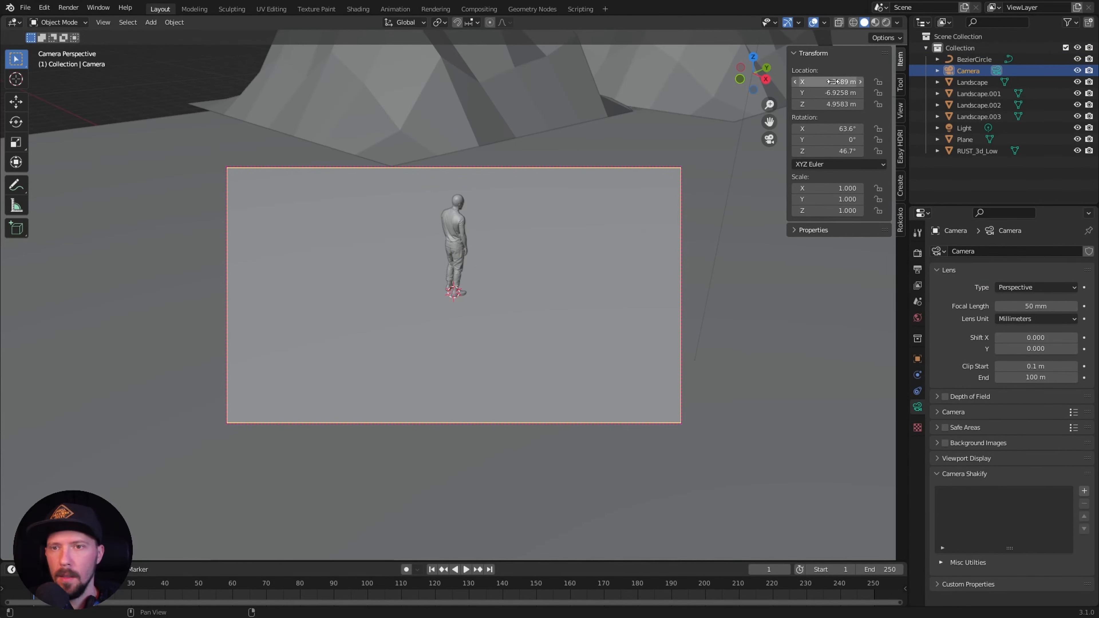
pyautogui.write('0')
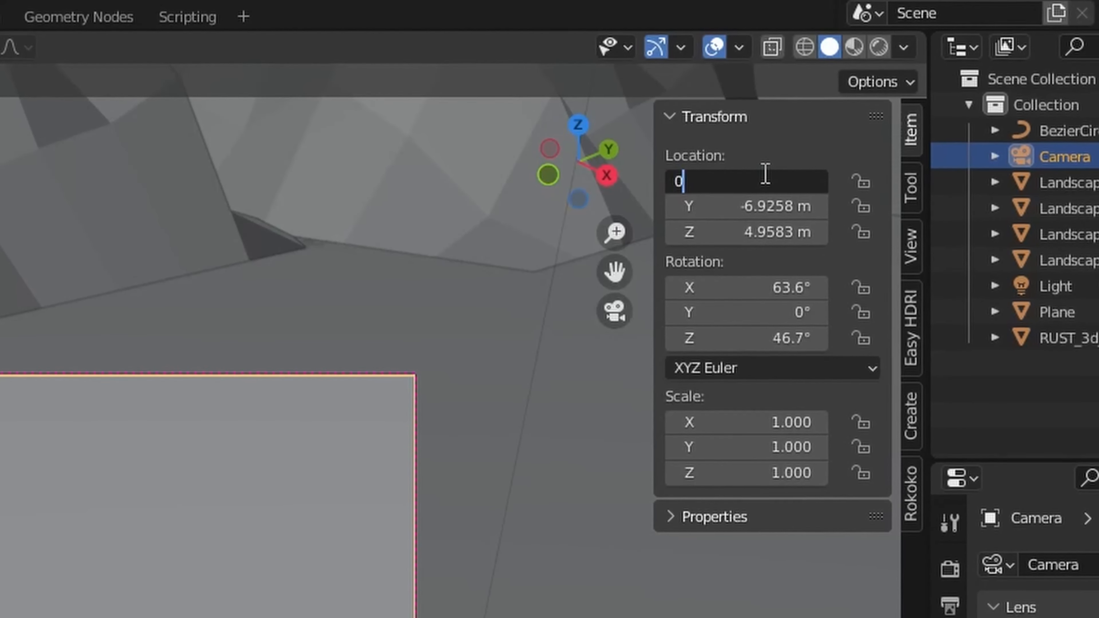
pyautogui.press('Tab')
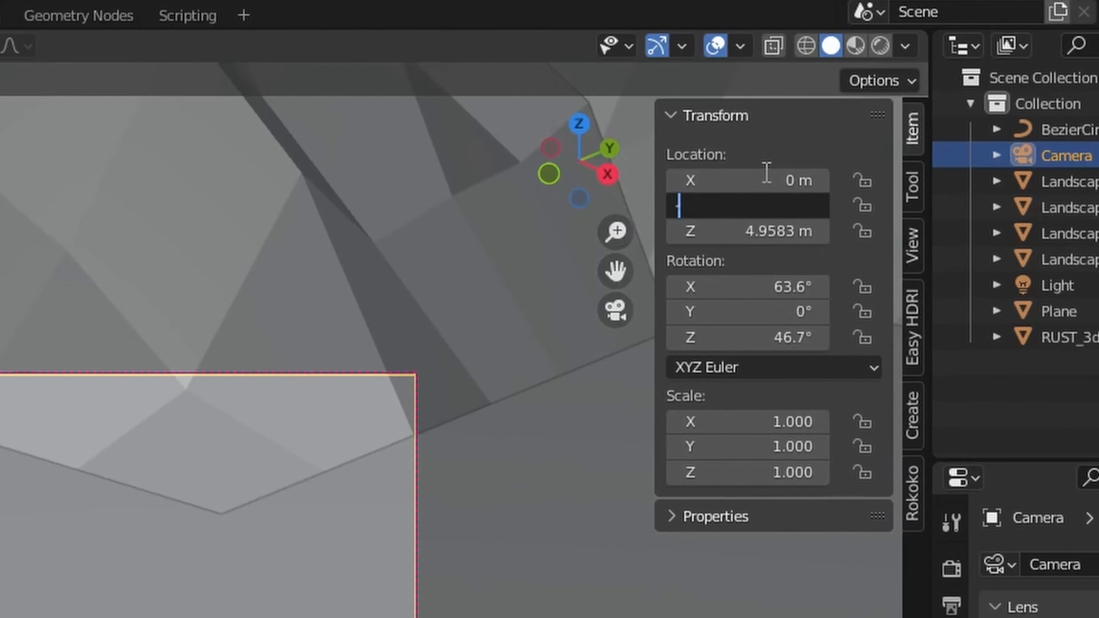
pyautogui.write('-11')
pyautogui.press('Tab')
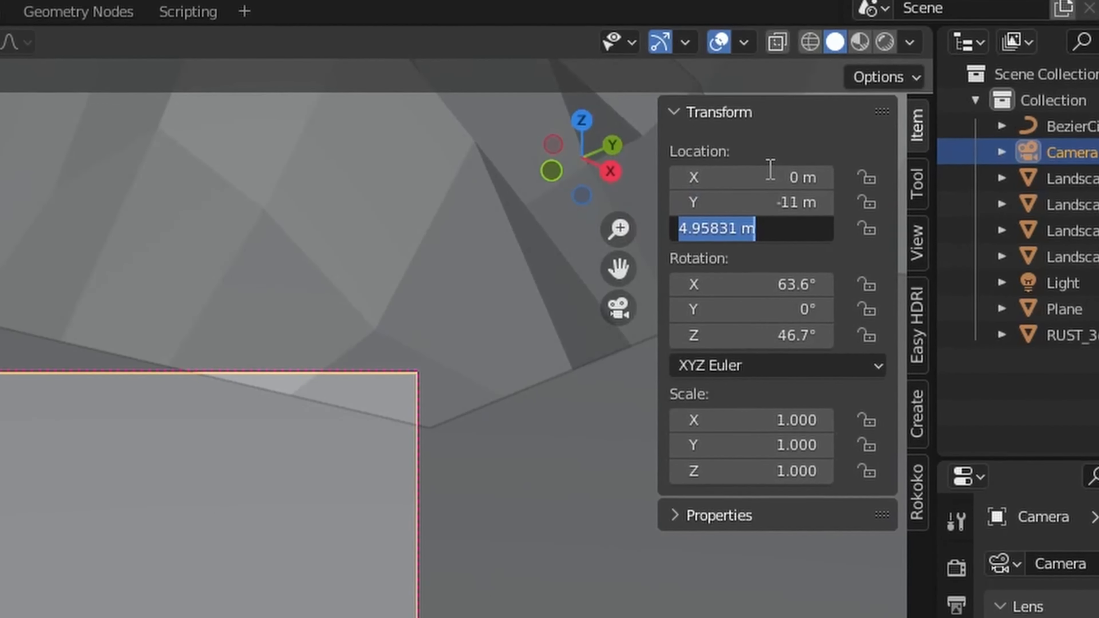
pyautogui.press('BackSpace')
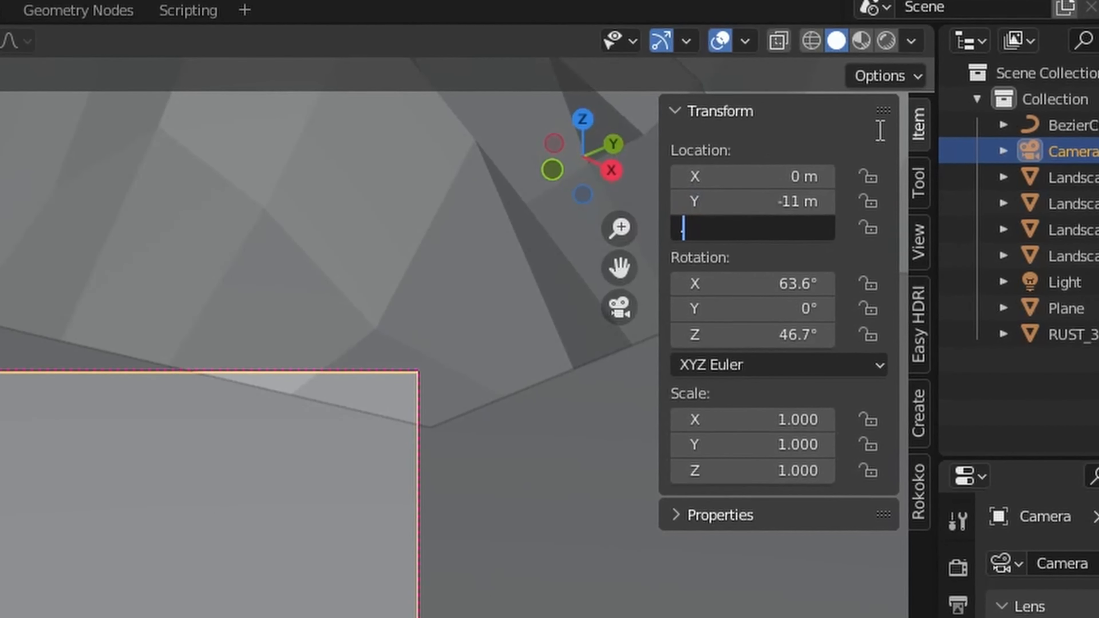
pyautogui.write('.65')
pyautogui.press('Tab')
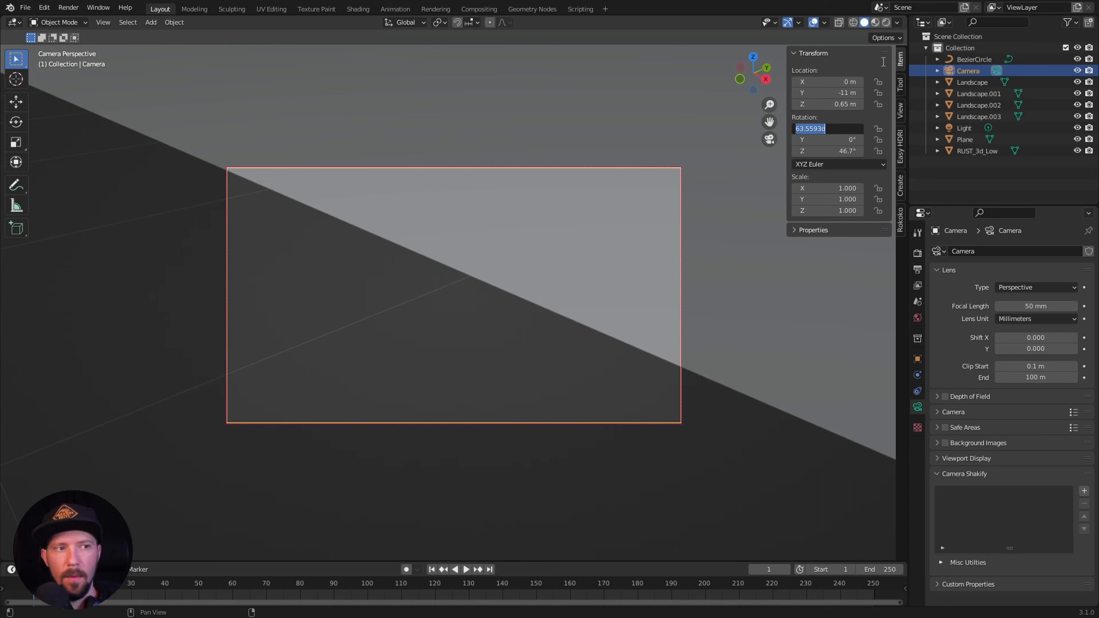
# Level the camera toward the figure with X rotation 90° and Z rotation 0°
pyautogui.write('90')
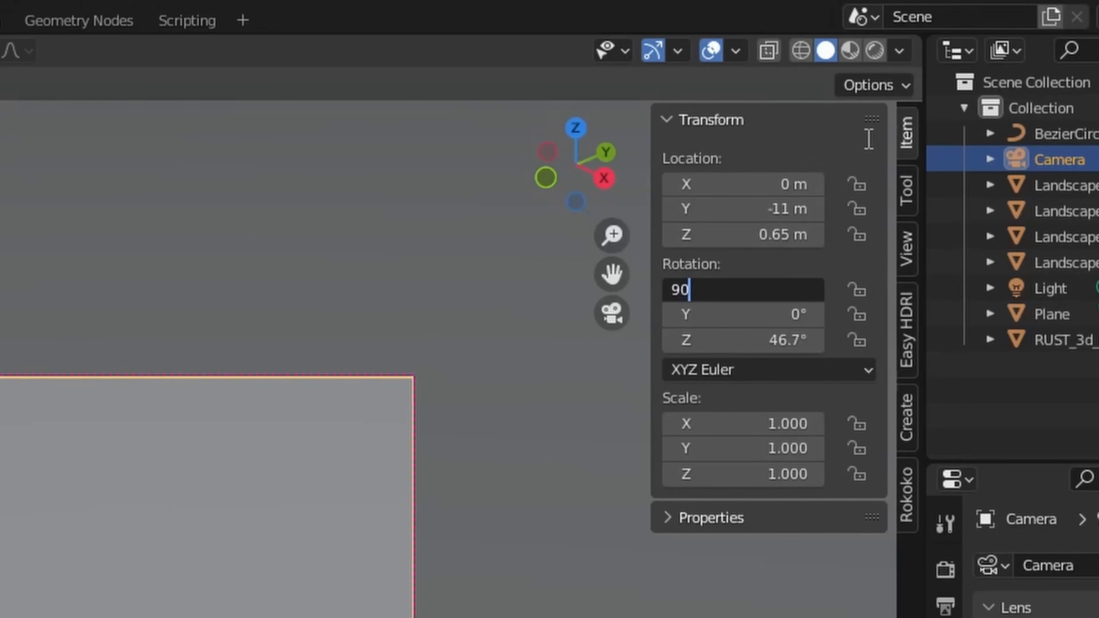
pyautogui.press('Tab')
pyautogui.press('Tab')
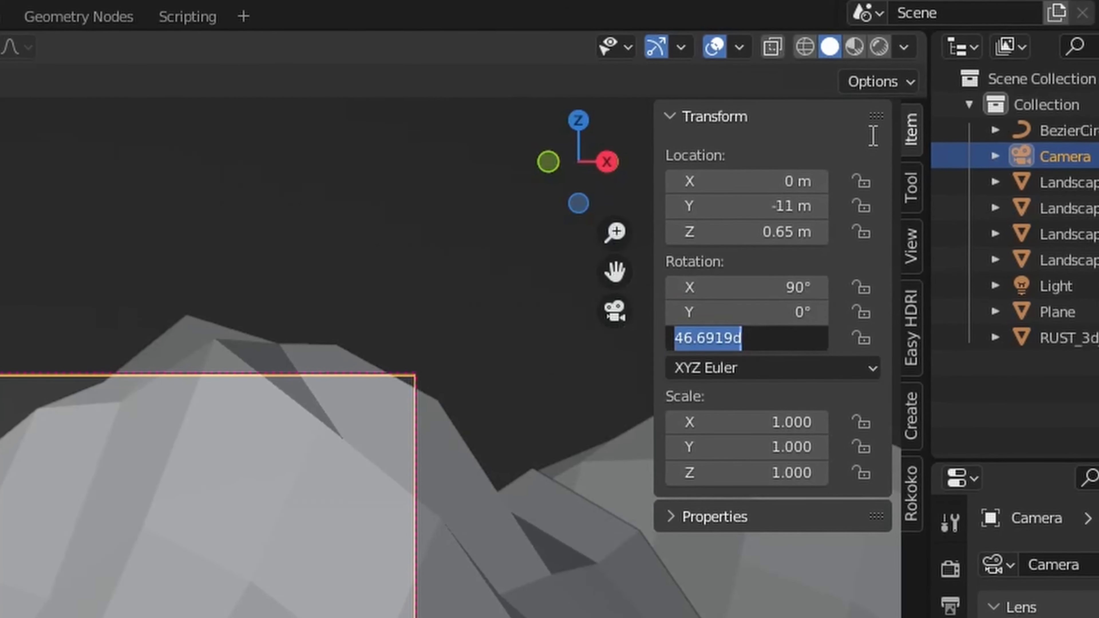
pyautogui.write('0')
pyautogui.press('Return')
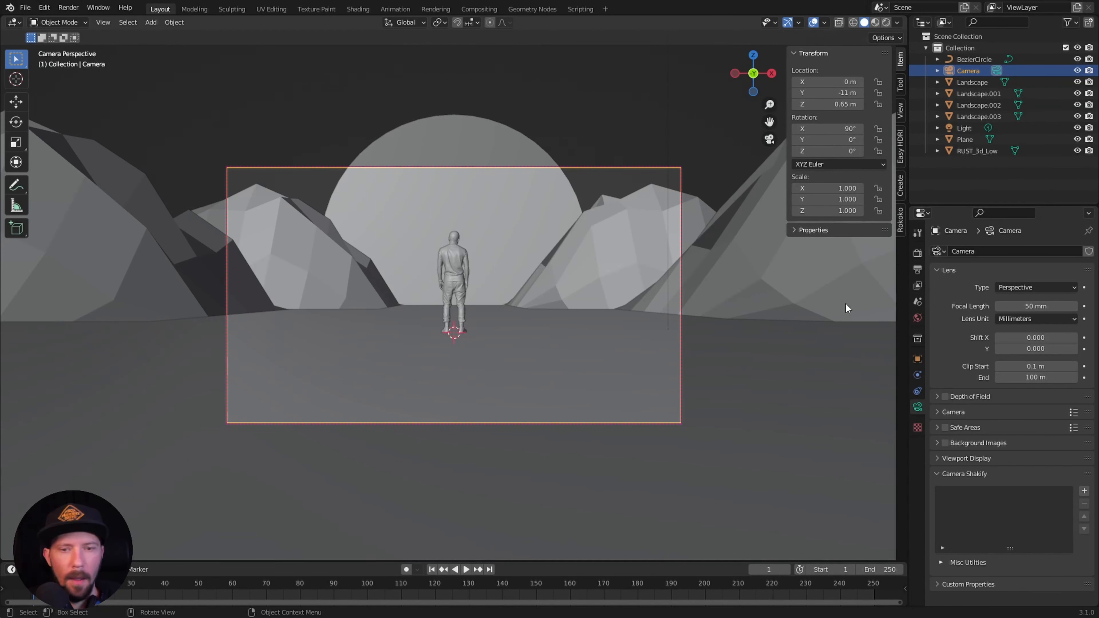
# Set the camera's focal length to 25 mm and its vertical lens shift (Shift Y) to 0.12
pyautogui.click(1034, 307)
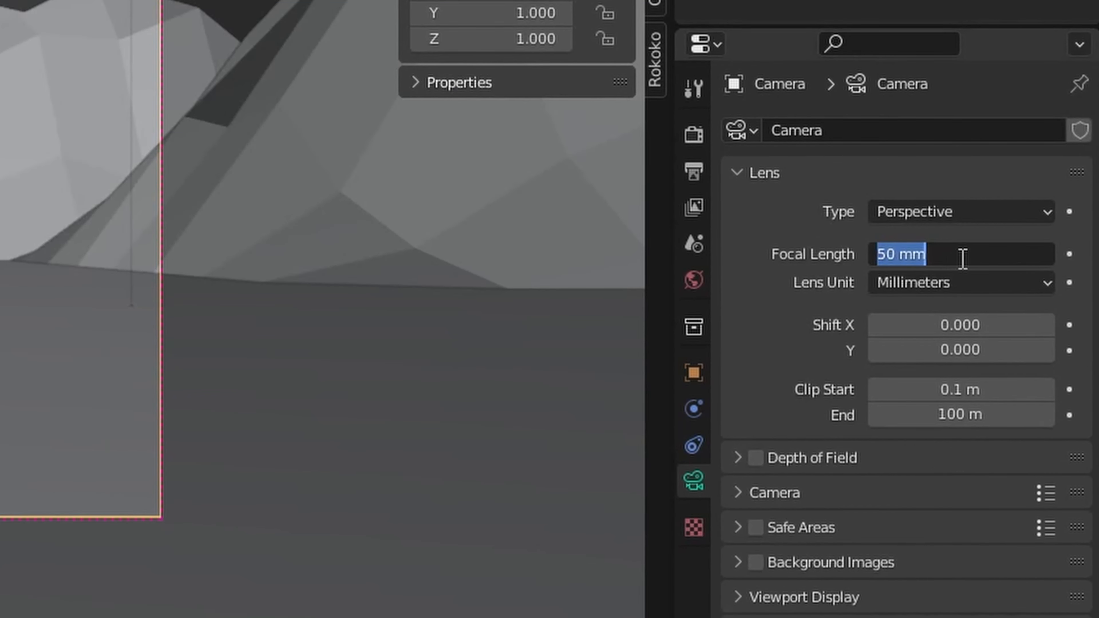
pyautogui.write('25')
pyautogui.press('Tab')
pyautogui.press('Tab')
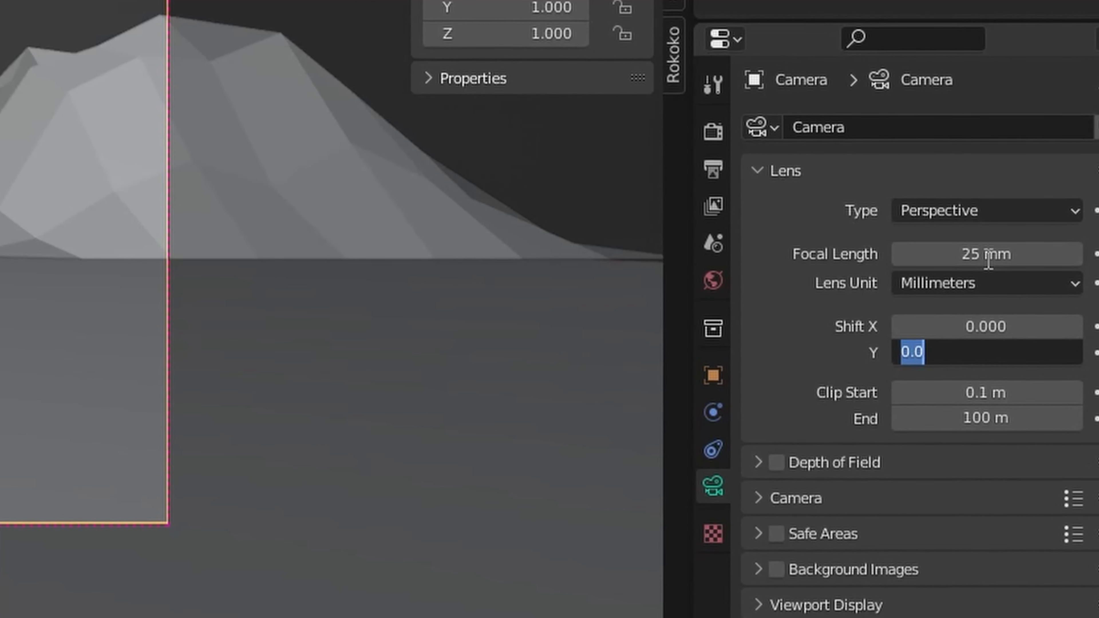
pyautogui.press('BackSpace')
pyautogui.write('.12')
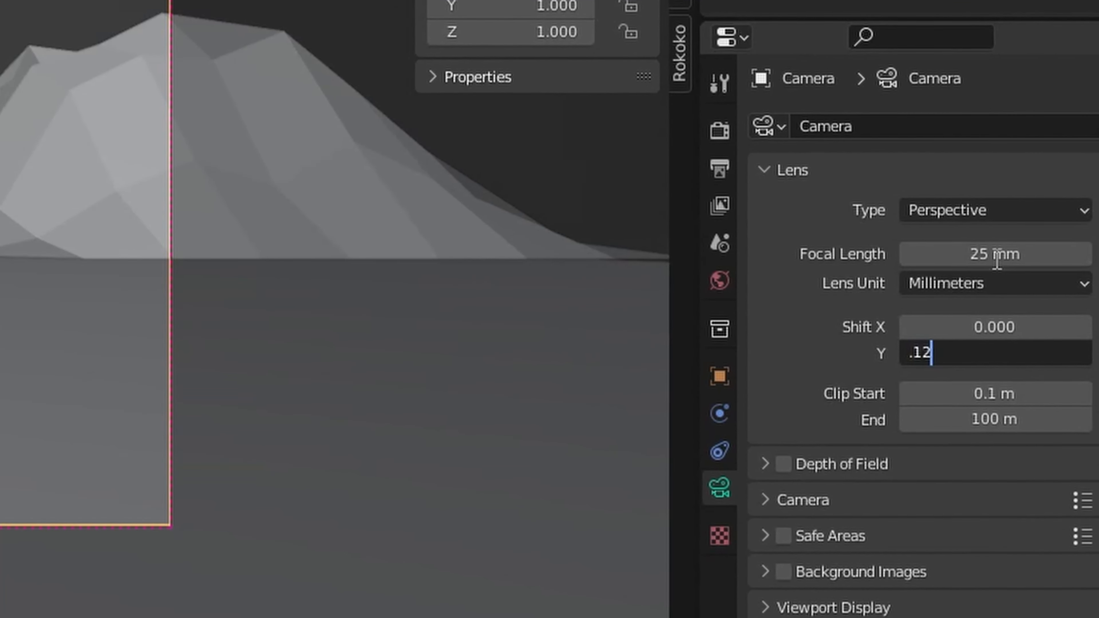
pyautogui.press('Return')
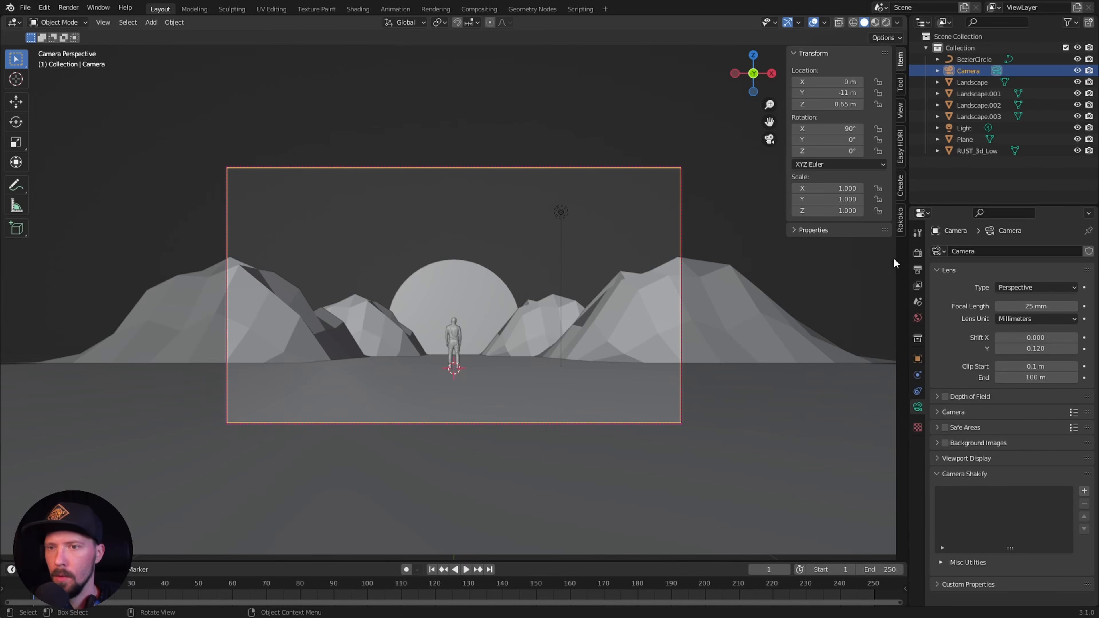
# Select the ground plane, leave the camera view and switch the viewport shading to Material Preview
pyautogui.click(709, 429)
pyautogui.press('KP_0')
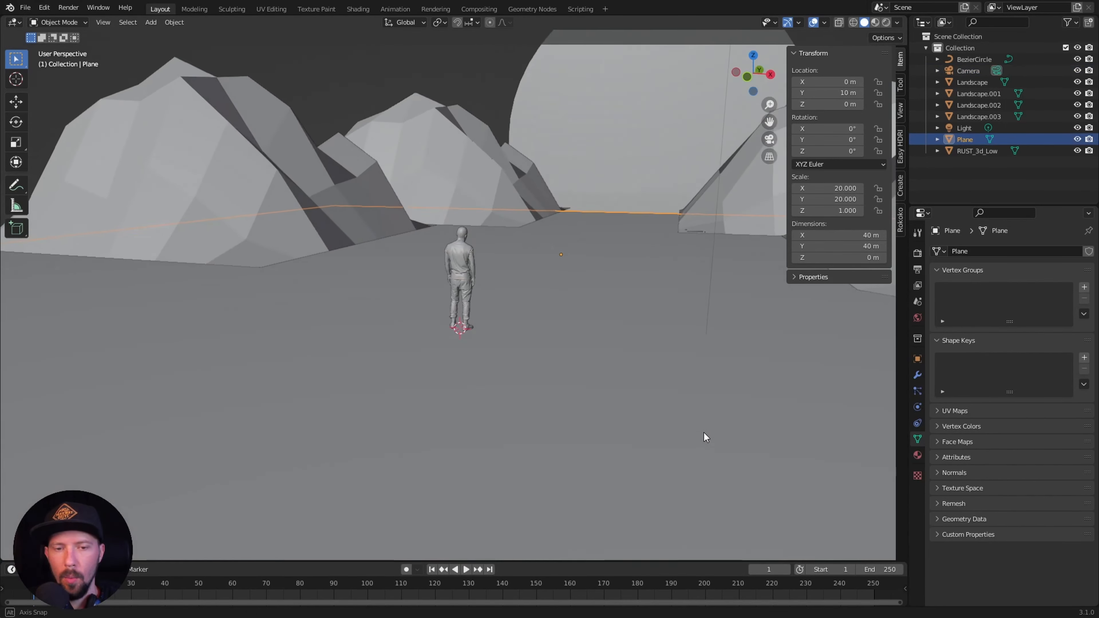
pyautogui.press('z')
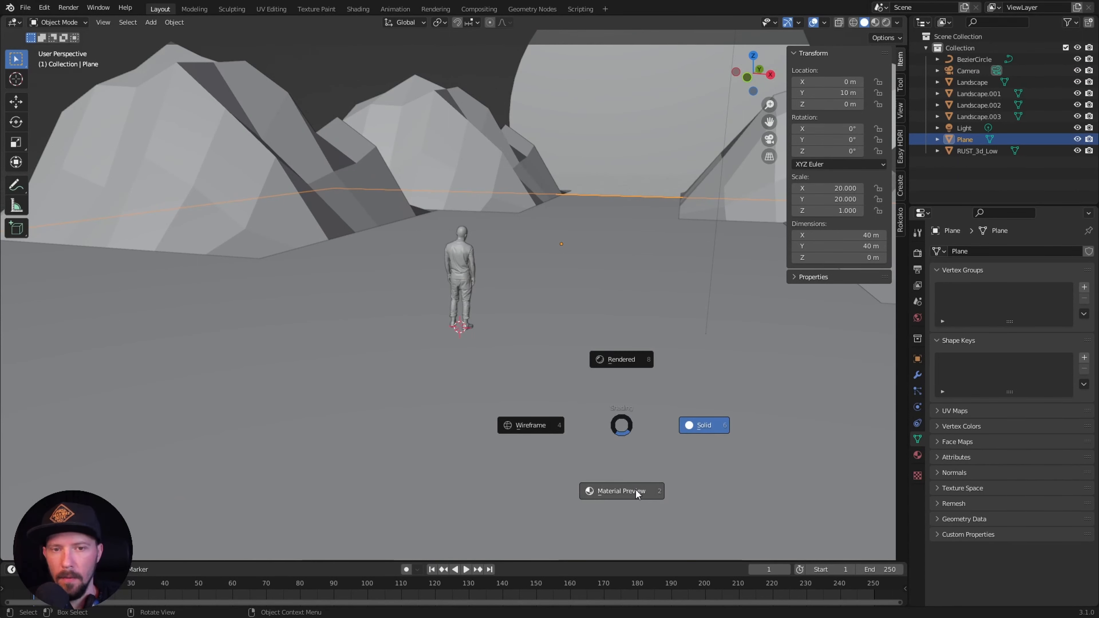
pyautogui.click(628, 487)
pyautogui.moveTo(627, 486)
pyautogui.mouseDown(button='middle')
pyautogui.moveTo(636, 389)
pyautogui.moveTo(653, 378)
pyautogui.mouseUp(button='middle')
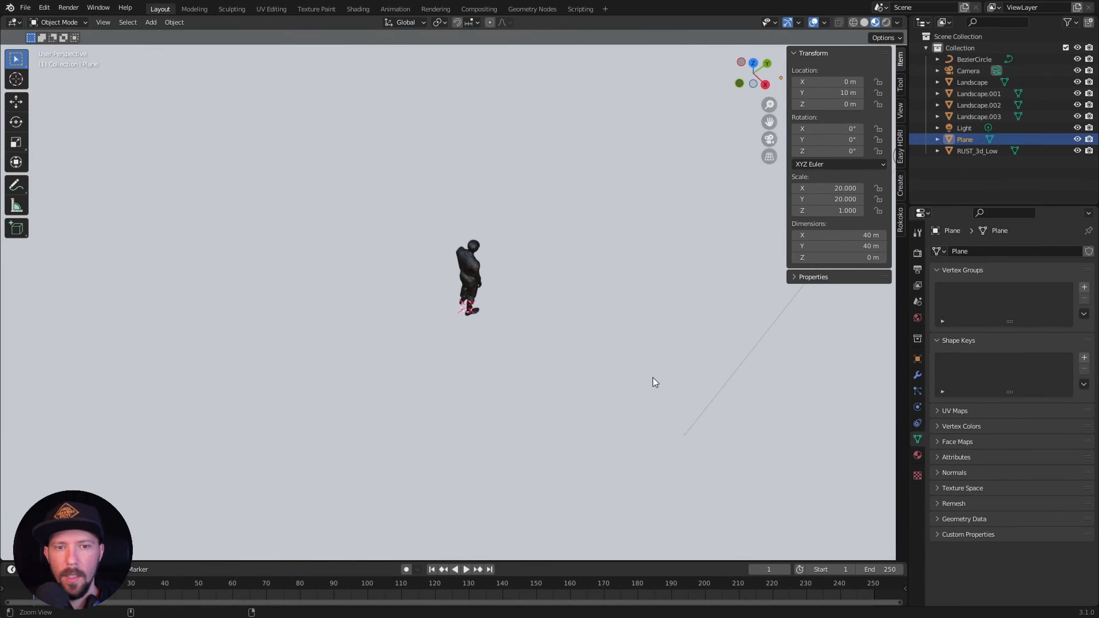
pyautogui.moveTo(567, 437)
pyautogui.mouseDown(button='middle')
pyautogui.moveTo(618, 385)
pyautogui.moveTo(627, 346)
pyautogui.mouseUp(button='middle')
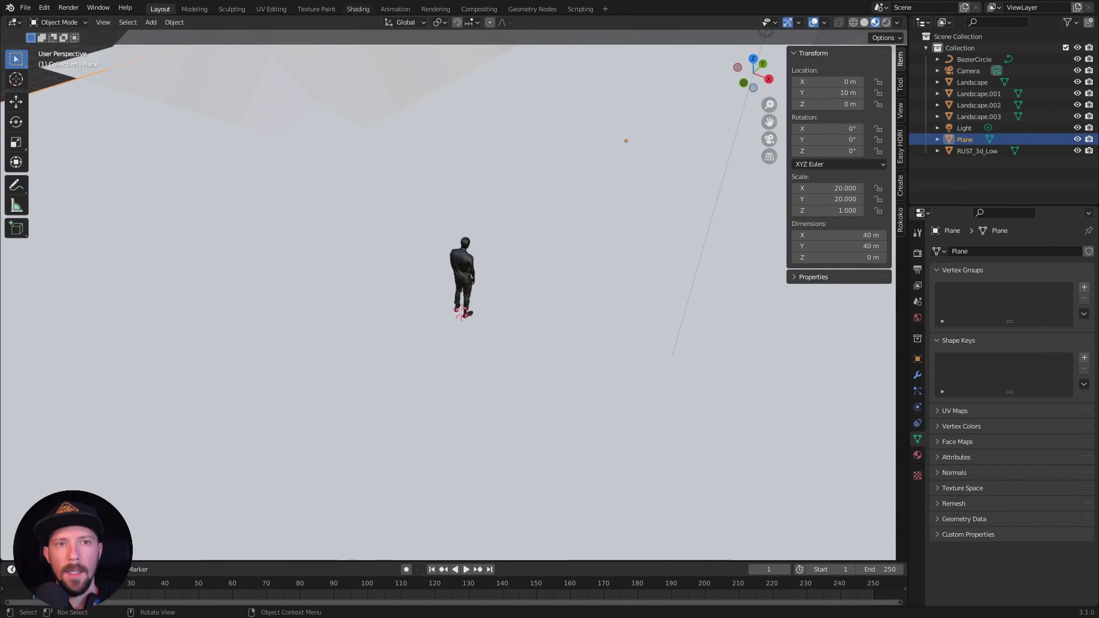
# Switch to the Shading workspace and create a new material named M_floor on the ground plane
pyautogui.click(358, 9)
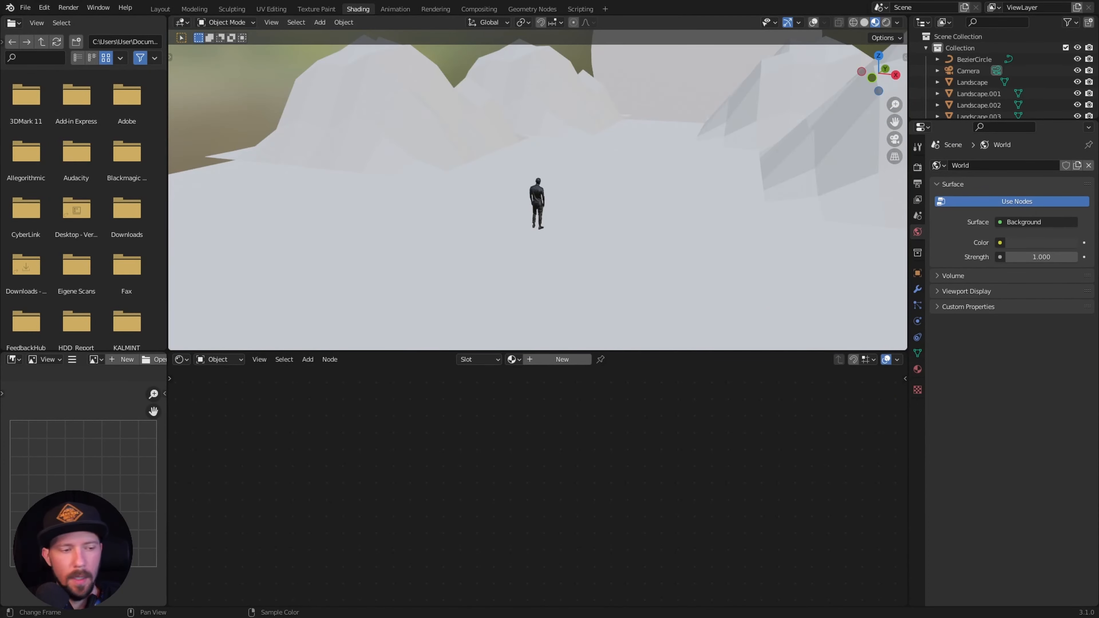
pyautogui.click(561, 359)
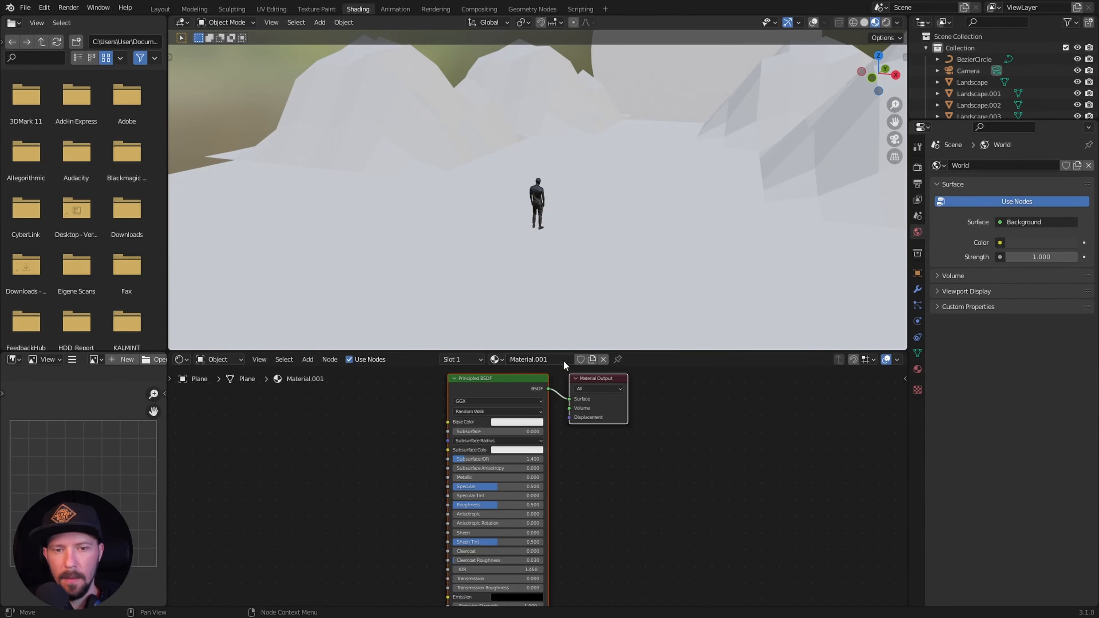
pyautogui.click(528, 359)
pyautogui.write('M')
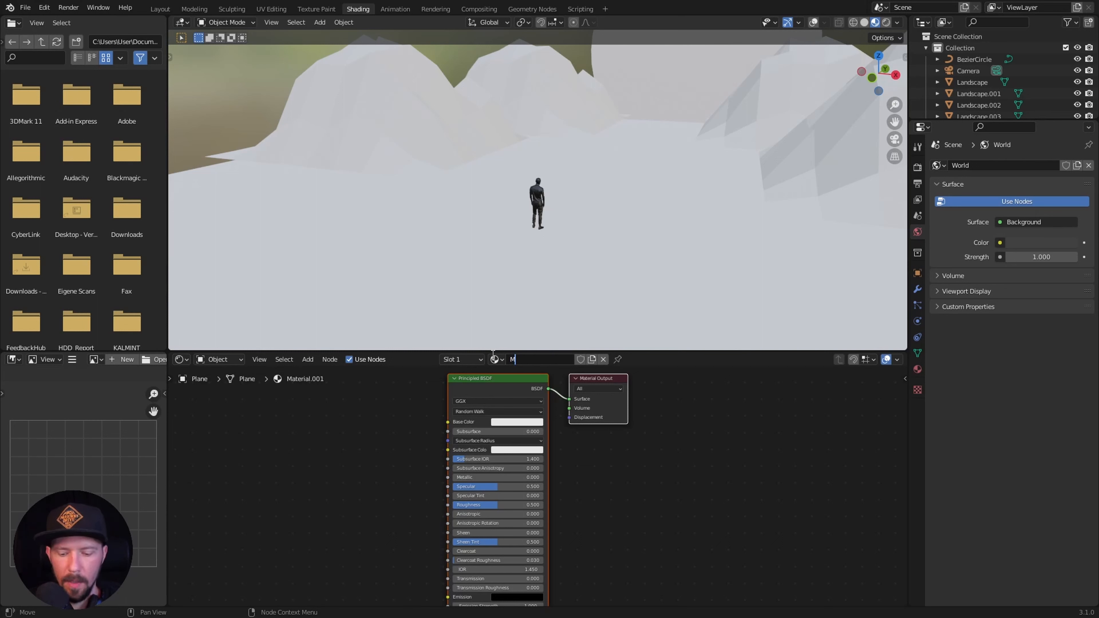
pyautogui.write('_floor')
pyautogui.press('Return')
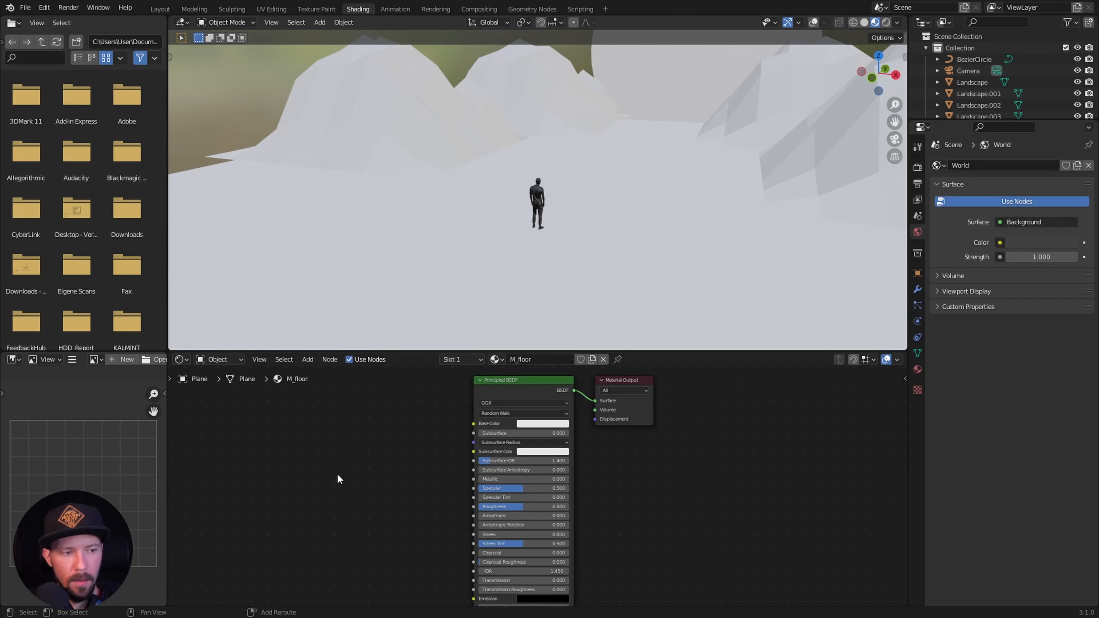
# Add a Brick Texture node and connect its Color output to the Principled BSDF's Base Color
pyautogui.hotkey('shift', 'a')
pyautogui.click(348, 476)
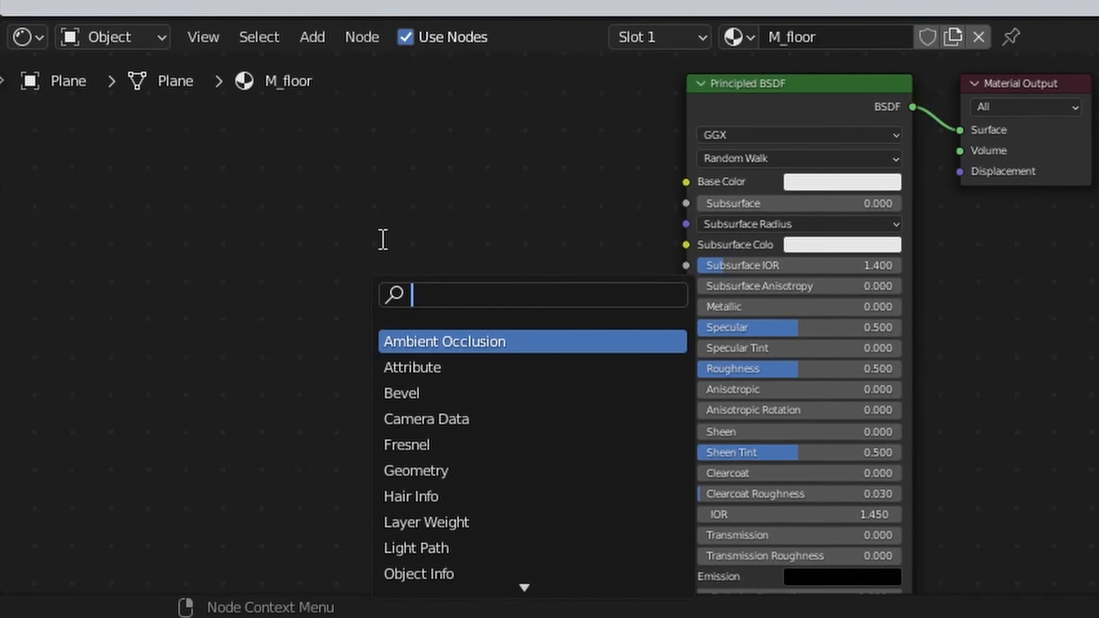
pyautogui.write('brick')
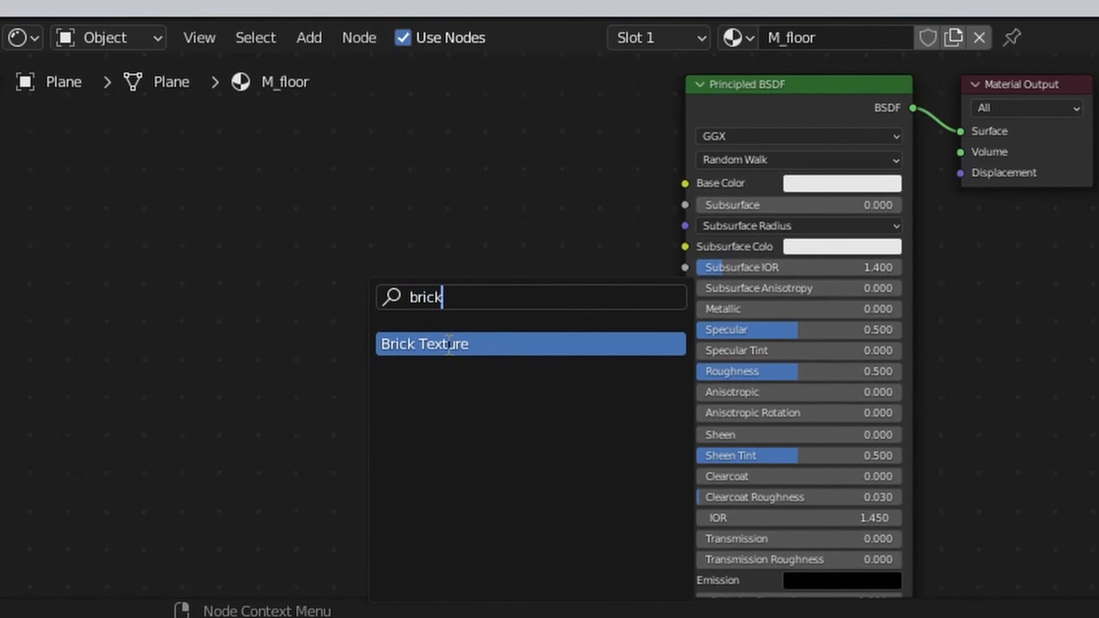
pyautogui.click(424, 345)
pyautogui.click(288, 228)
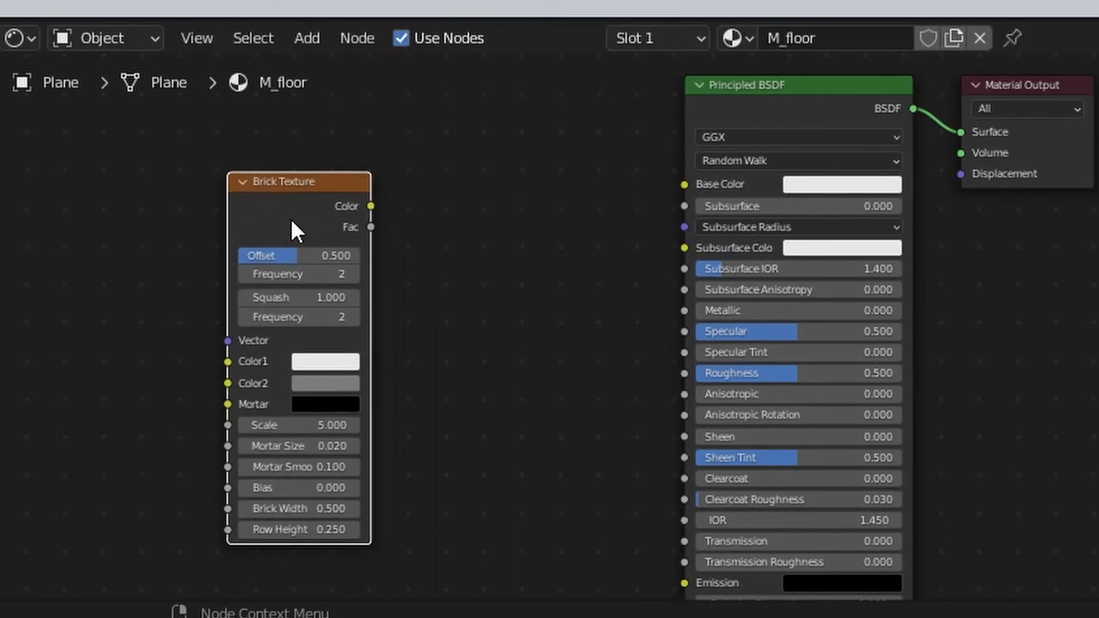
pyautogui.moveTo(368, 208); pyautogui.dragTo(683, 186)
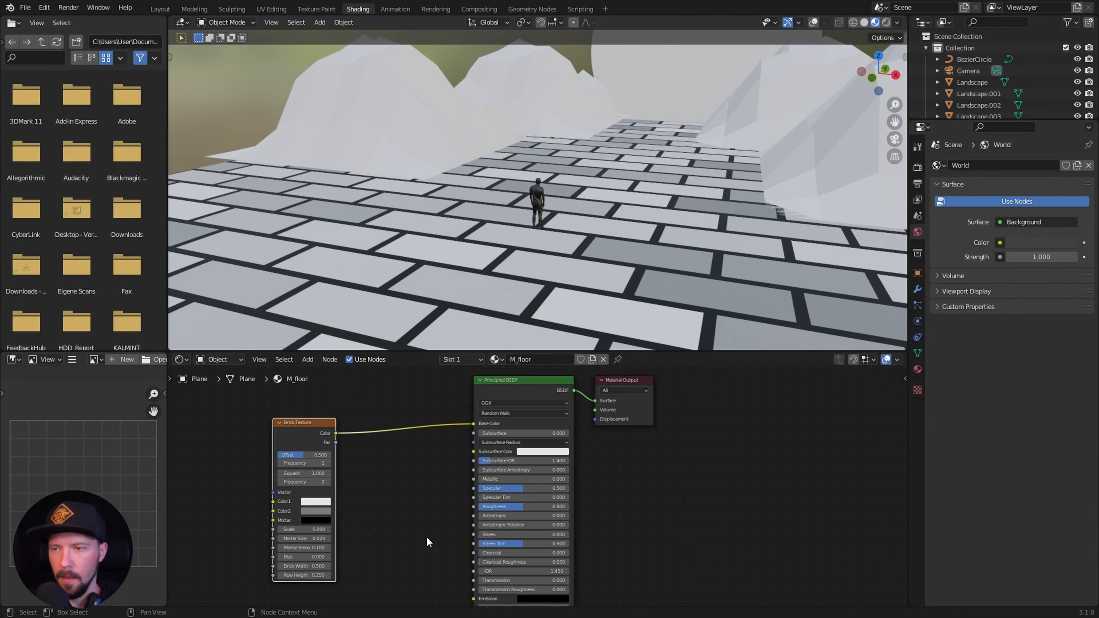
# Set the Brick Texture's Offset to 1.000 so the bricks line up as a grid
pyautogui.scroll(3, 426, 536)
pyautogui.moveTo(438, 470); pyautogui.dragTo(500, 474, button='middle')
pyautogui.scroll(-1, 537, 463)
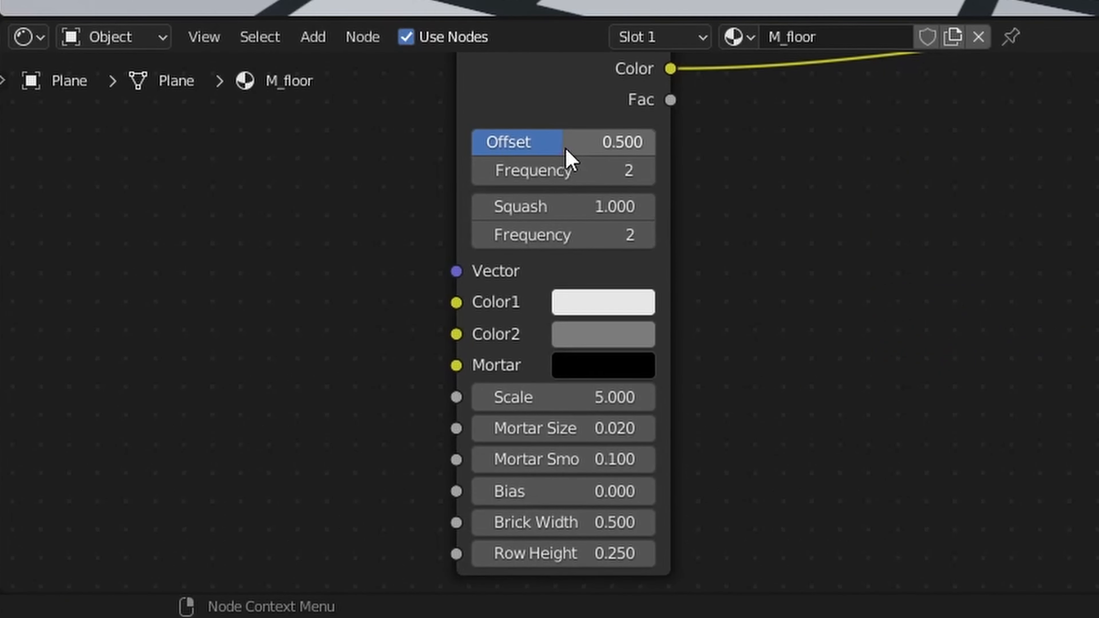
pyautogui.moveTo(422, 412); pyautogui.dragTo(503, 408)
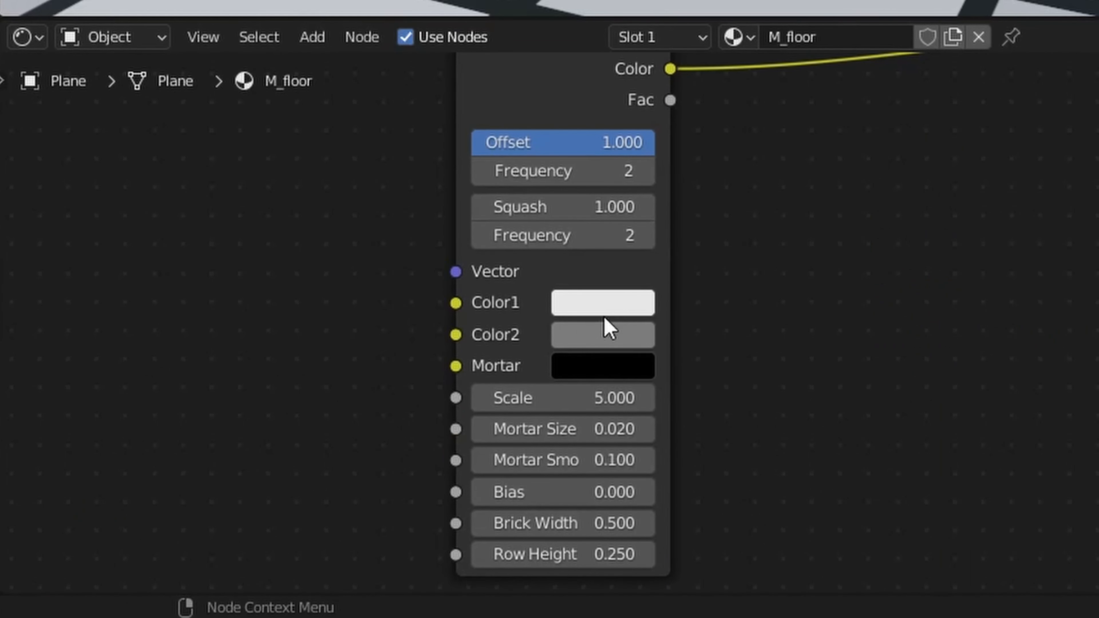
# Set the Brick Texture's Color1 and Color2 to black and its Mortar color to white
pyautogui.click(603, 304)
pyautogui.moveTo(799, 44); pyautogui.dragTo(800, 108)
pyautogui.click(603, 336)
pyautogui.click(602, 367)
pyautogui.moveTo(800, 73); pyautogui.dragTo(801, 0)
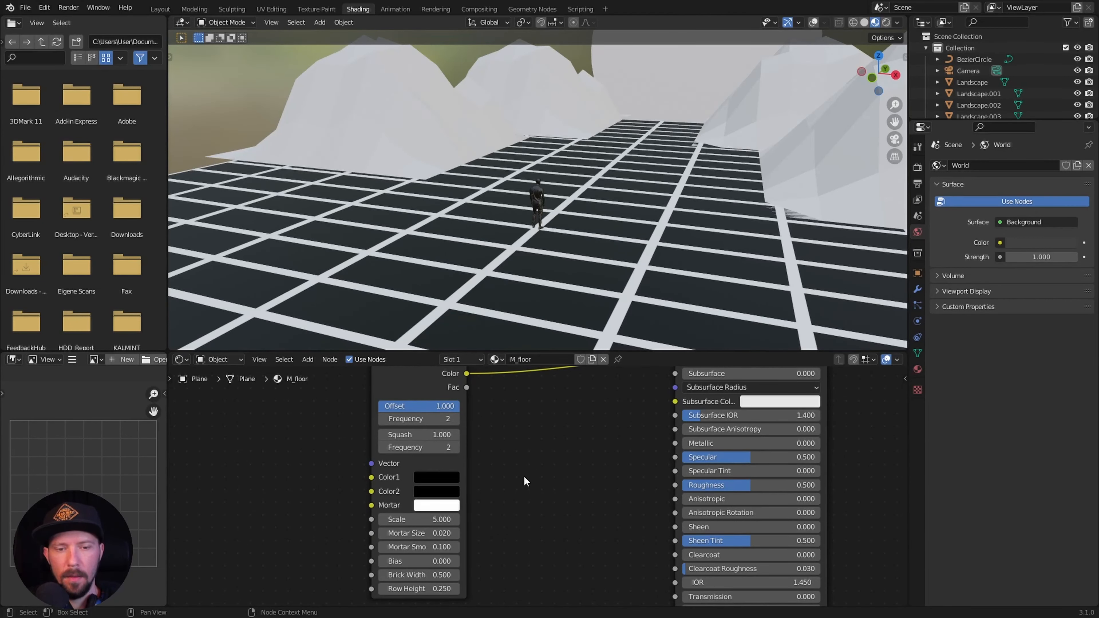
# Set the Brick Texture's Scale to 15
pyautogui.moveTo(511, 504); pyautogui.dragTo(533, 452, button='middle')
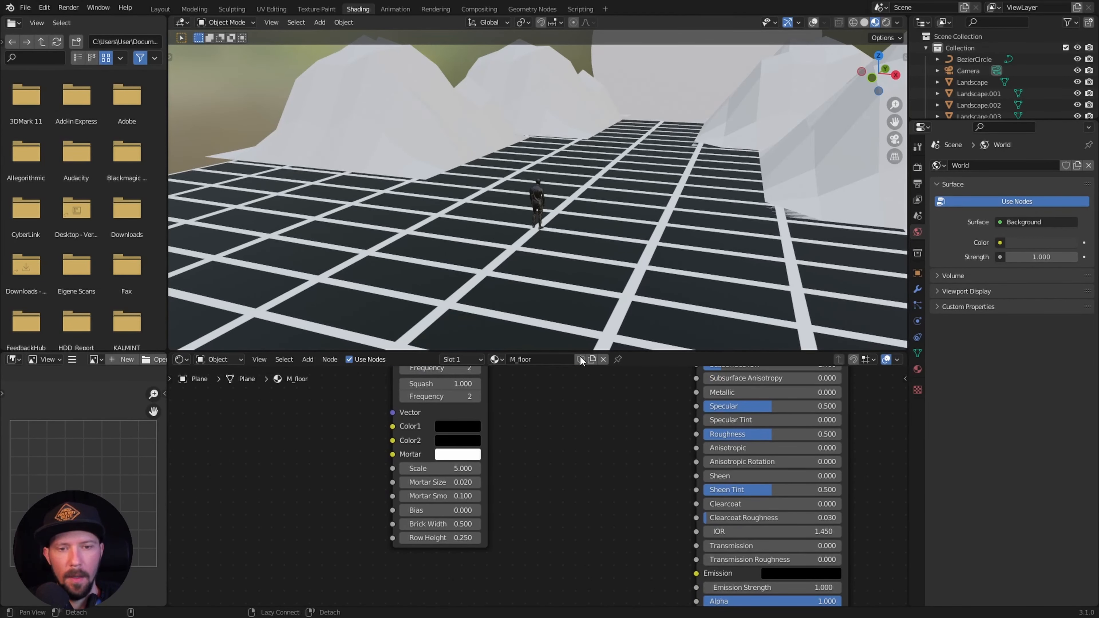
pyautogui.moveTo(613, 234); pyautogui.dragTo(613, 234, button='middle')
pyautogui.click(478, 467)
pyautogui.write('15')
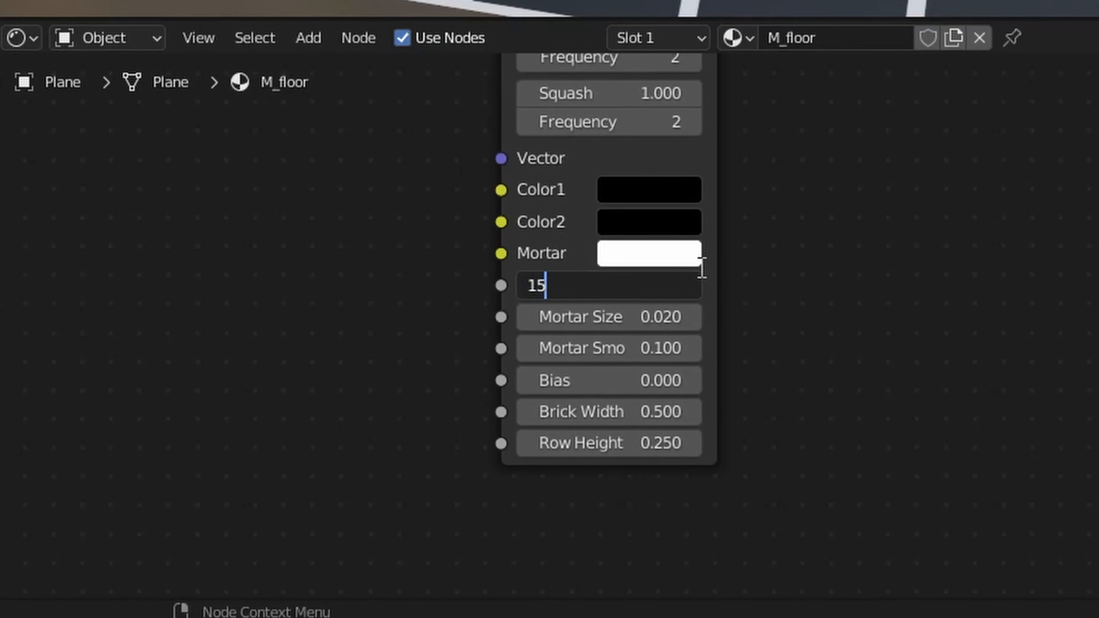
pyautogui.press('Return')
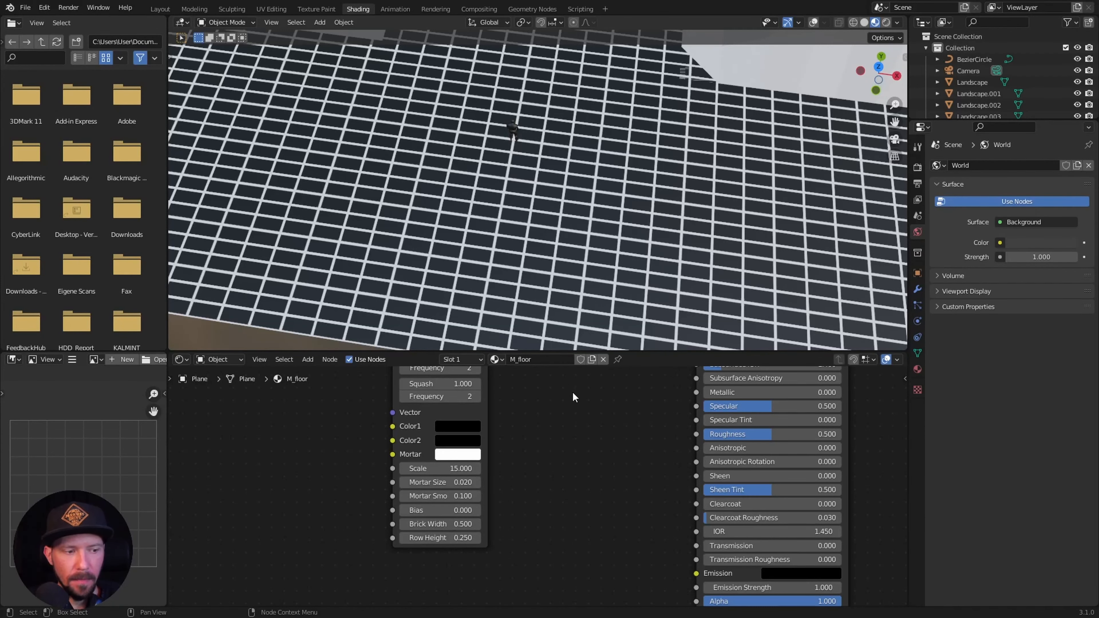
# Thin the floor's grid lines by setting the Brick Texture's Mortar Size to 0.001
pyautogui.scroll(1, 530, 483)
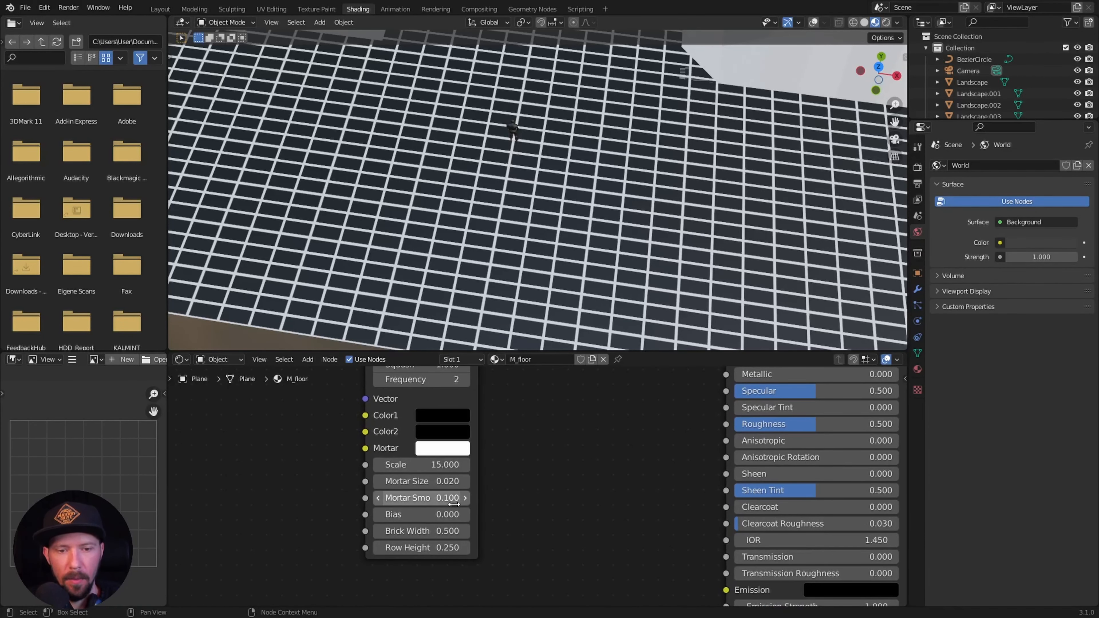
pyautogui.click(437, 482)
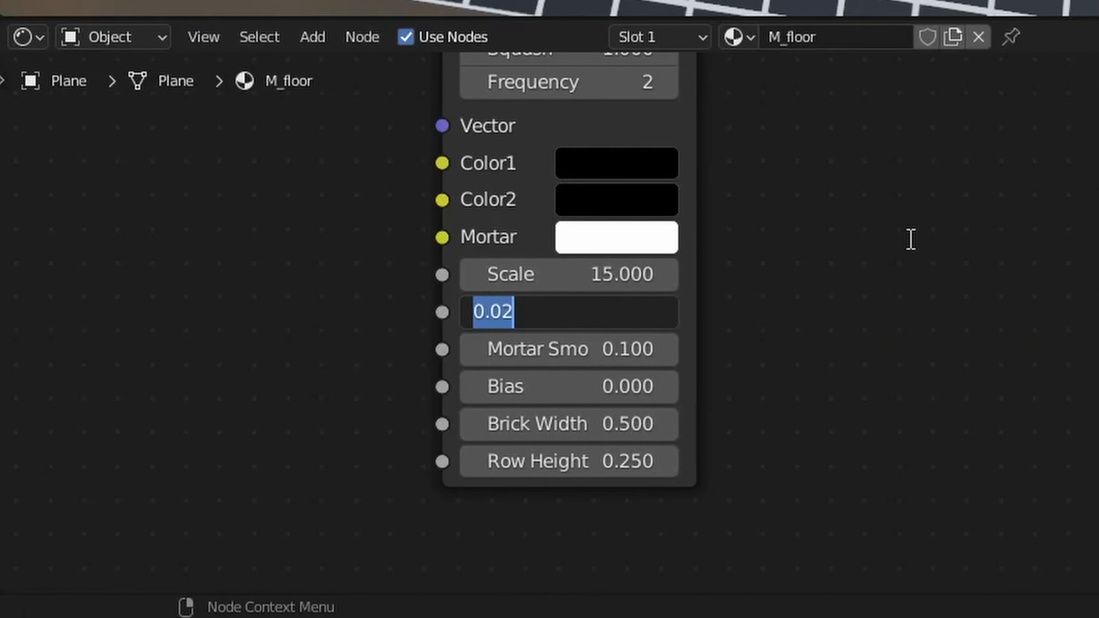
pyautogui.press('BackSpace')
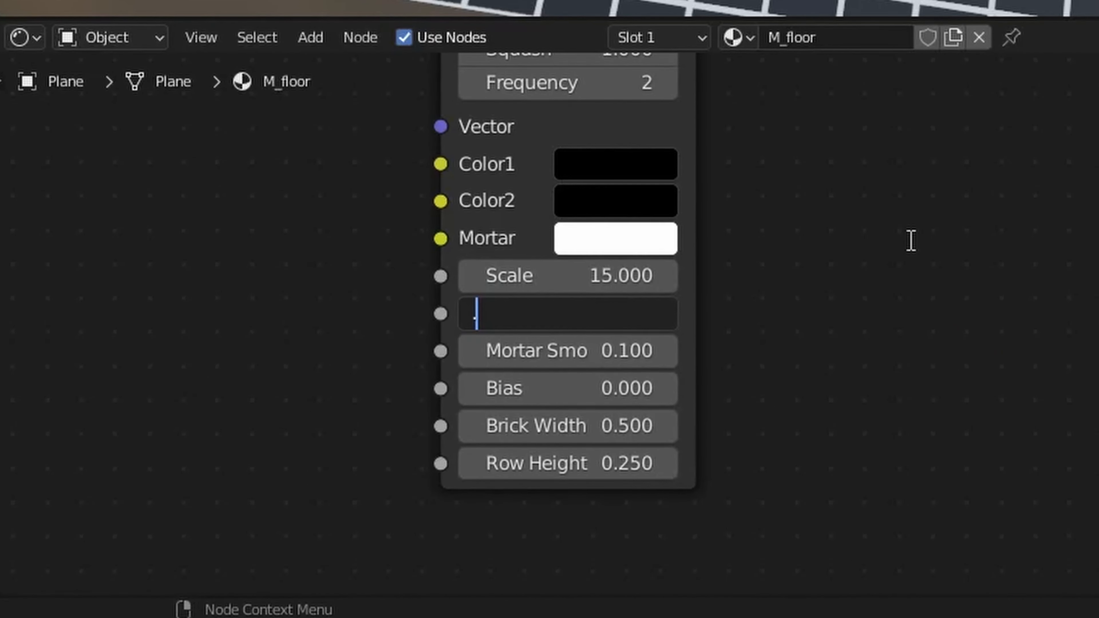
pyautogui.write('.001')
pyautogui.press('Return')
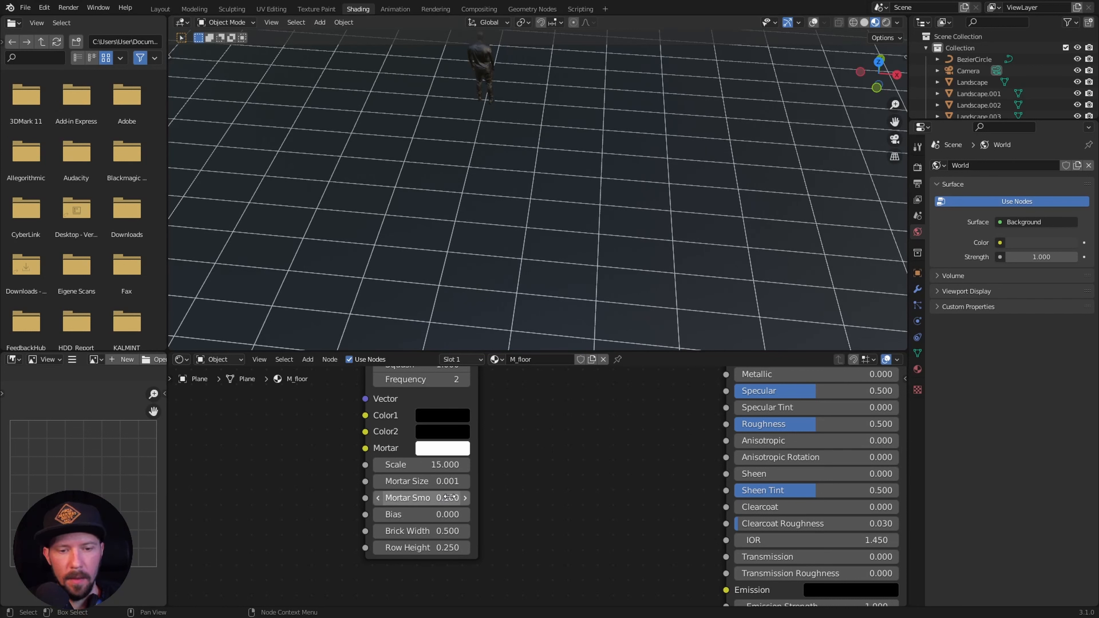
# Set the Brick Texture's Brick Width to 0.25 to get square grid cells
pyautogui.click(447, 525)
pyautogui.press('BackSpace')
pyautogui.write('.25')
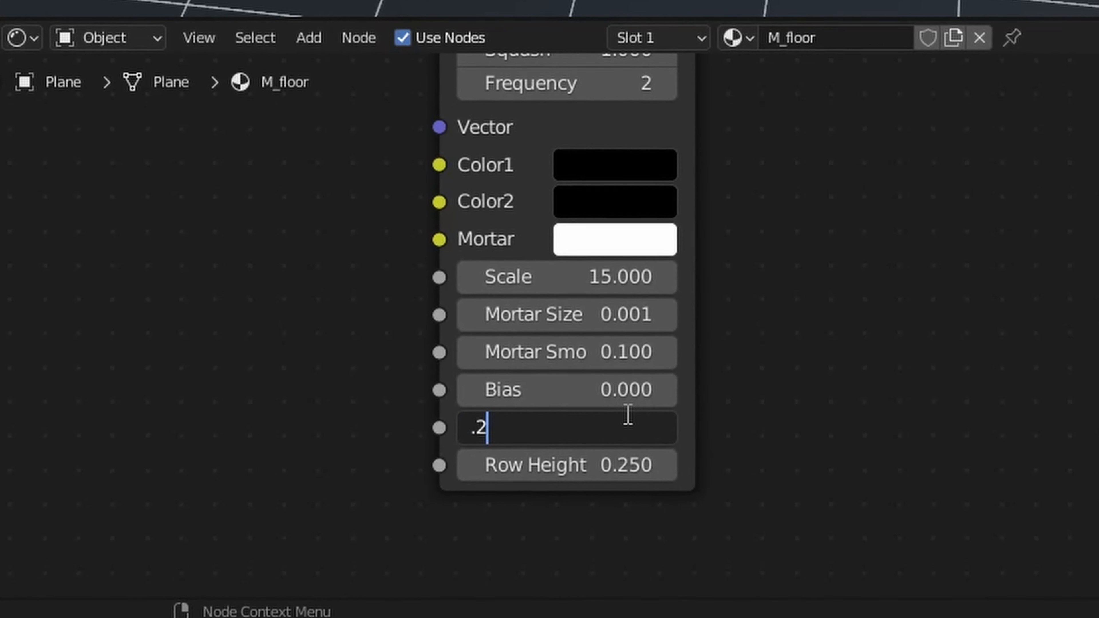
pyautogui.press('Return')
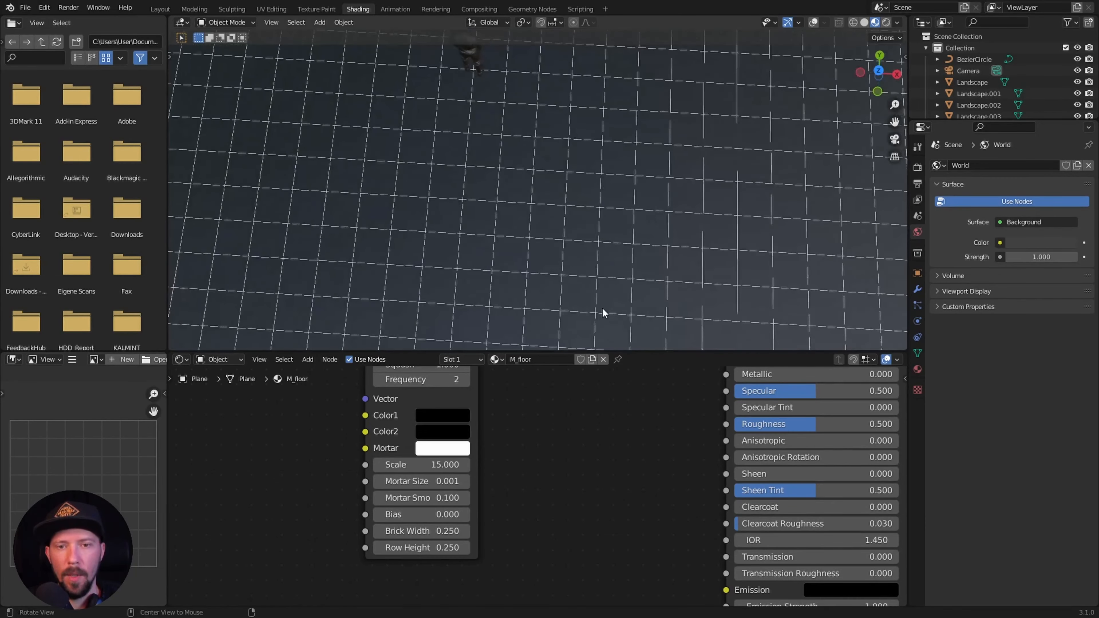
pyautogui.scroll(-3, 613, 258)
pyautogui.moveTo(571, 291); pyautogui.dragTo(554, 203, button='middle')
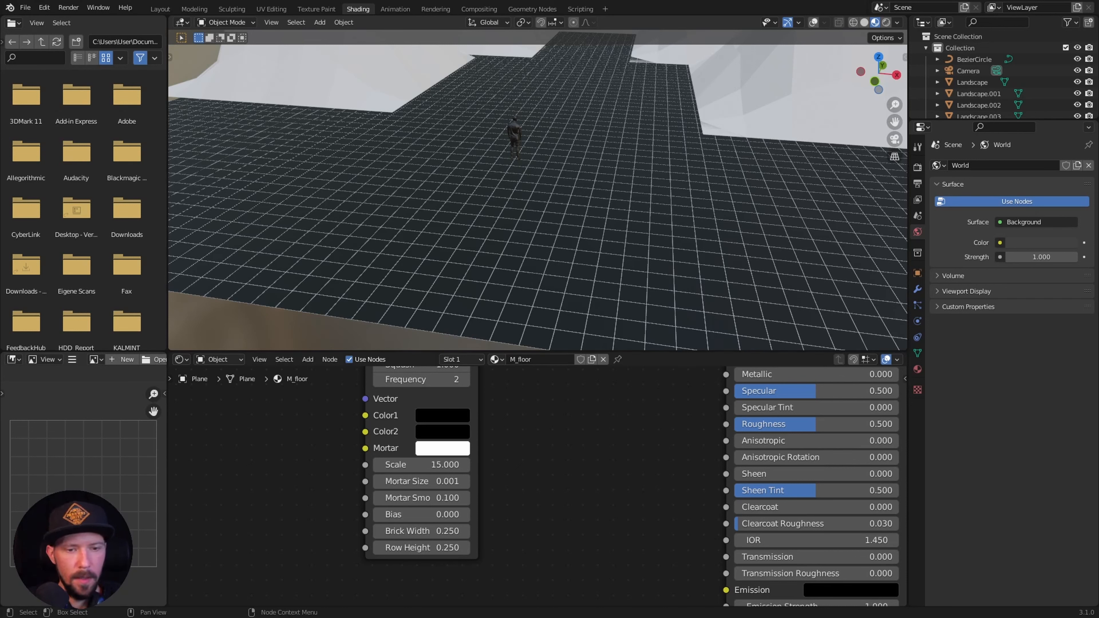
# Insert a MixRGB node on the link between the Brick Texture and the Principled BSDF's Base Color
pyautogui.scroll(-4, 318, 478)
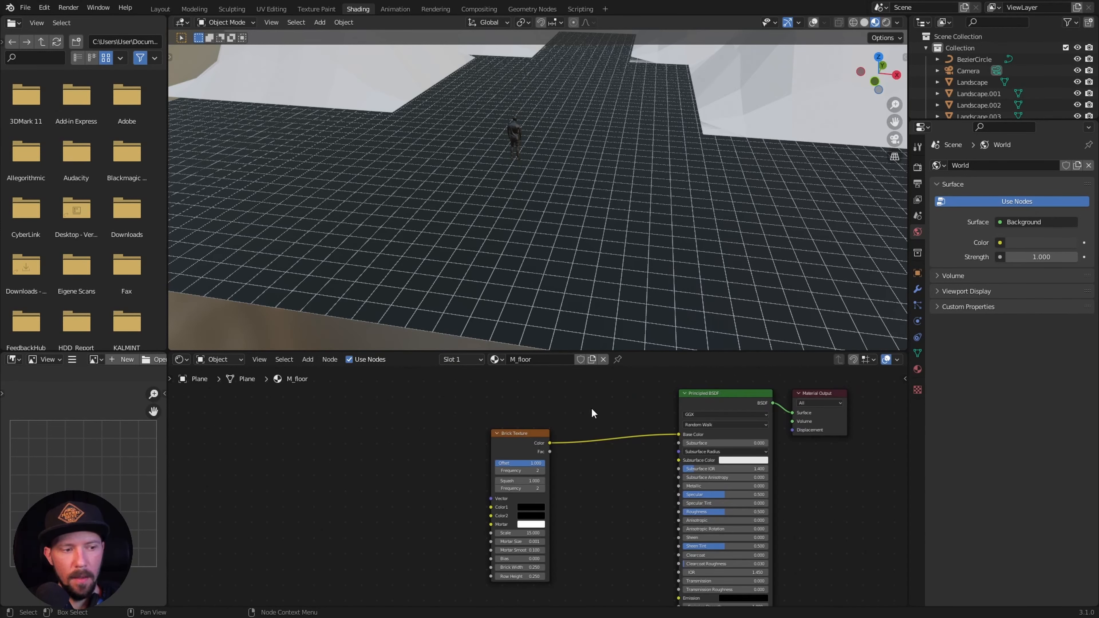
pyautogui.moveTo(598, 412); pyautogui.dragTo(568, 418, button='middle')
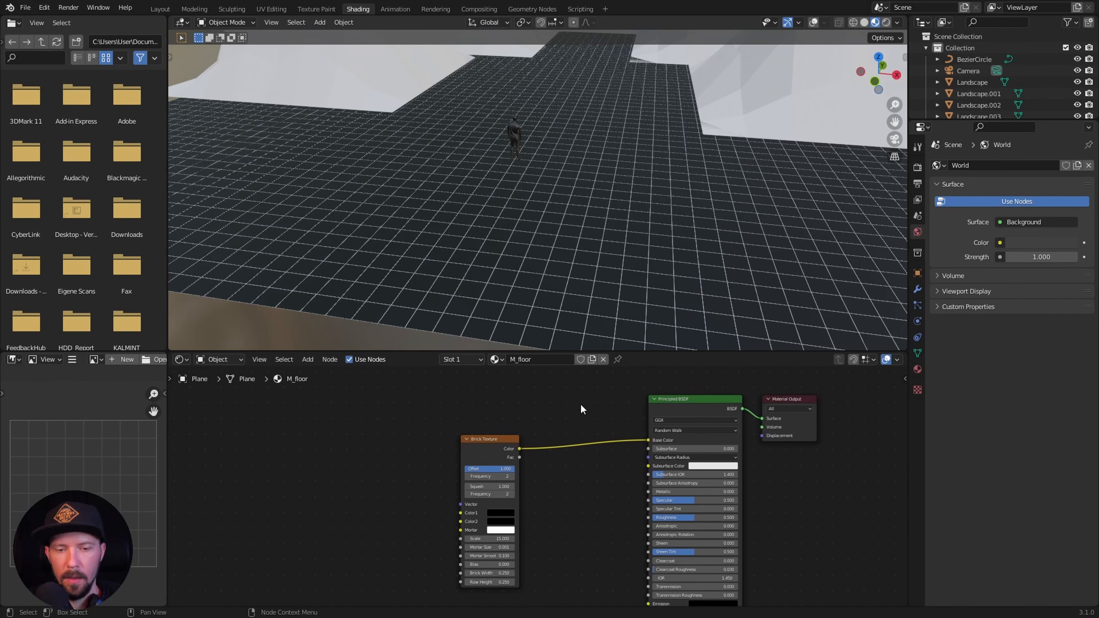
pyautogui.hotkey('shift', 'a')
pyautogui.click(576, 406)
pyautogui.write('mix')
pyautogui.click(601, 427)
pyautogui.click(588, 425)
# Add a ColorRamp and a Gradient Texture node, and connect the gradient's Color to the ramp's Fac
pyautogui.hotkey('shift', 'a')
pyautogui.write('grad')
pyautogui.click(434, 457)
pyautogui.click(378, 426)
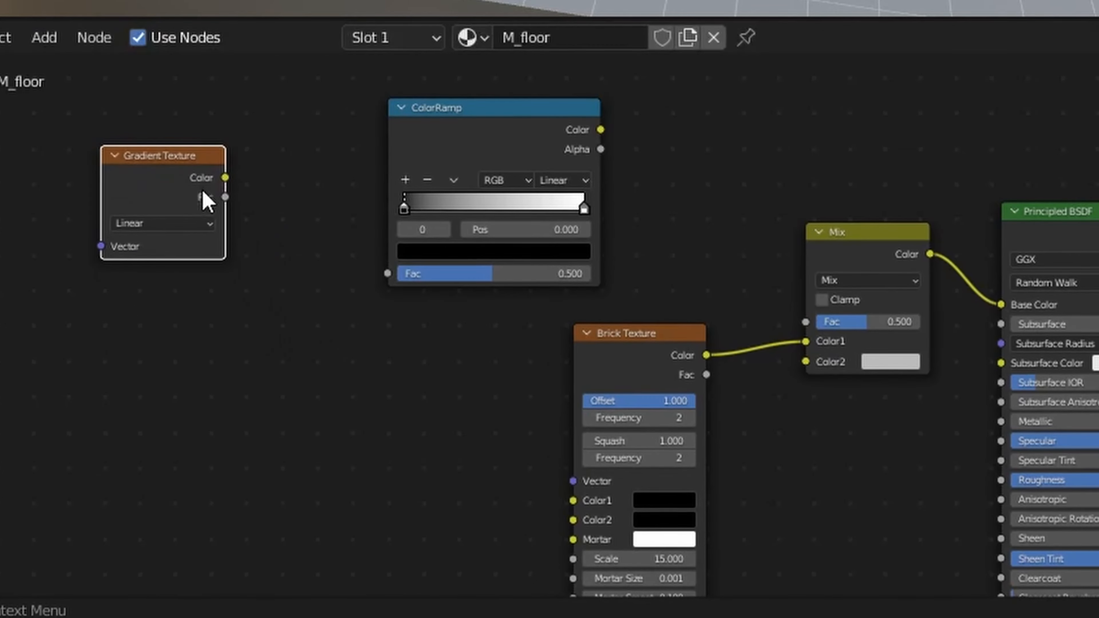
pyautogui.moveTo(386, 421); pyautogui.dragTo(464, 466)
pyautogui.moveTo(160, 156); pyautogui.dragTo(236, 157)
pyautogui.moveTo(328, 476); pyautogui.dragTo(393, 463, button='middle')
# Add Texture Coordinate and Mapping nodes to the Gradient Texture and feed the Mapping's Vector from the Object output
pyautogui.click(475, 427)
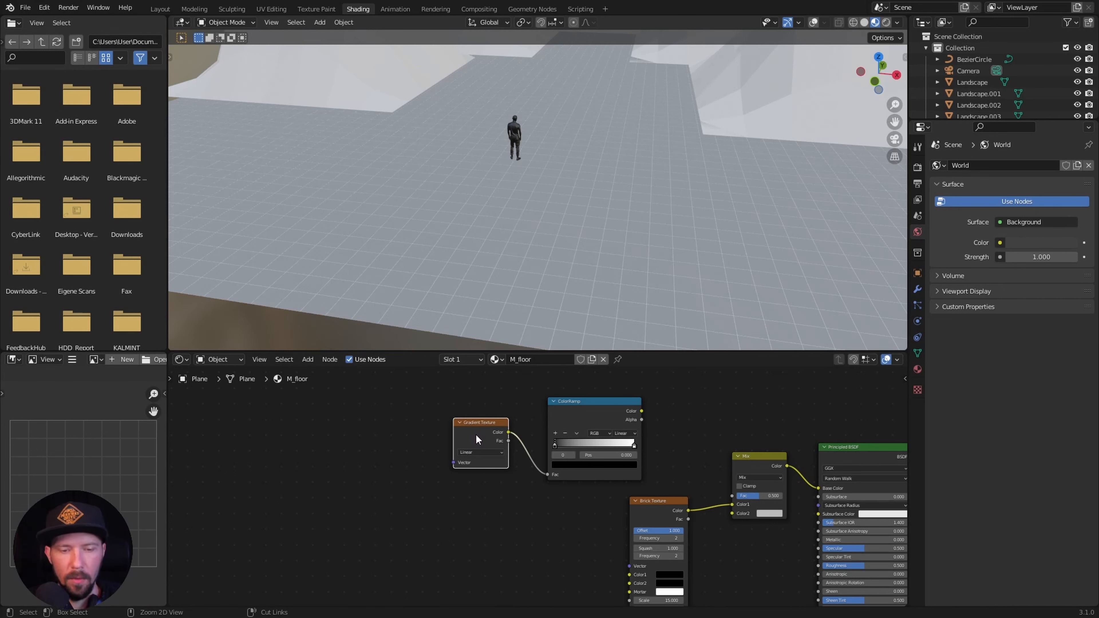
pyautogui.hotkey('ctrl', 't')
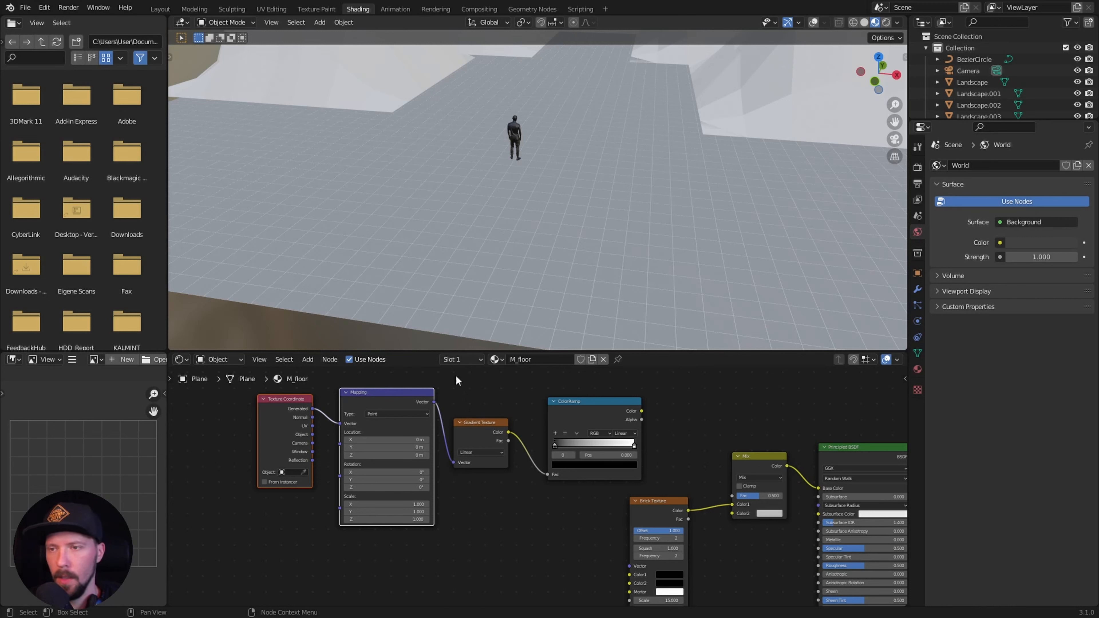
pyautogui.click(44, 7)
pyautogui.click(71, 171)
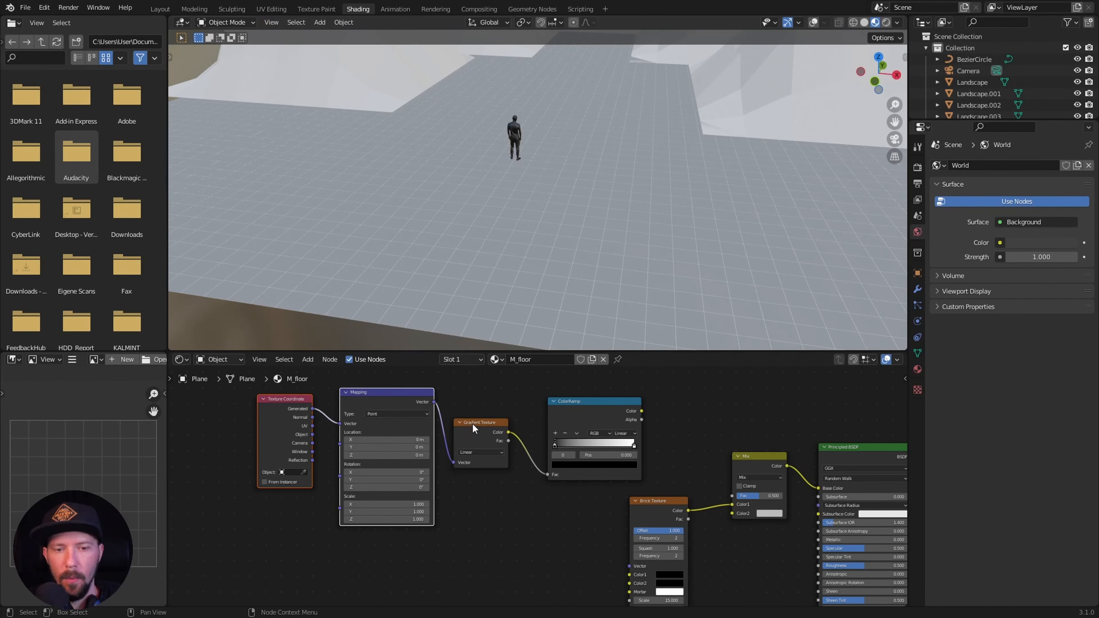
pyautogui.click(486, 422)
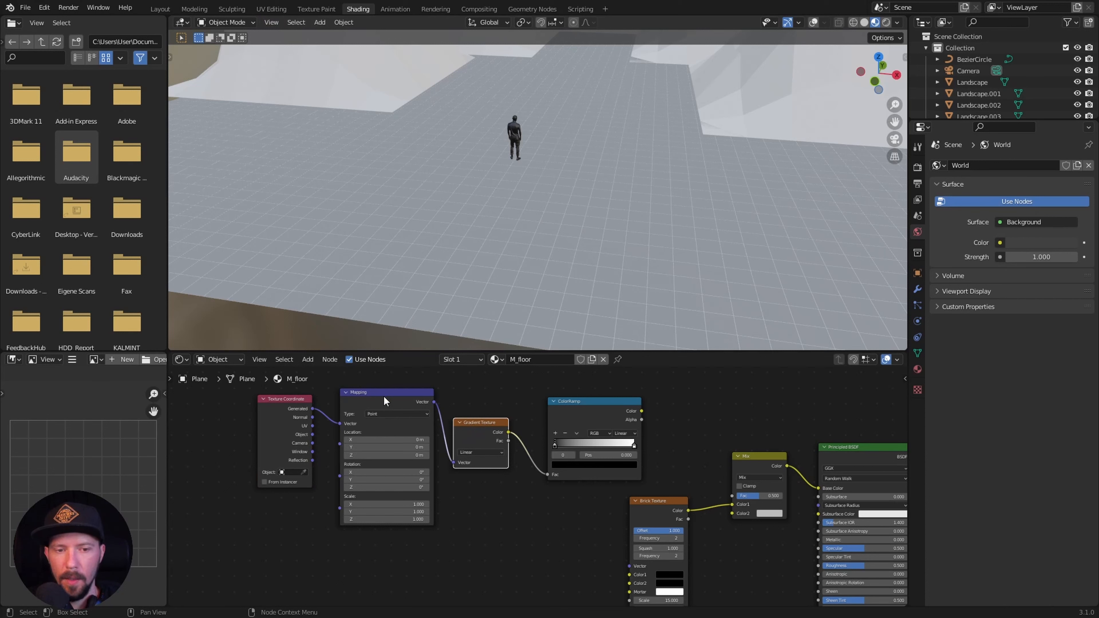
pyautogui.scroll(3, 442, 483)
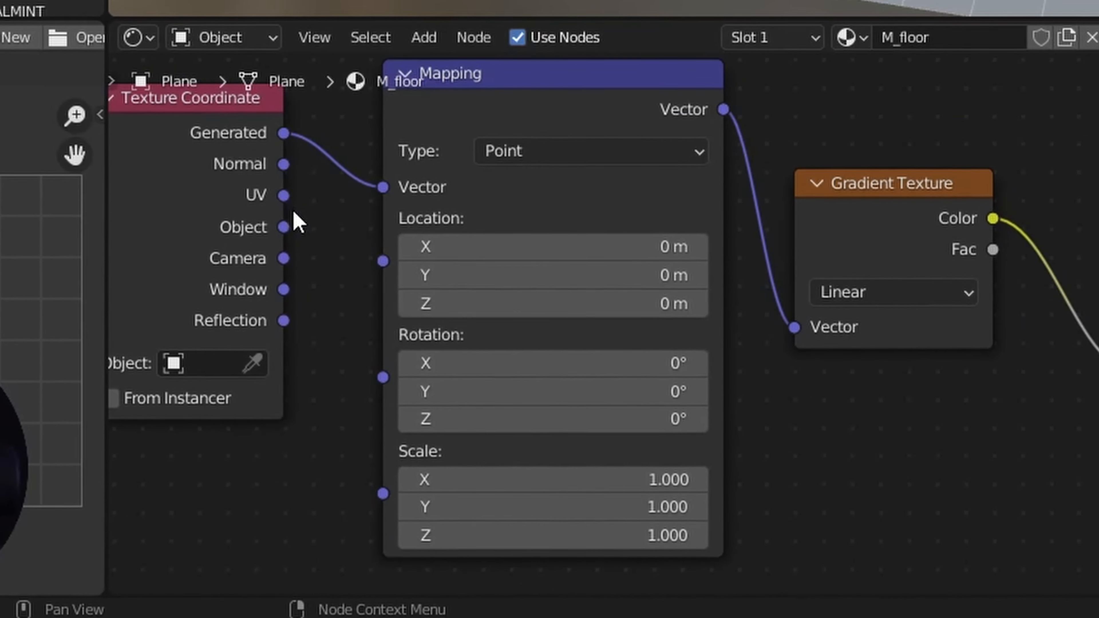
pyautogui.moveTo(283, 229); pyautogui.dragTo(381, 188)
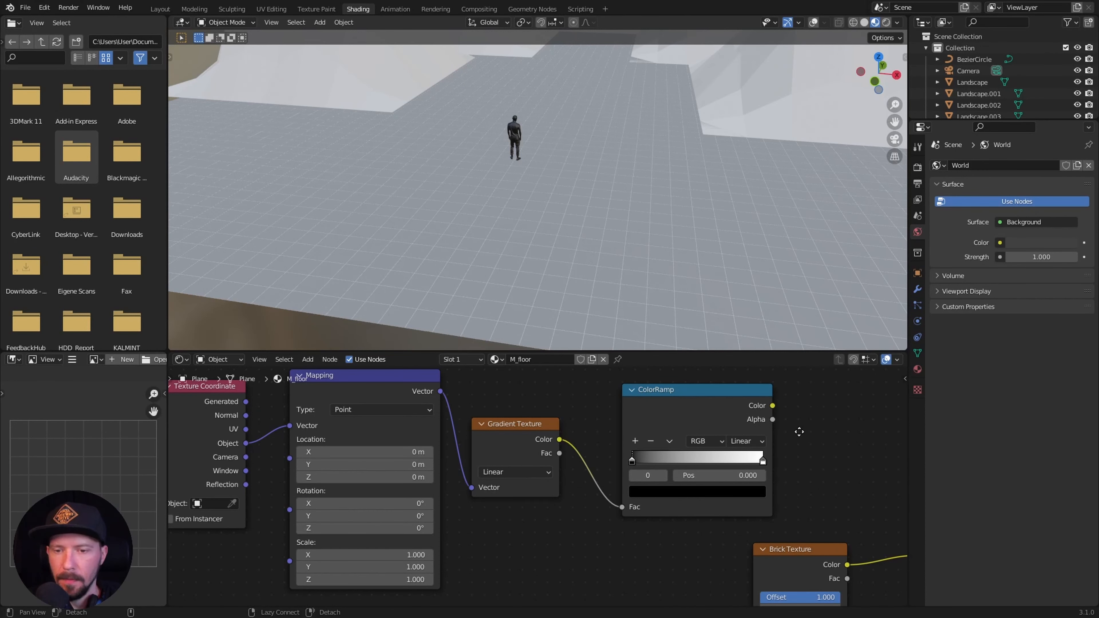
# Connect the ColorRamp's Color to the Mix node's Color2 and set its blend mode to Multiply
pyautogui.moveTo(795, 430); pyautogui.dragTo(506, 445, button='middle')
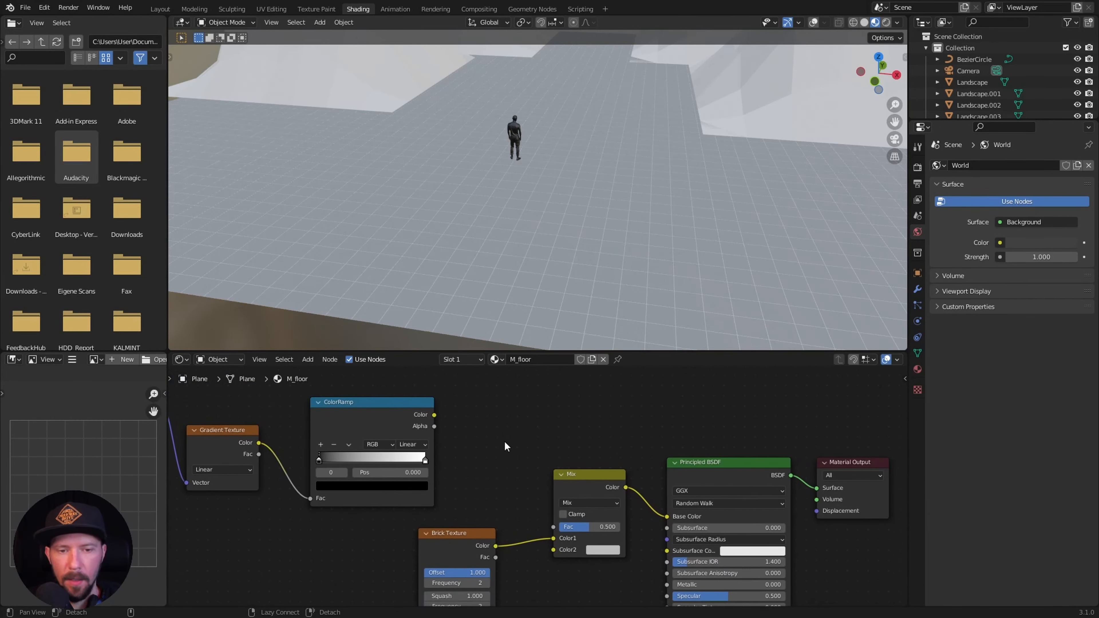
pyautogui.moveTo(436, 418); pyautogui.dragTo(550, 549)
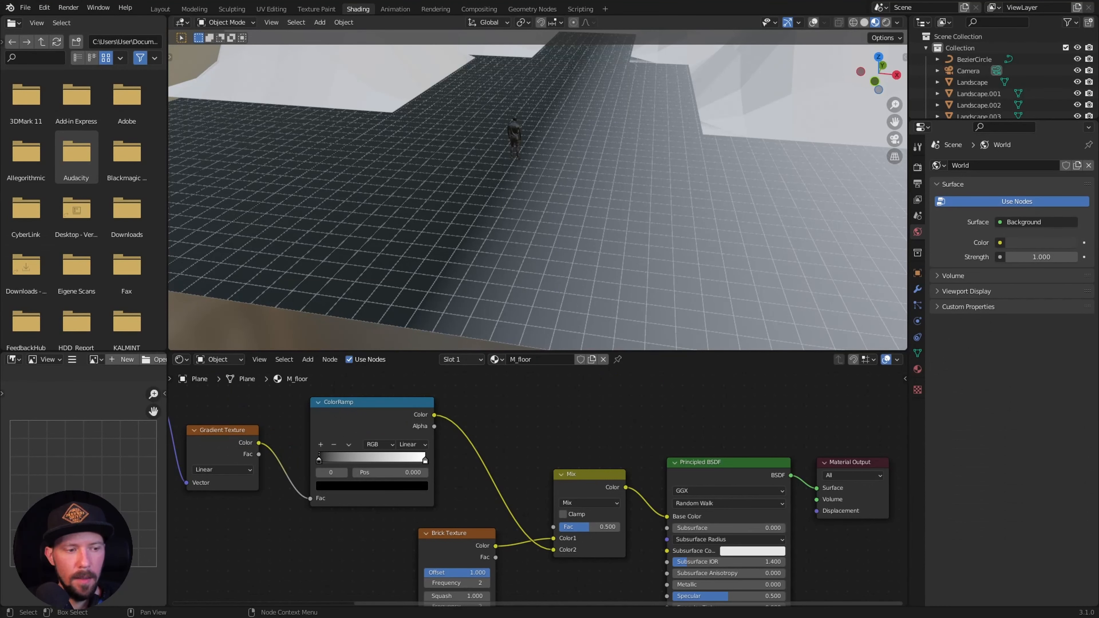
pyautogui.click(602, 503)
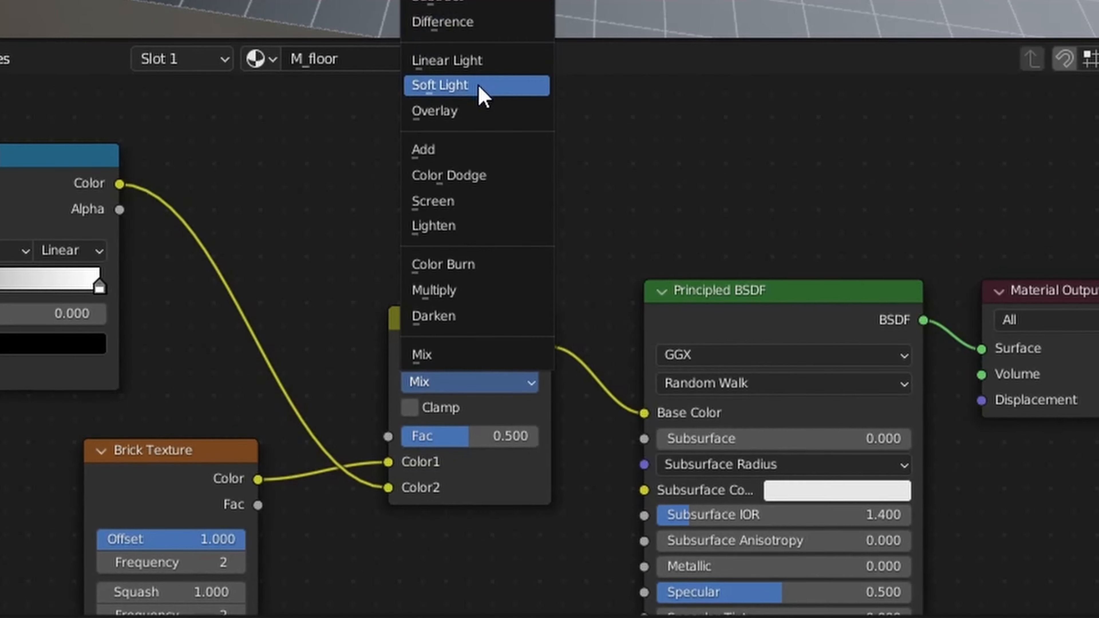
pyautogui.click(594, 462)
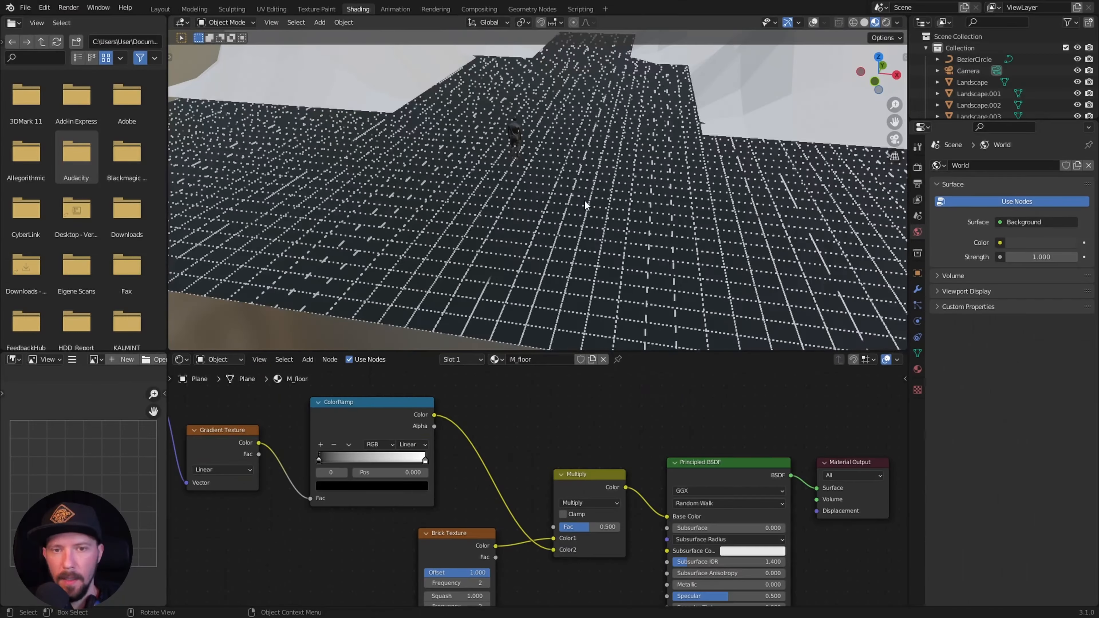
pyautogui.scroll(-5, 592, 227)
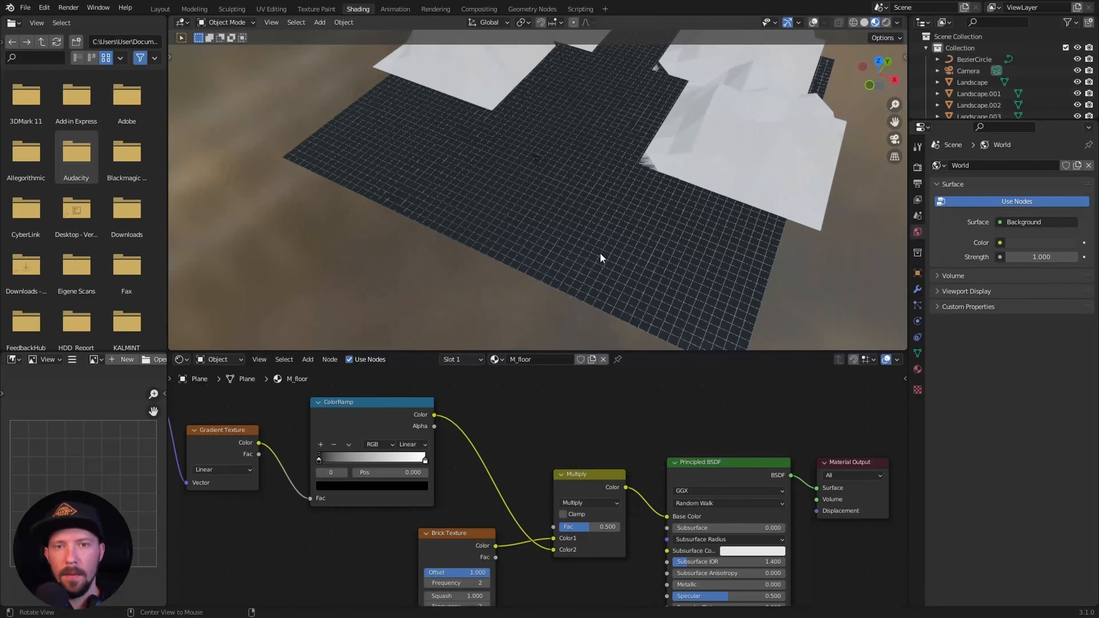
# Raise the Multiply node's Fac to 1.000 in the M_floor material
pyautogui.scroll(8, 692, 182)
pyautogui.scroll(-5, 640, 216)
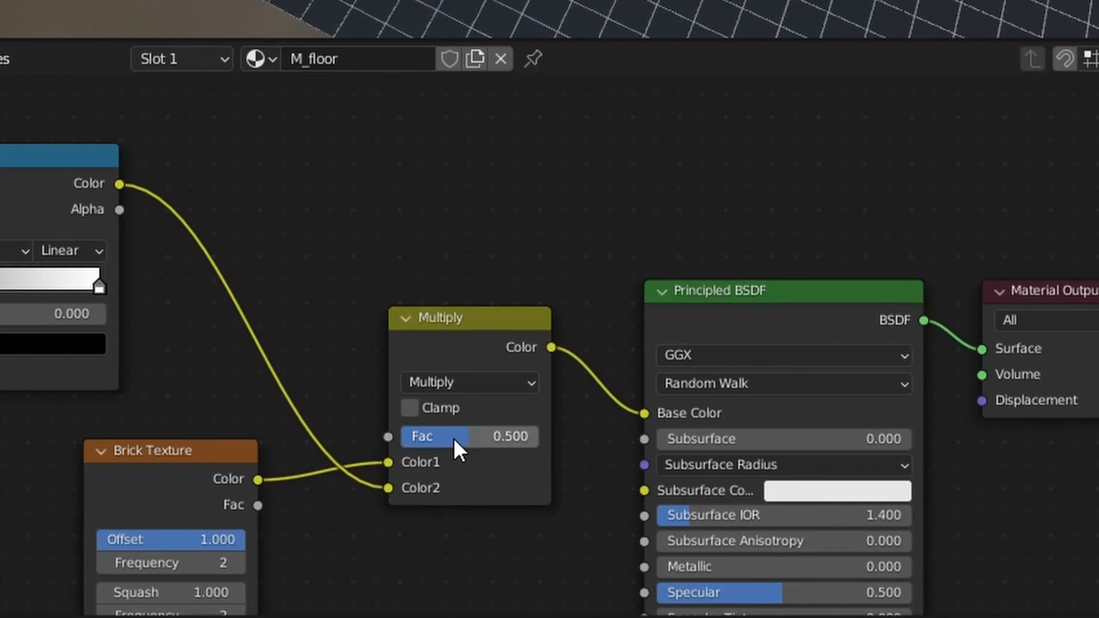
pyautogui.moveTo(584, 527); pyautogui.dragTo(684, 519)
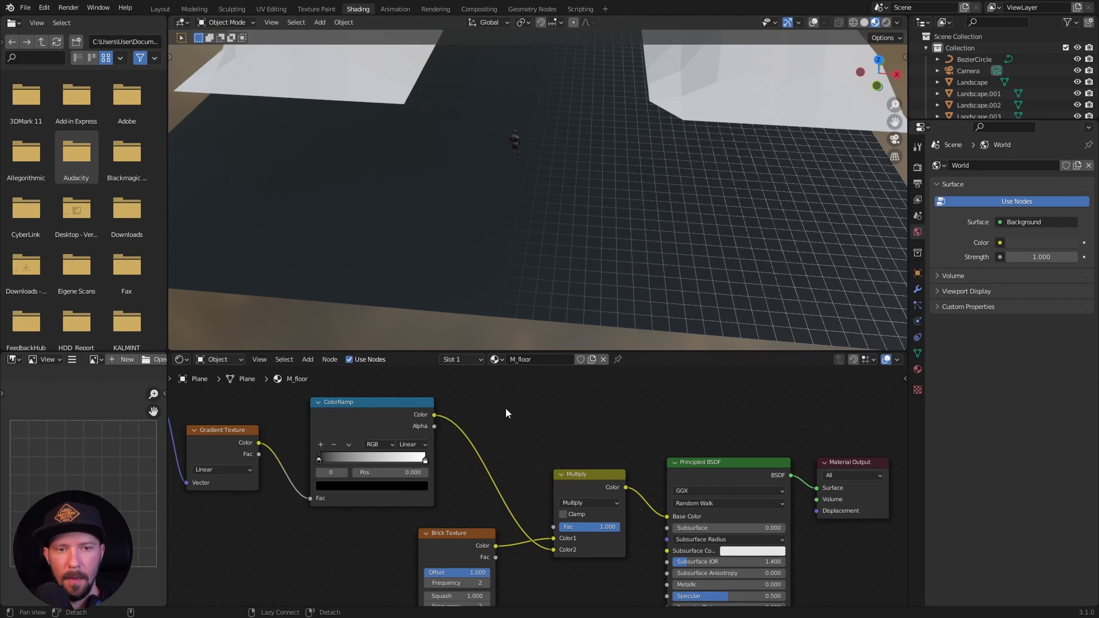
# Set the Z rotation of the gradient's Mapping node to 90° so the gradient runs along the floor's depth
pyautogui.moveTo(507, 413); pyautogui.dragTo(633, 425, button='middle')
pyautogui.keyDown('alt'); pyautogui.moveTo(350, 554); pyautogui.dragTo(464, 549); pyautogui.keyUp('alt')
pyautogui.keyDown('ctrl'); pyautogui.keyDown('alt'); pyautogui.moveTo(614, 220); pyautogui.dragTo(615, 239); pyautogui.keyUp('alt'); pyautogui.keyUp('ctrl')
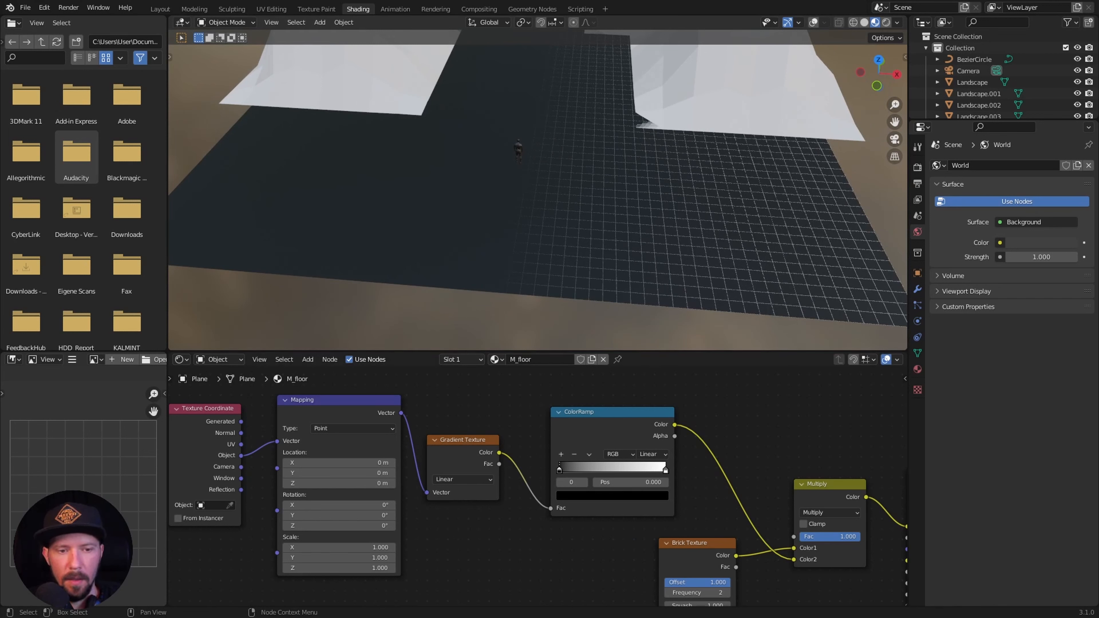
pyautogui.click(375, 524)
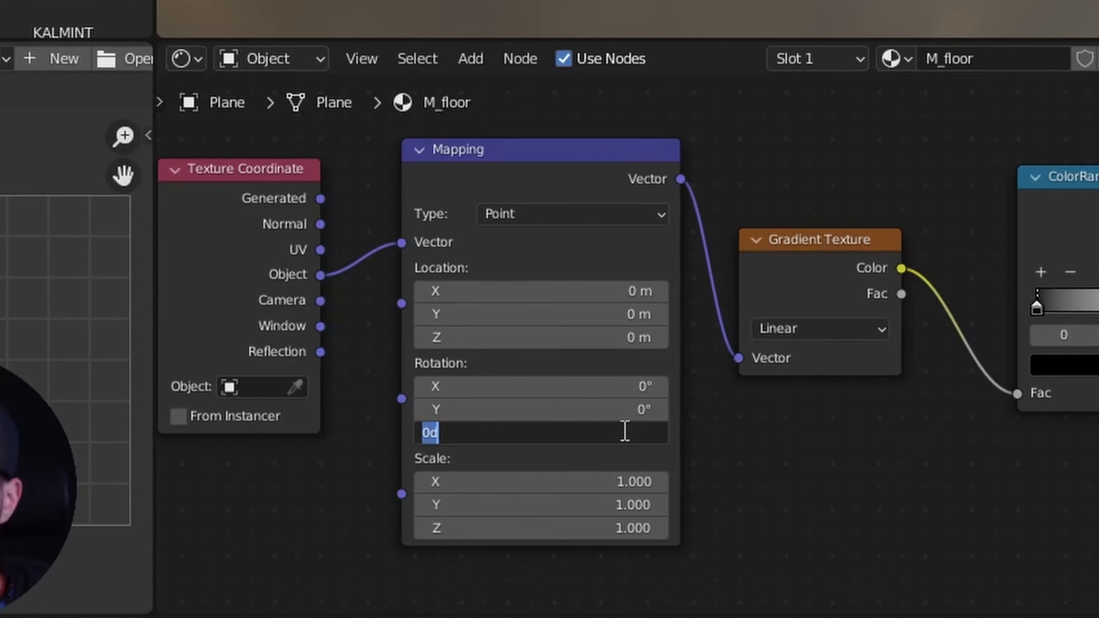
pyautogui.write('90')
pyautogui.press('Return')
pyautogui.moveTo(677, 198); pyautogui.dragTo(652, 233, button='middle')
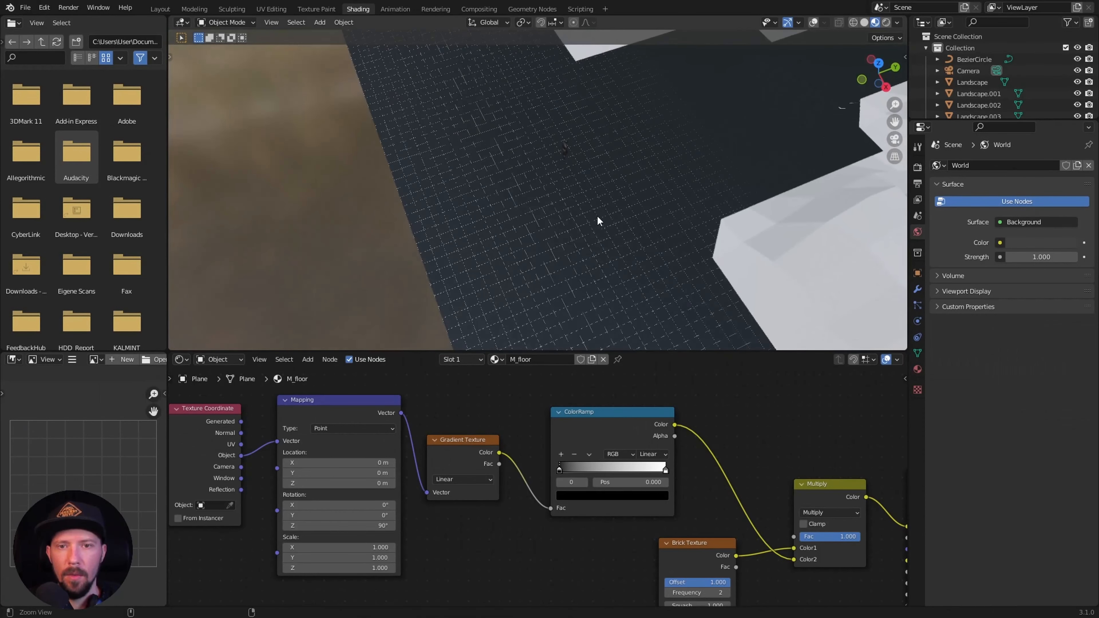
pyautogui.moveTo(733, 180); pyautogui.dragTo(699, 176, button='middle')
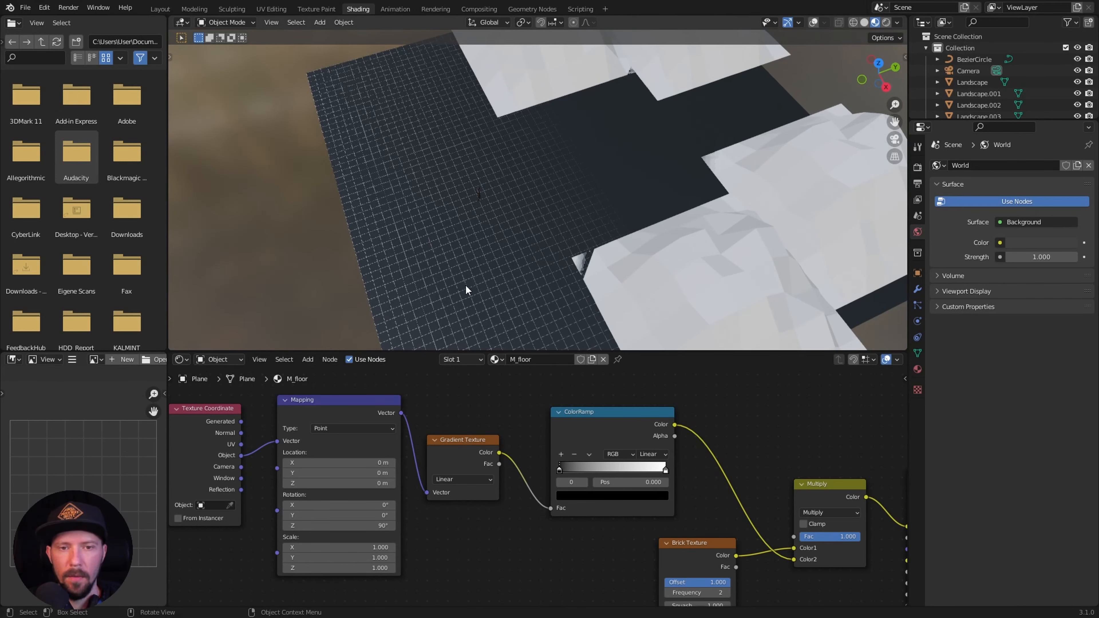
pyautogui.moveTo(465, 284); pyautogui.dragTo(495, 289, button='middle')
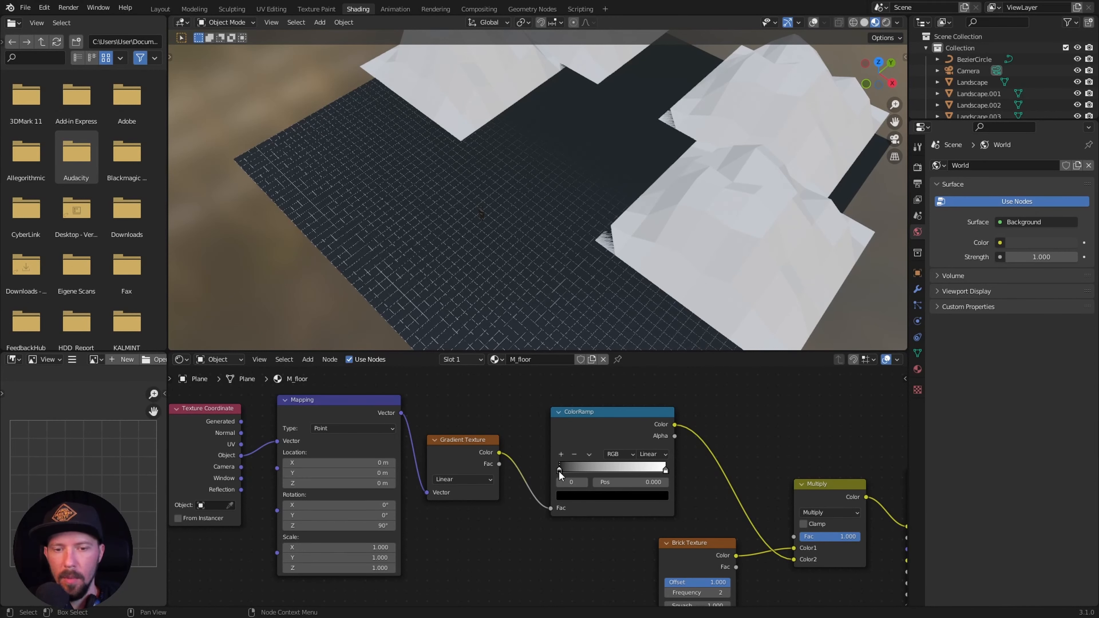
# Change the ColorRamp's black stop to blue with hex value 007BFF
pyautogui.click(579, 494)
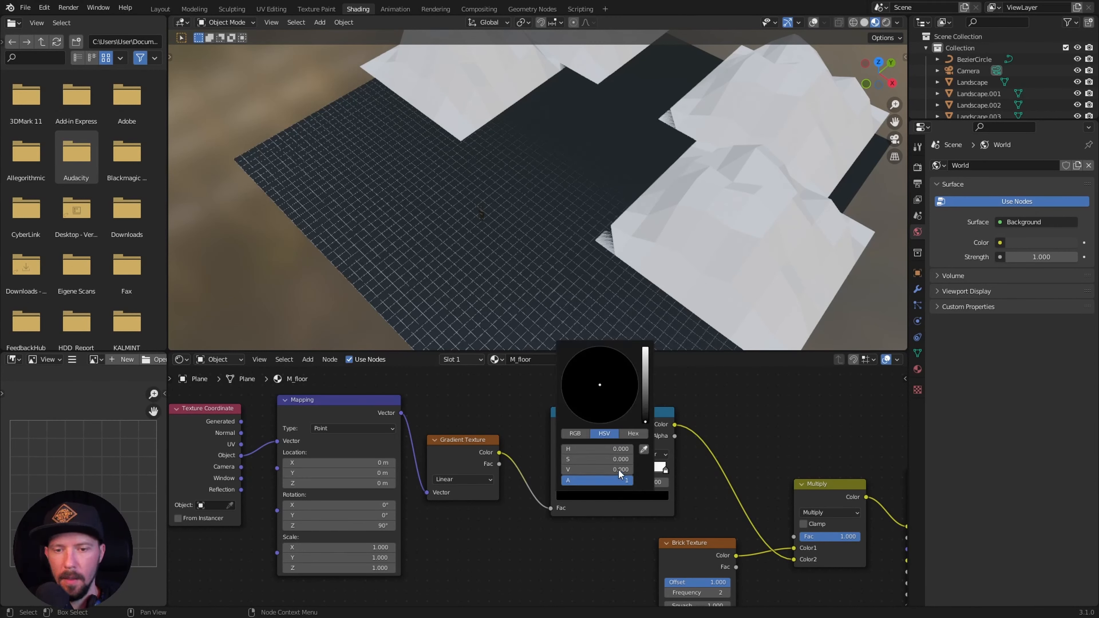
pyautogui.click(632, 434)
pyautogui.click(567, 449)
pyautogui.write('007BFF')
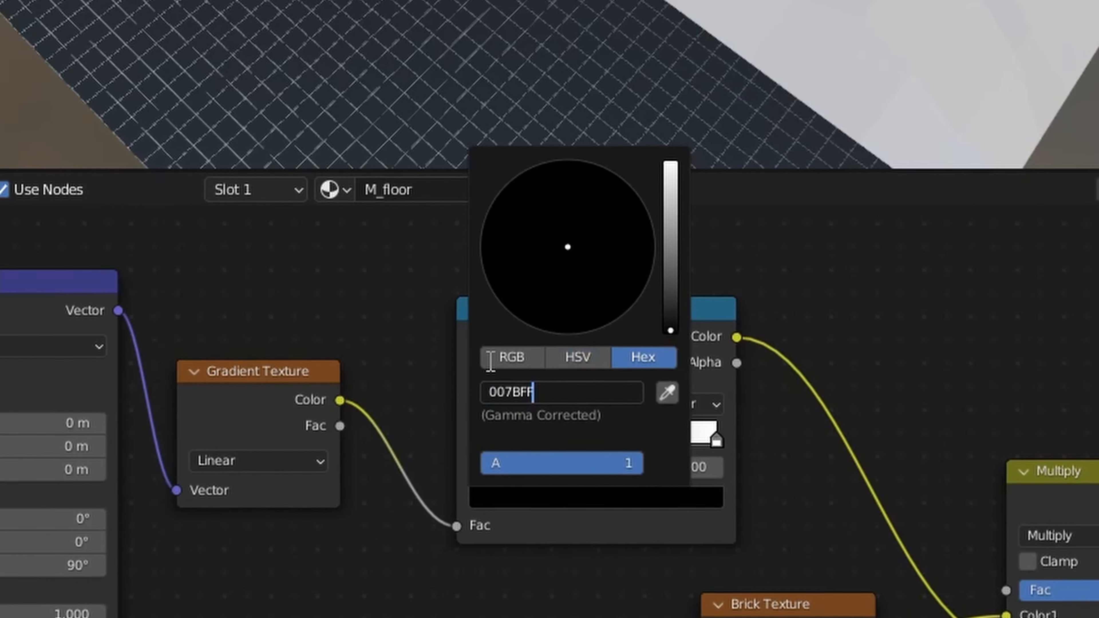
pyautogui.press('Return')
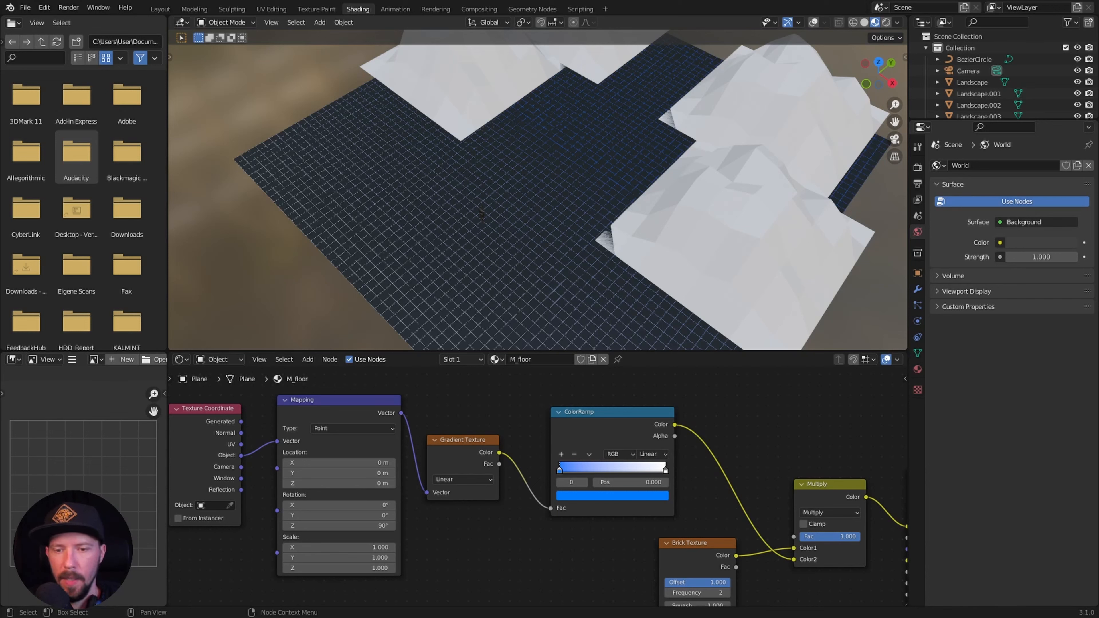
# Change the ColorRamp's white end stop to pink with hex value FF0095
pyautogui.click(666, 471)
pyautogui.click(655, 496)
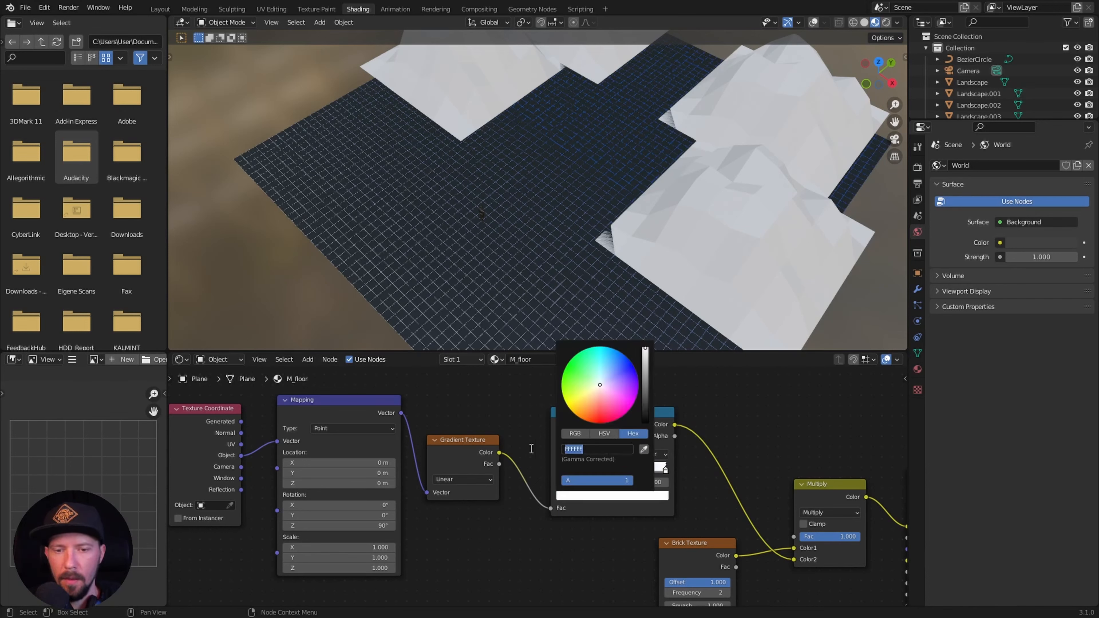
pyautogui.click(568, 449)
pyautogui.write('FF0095')
pyautogui.press('Return')
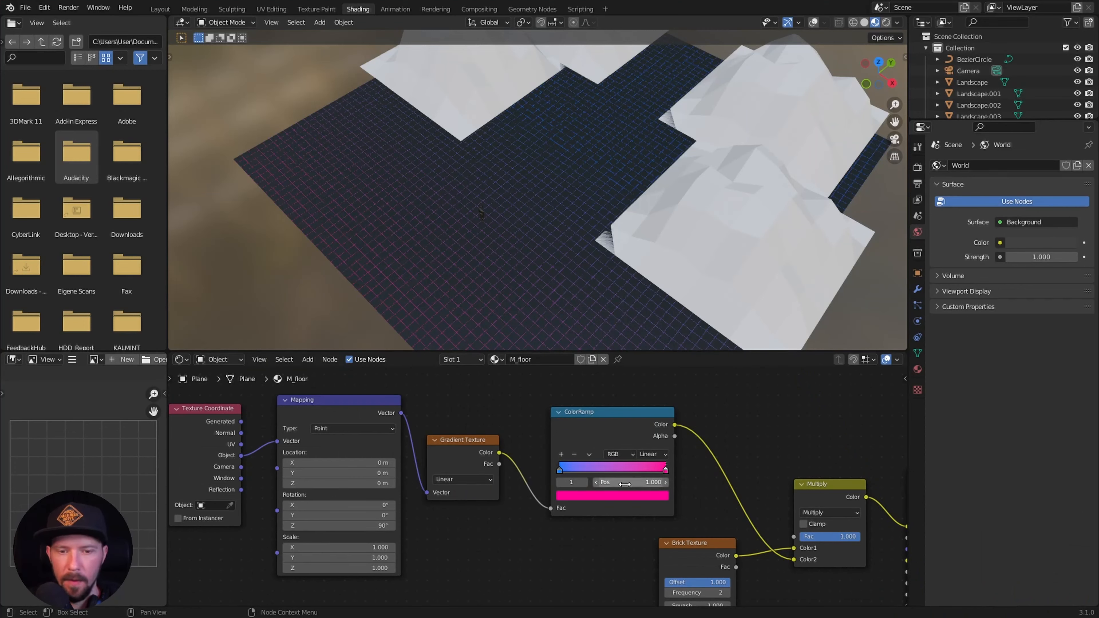
# Move the ColorRamp's blue stop to about position 0.673, shifting the blue-to-pink transition toward the pink end
pyautogui.moveTo(570, 299)
pyautogui.mouseDown(button='middle')
pyautogui.moveTo(557, 299)
pyautogui.moveTo(581, 286)
pyautogui.moveTo(578, 319)
pyautogui.mouseUp(button='middle')
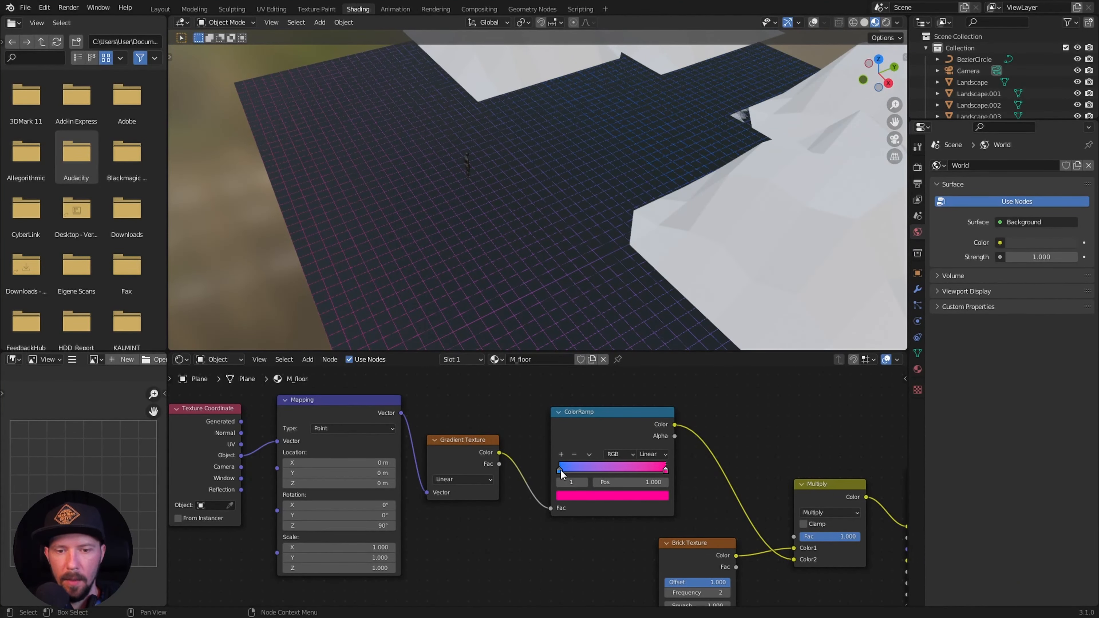
pyautogui.moveTo(561, 469); pyautogui.dragTo(632, 468)
pyautogui.moveTo(580, 279); pyautogui.dragTo(540, 299, button='middle')
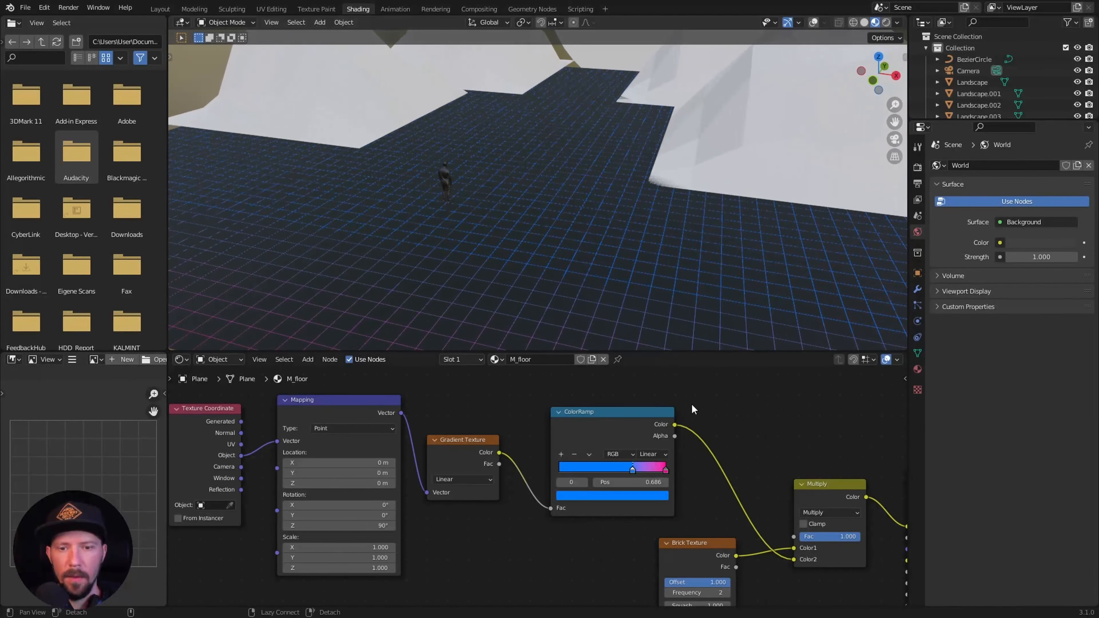
pyautogui.moveTo(634, 468); pyautogui.dragTo(632, 468)
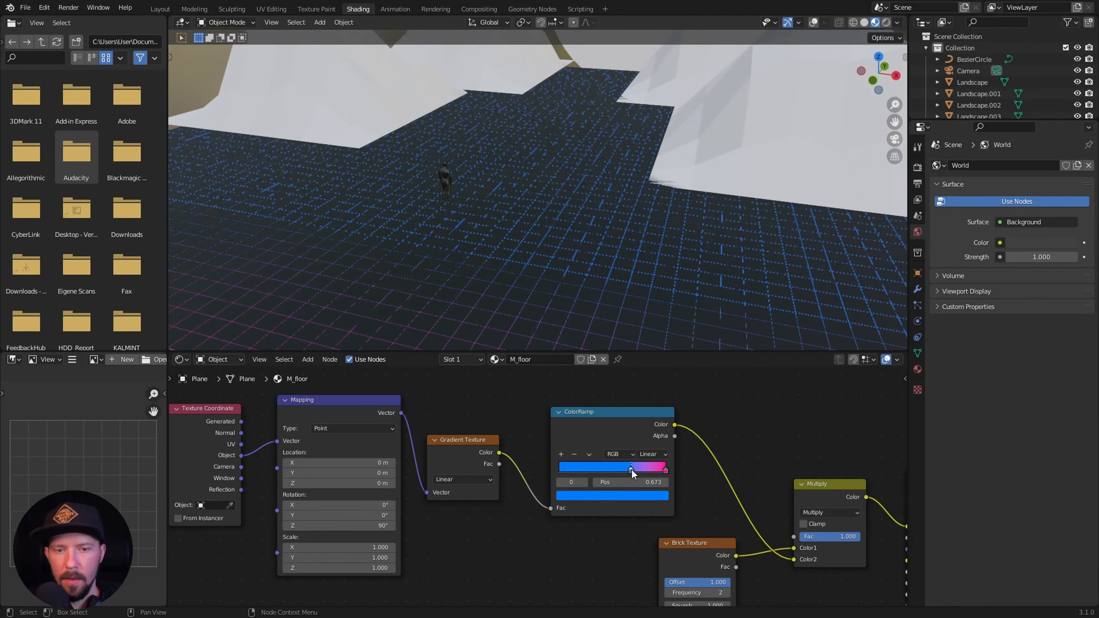
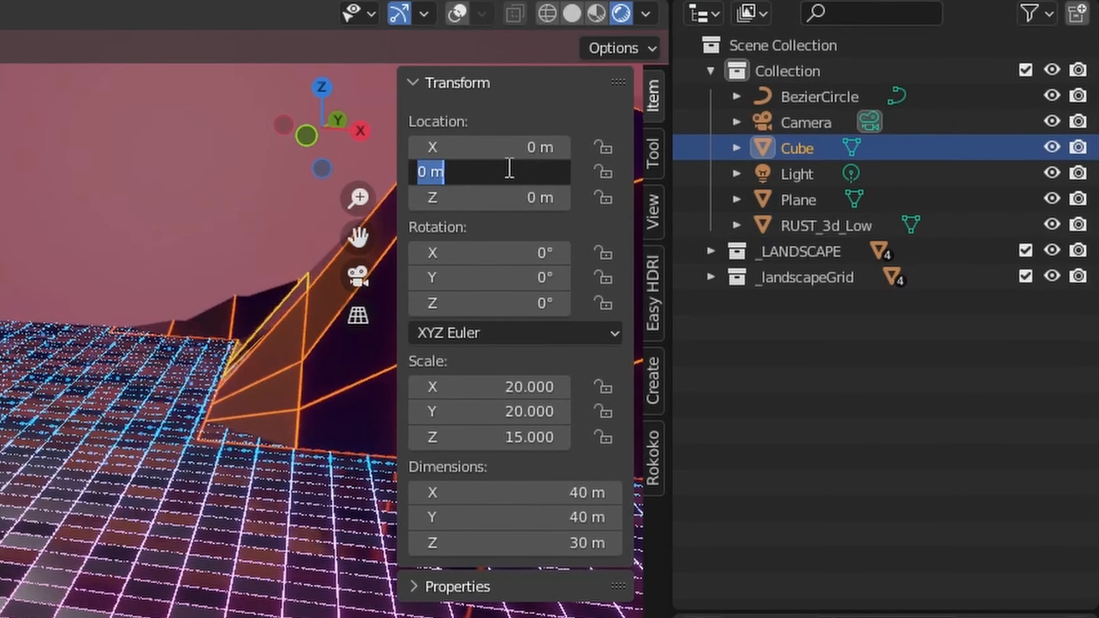
# Set the large cube's Y location to 30 m
pyautogui.write('30')
pyautogui.press('Return')
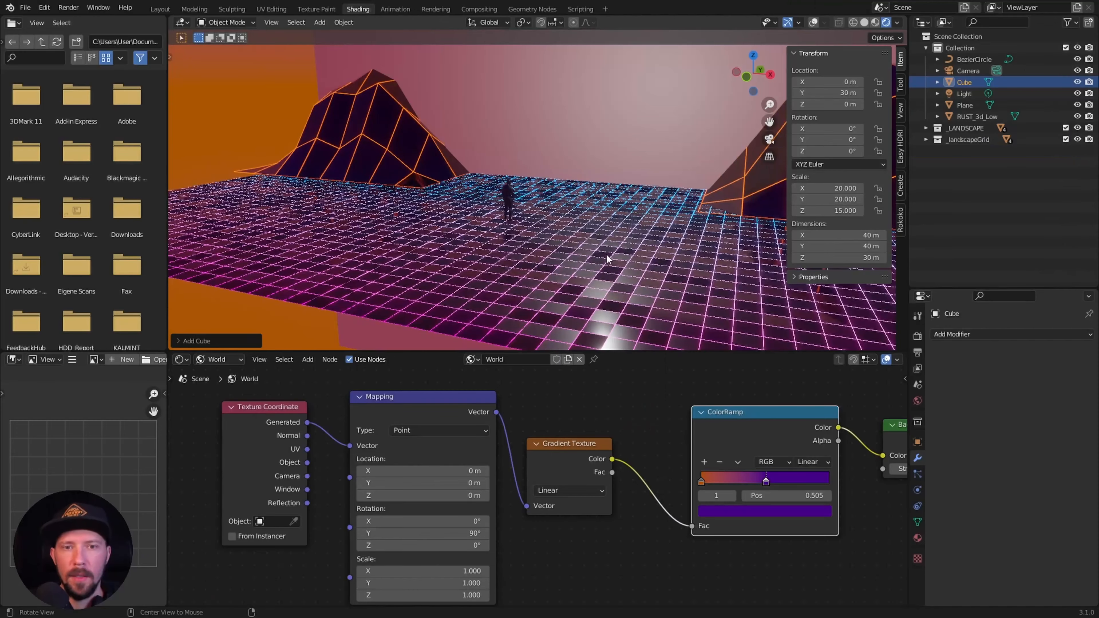
pyautogui.moveTo(592, 234); pyautogui.dragTo(621, 204, button='middle')
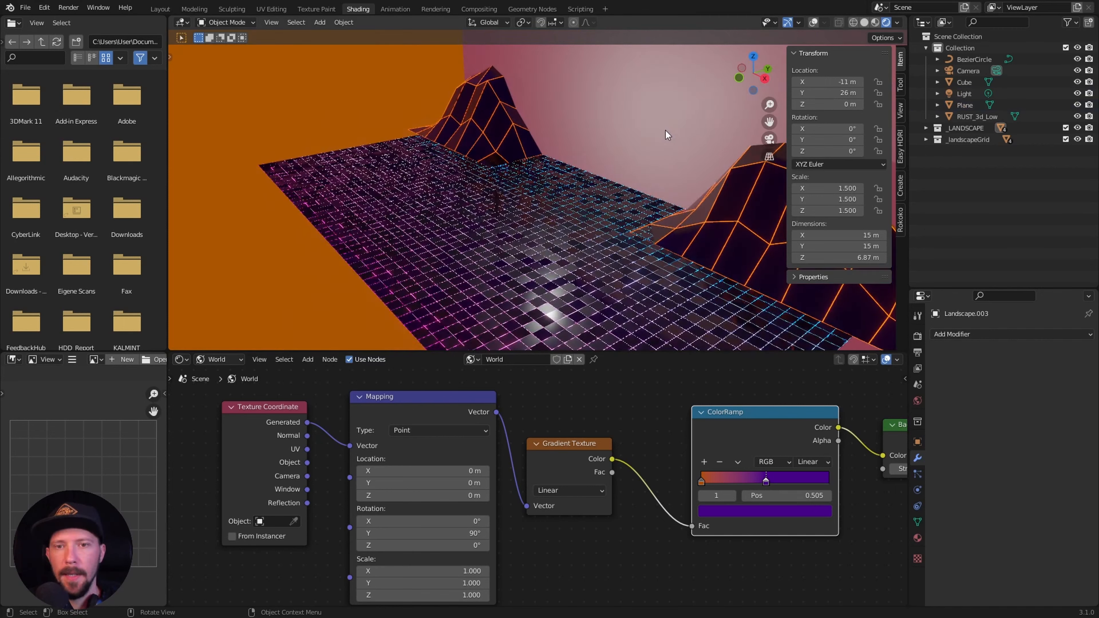
# Select the large cube behind the scene and rename it to fog
pyautogui.click(655, 152)
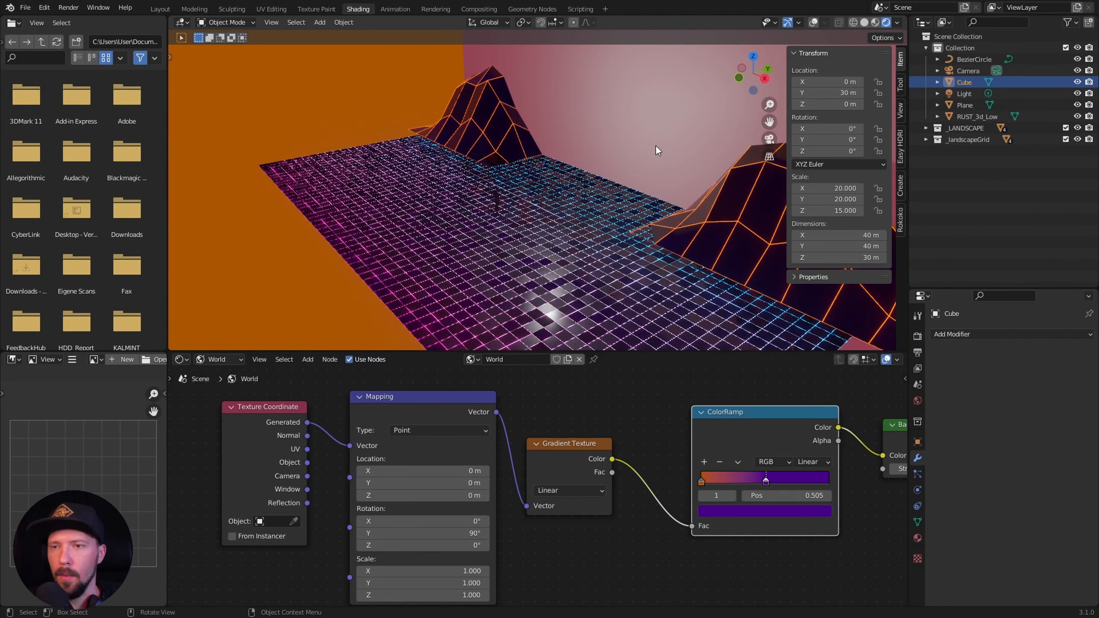
pyautogui.doubleClick(963, 82)
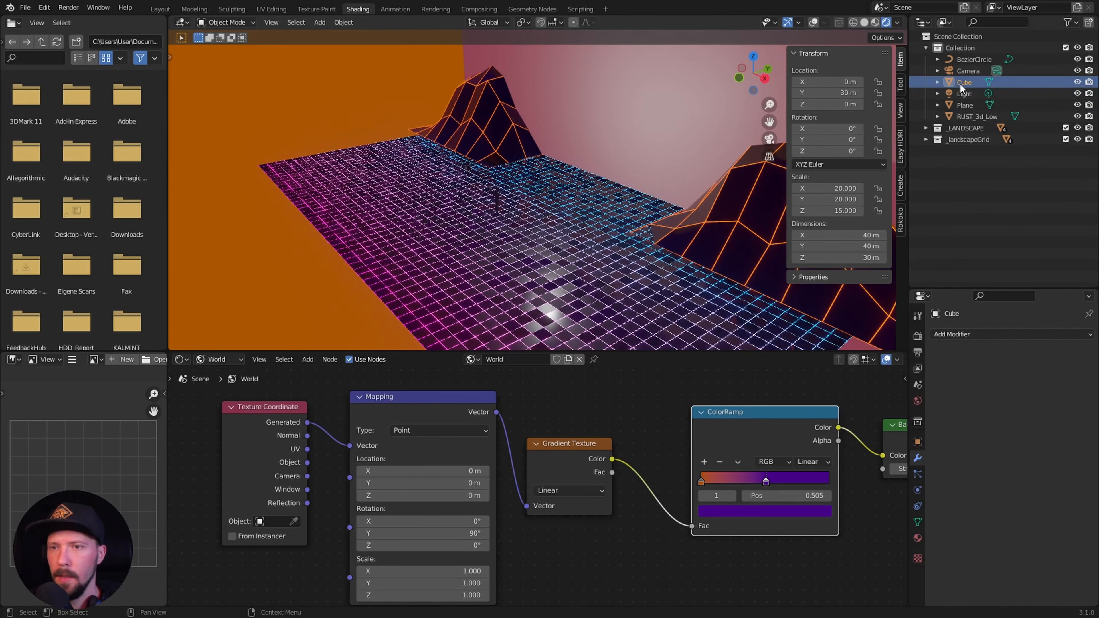
pyautogui.press('BackSpace')
pyautogui.write('fog')
pyautogui.press('Return')
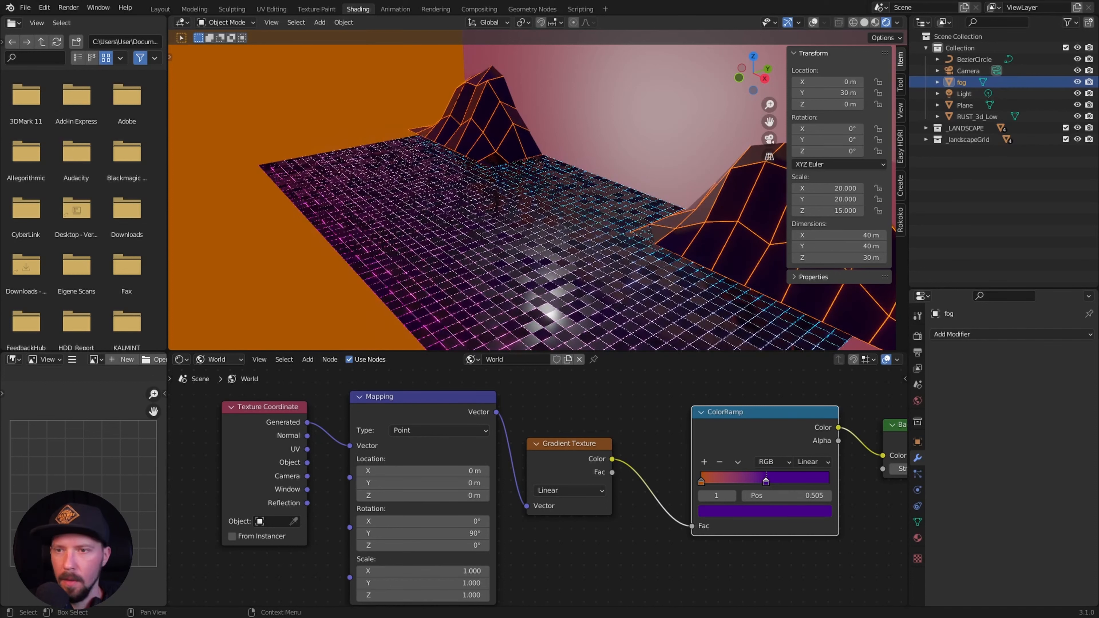
# Switch the shader nodes from World to Object and create a new material named M_fog for the fog cube
pyautogui.click(219, 359)
pyautogui.click(229, 375)
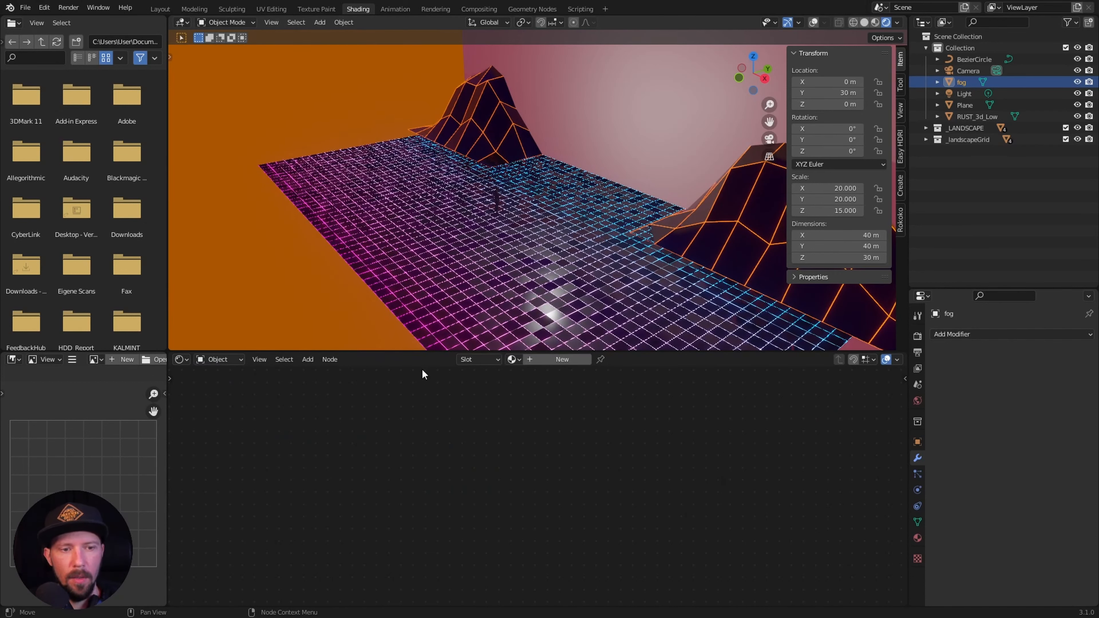
pyautogui.click(548, 360)
pyautogui.doubleClick(563, 361)
pyautogui.write('M')
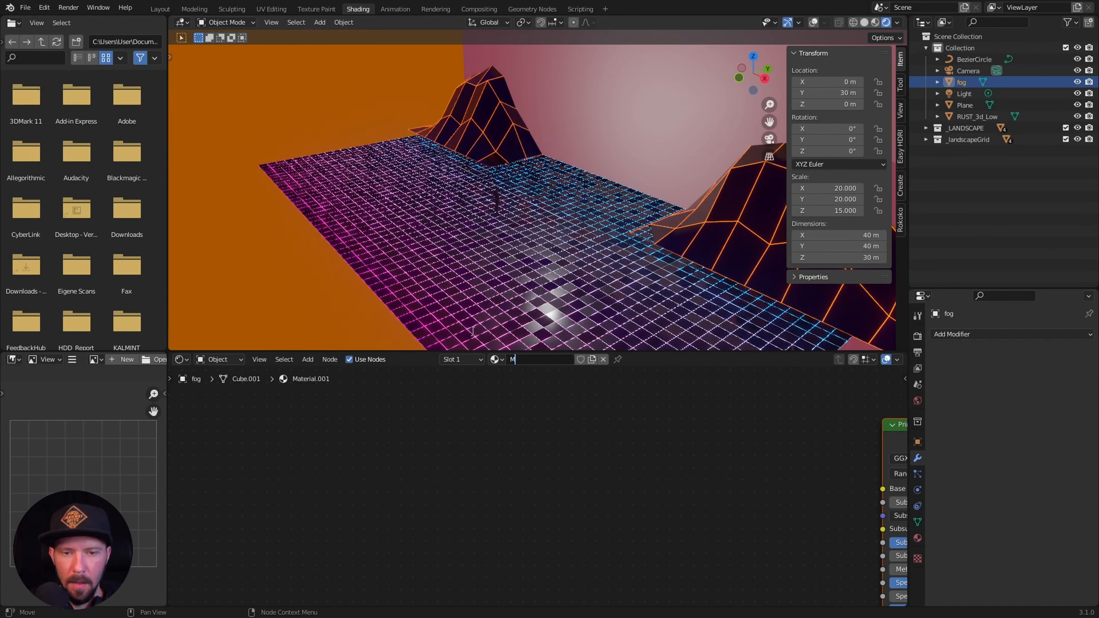
pyautogui.write('_fog')
pyautogui.press('Return')
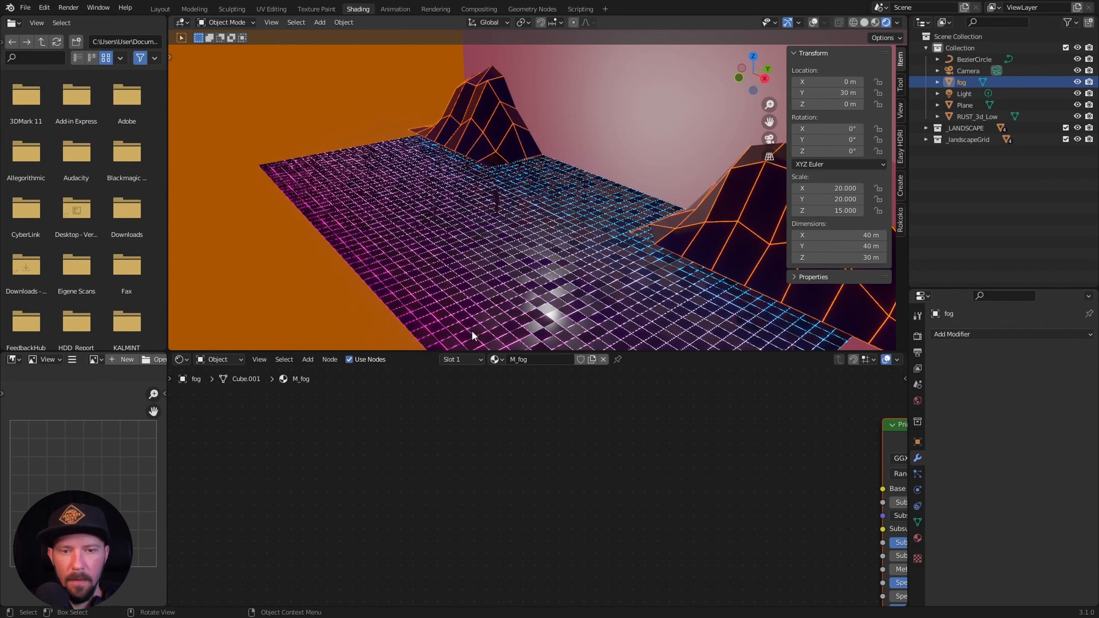
# Delete the Principled BSDF node from M_fog, keeping only the Material Output
pyautogui.press('Home')
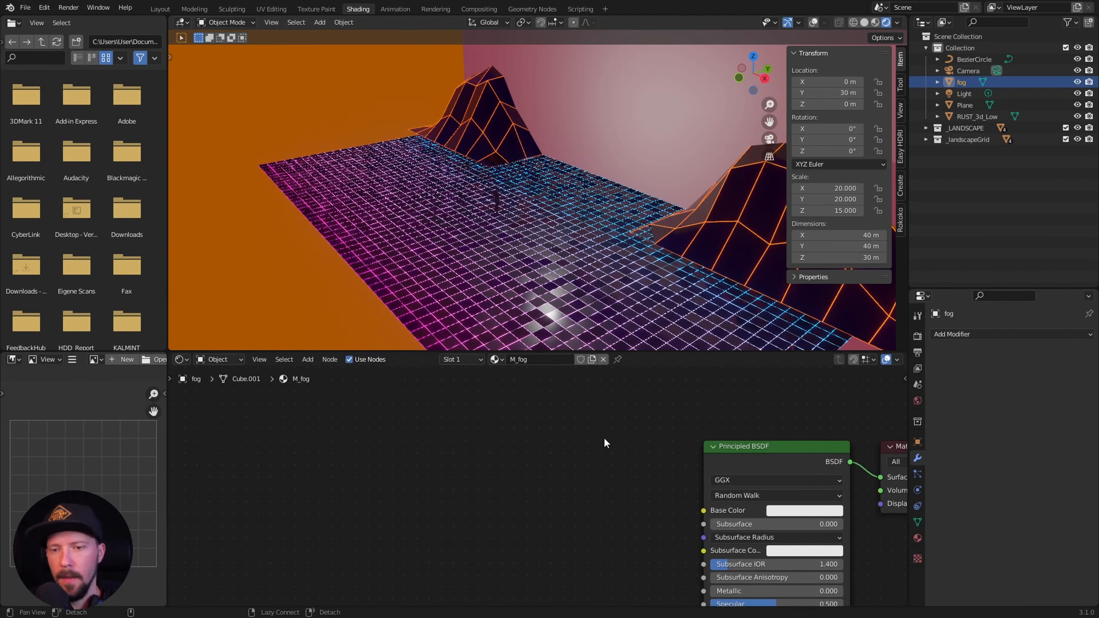
pyautogui.click(678, 390)
pyautogui.press('x')
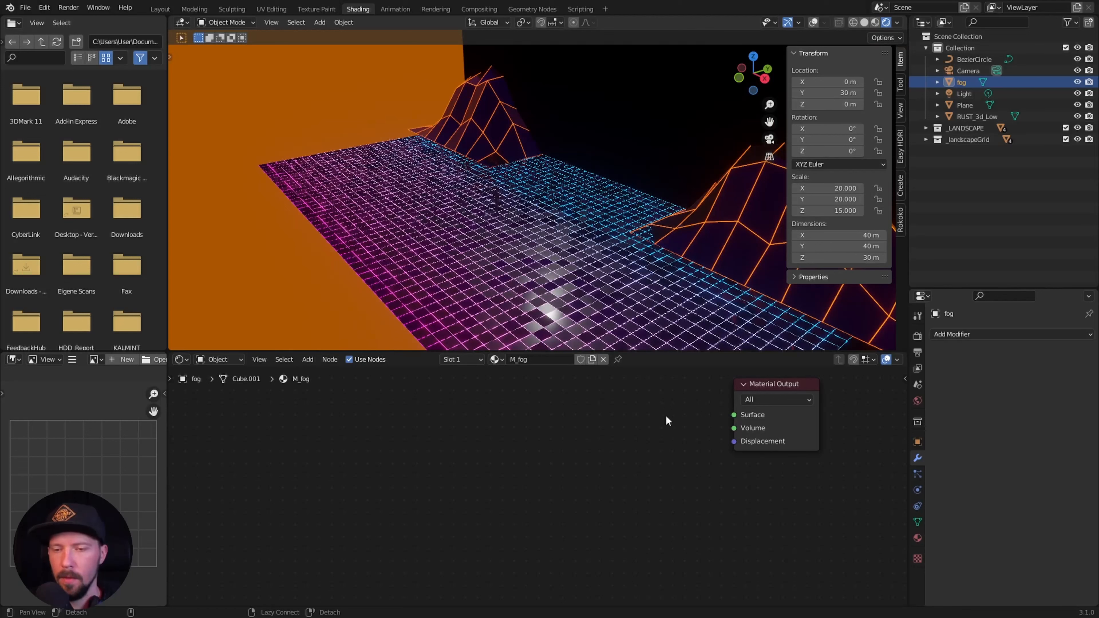
pyautogui.moveTo(710, 413); pyautogui.dragTo(570, 436, button='middle')
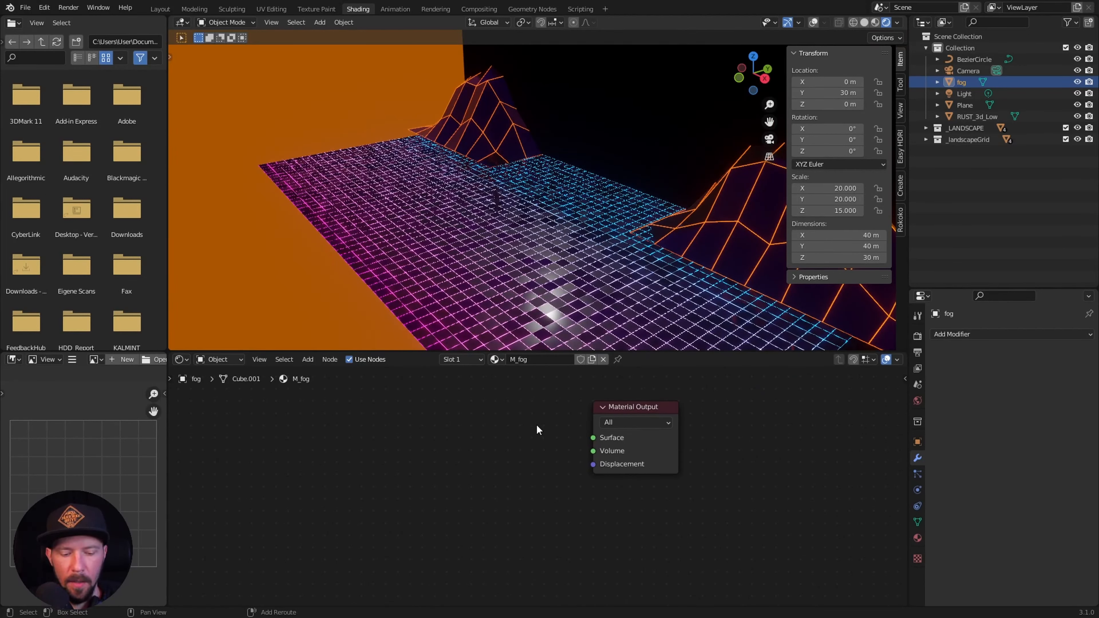
# Add a Volume Scatter node and connect its Volume output to the Material Output's Volume input
pyautogui.hotkey('shift', 'a')
pyautogui.click(351, 333)
pyautogui.write('volu')
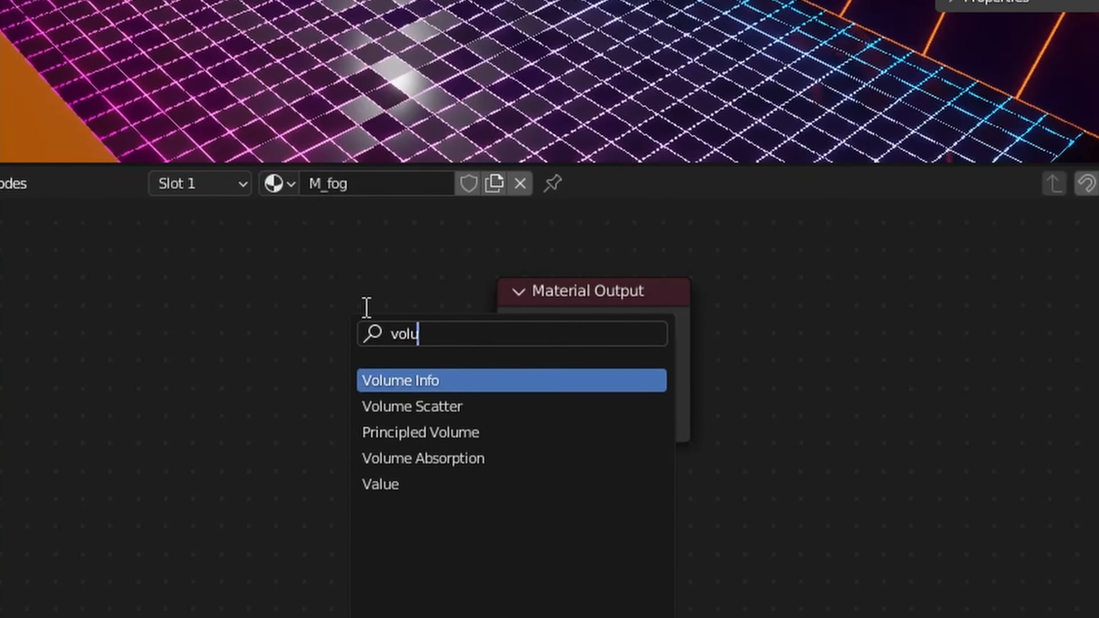
pyautogui.press('Down')
pyautogui.press('Return')
pyautogui.click(363, 319)
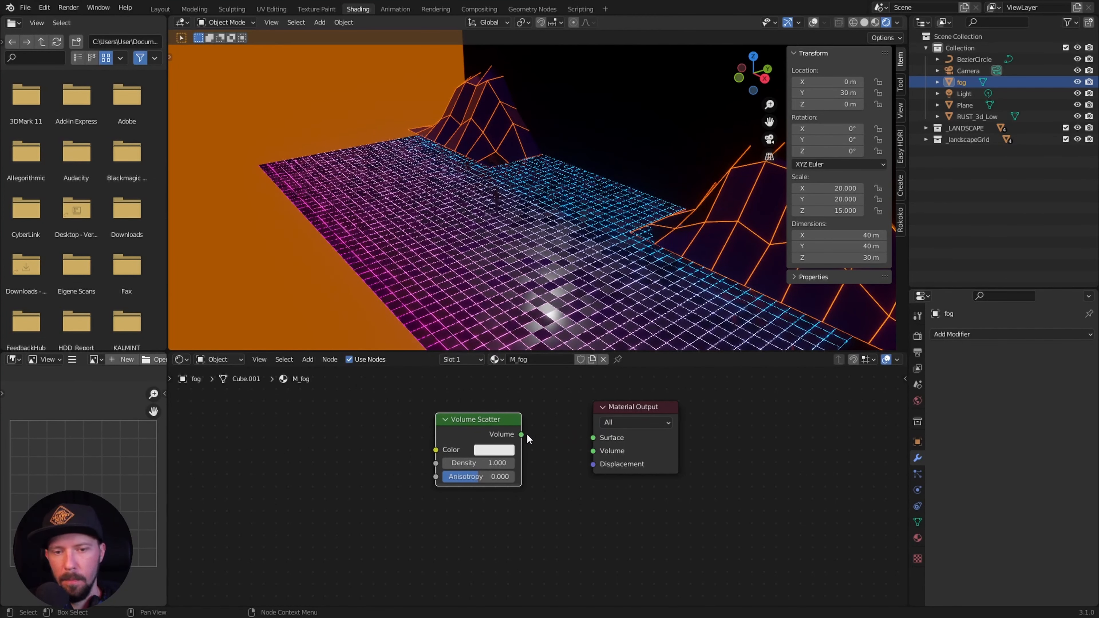
pyautogui.moveTo(522, 434); pyautogui.dragTo(593, 451)
# Darken the Volume Scatter color to a mid grey, about hex 838383
pyautogui.click(502, 449)
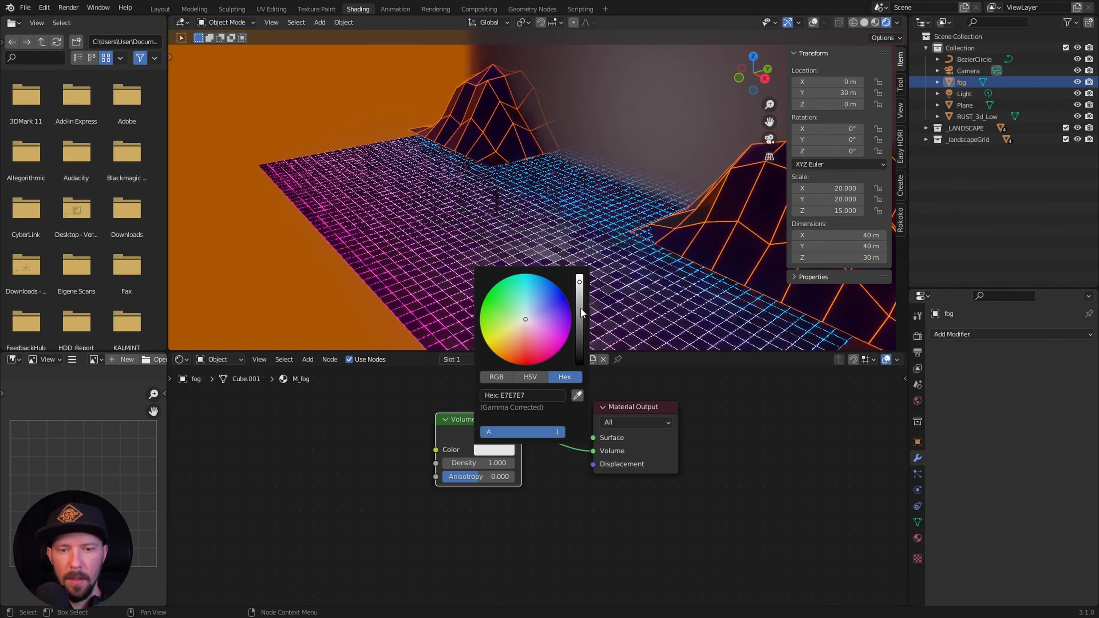
pyautogui.moveTo(580, 308)
pyautogui.mouseDown()
pyautogui.moveTo(582, 296)
pyautogui.moveTo(582, 319)
pyautogui.mouseUp()
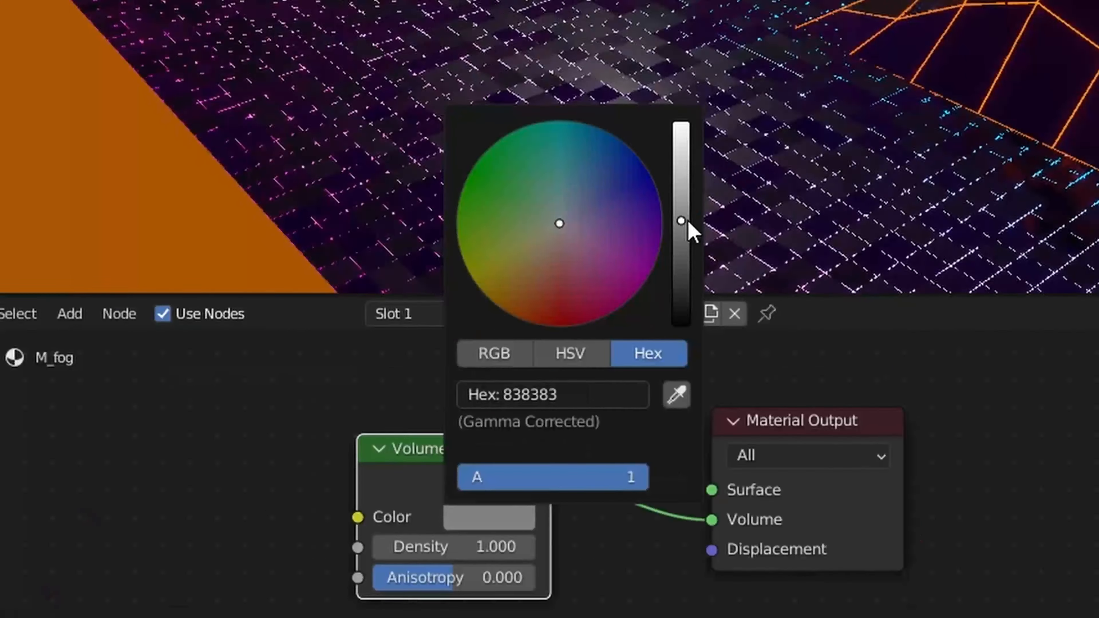
pyautogui.moveTo(688, 221); pyautogui.dragTo(689, 217)
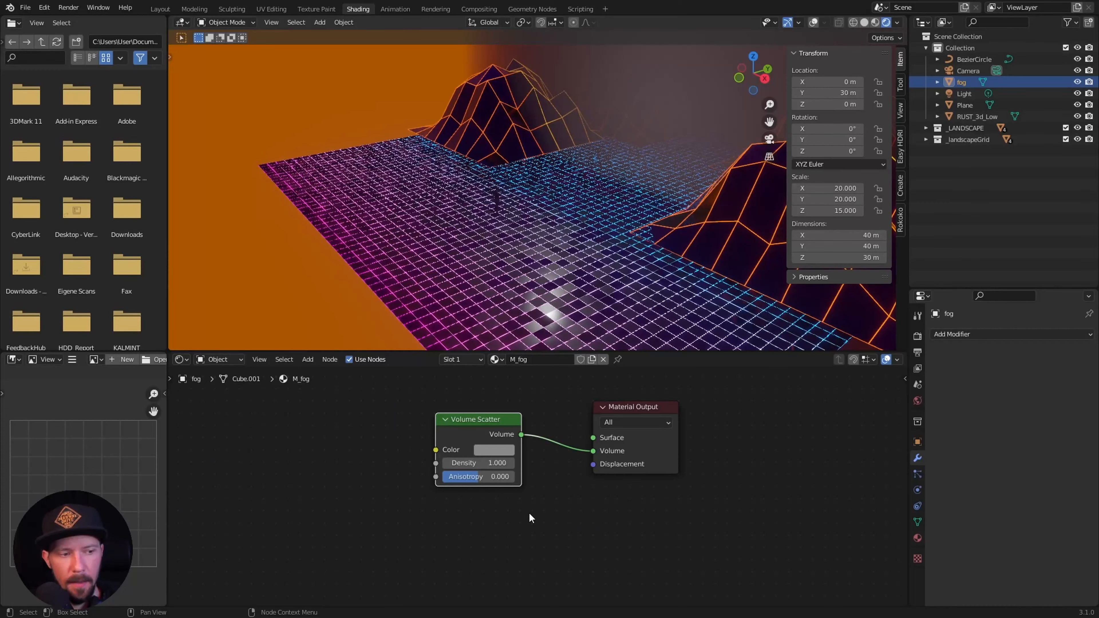
# Look through the scene camera to examine how the fog affects the distant mountains
pyautogui.scroll(1, 546, 498)
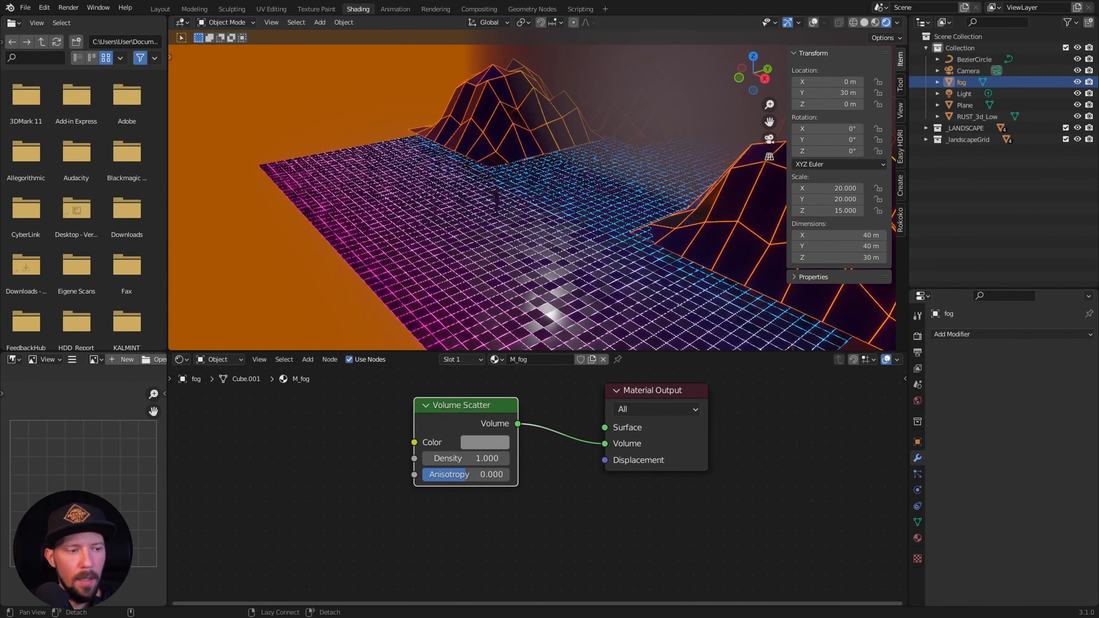
pyautogui.moveTo(607, 263); pyautogui.dragTo(595, 265)
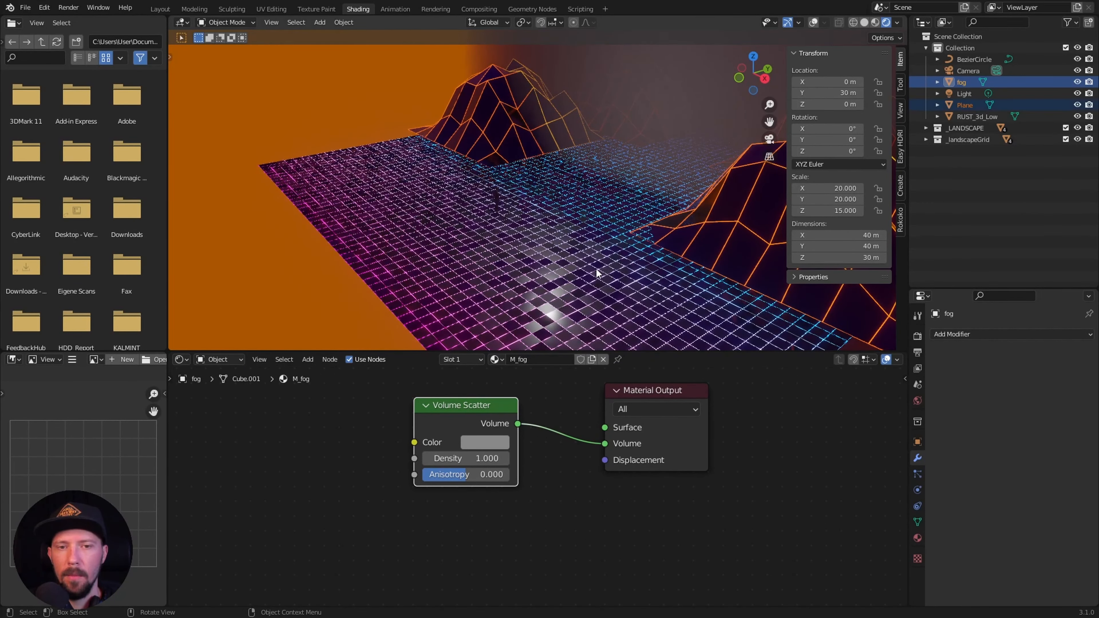
pyautogui.moveTo(595, 266); pyautogui.dragTo(617, 252, button='middle')
pyautogui.press('KP_0')
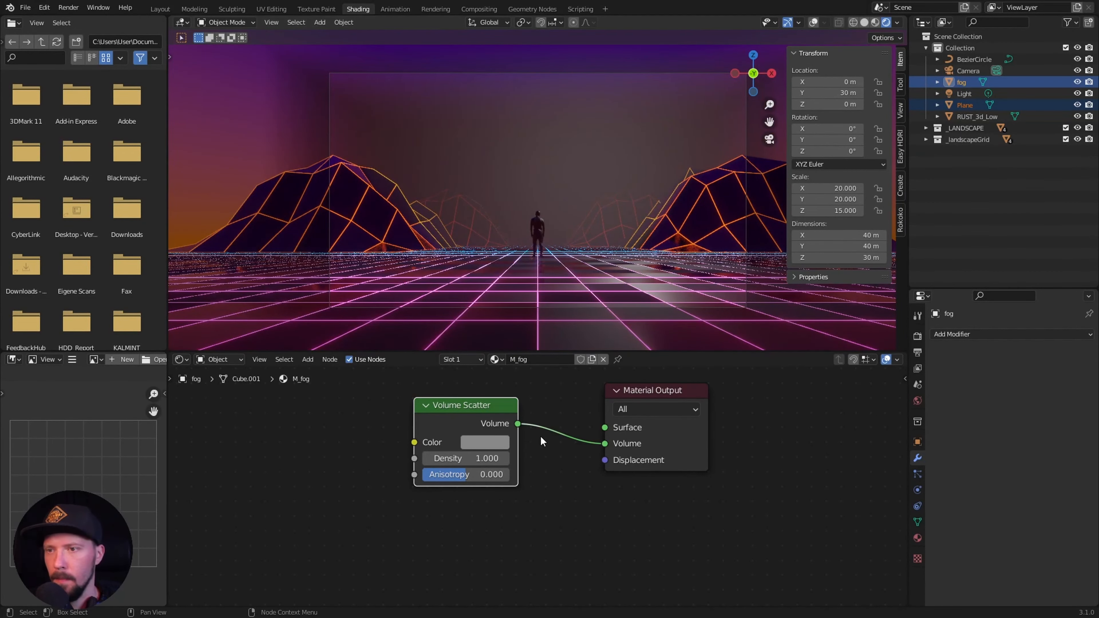
# Set the Volume Scatter node's density to 0.05 and its anisotropy to 0.5
pyautogui.doubleClick(485, 458)
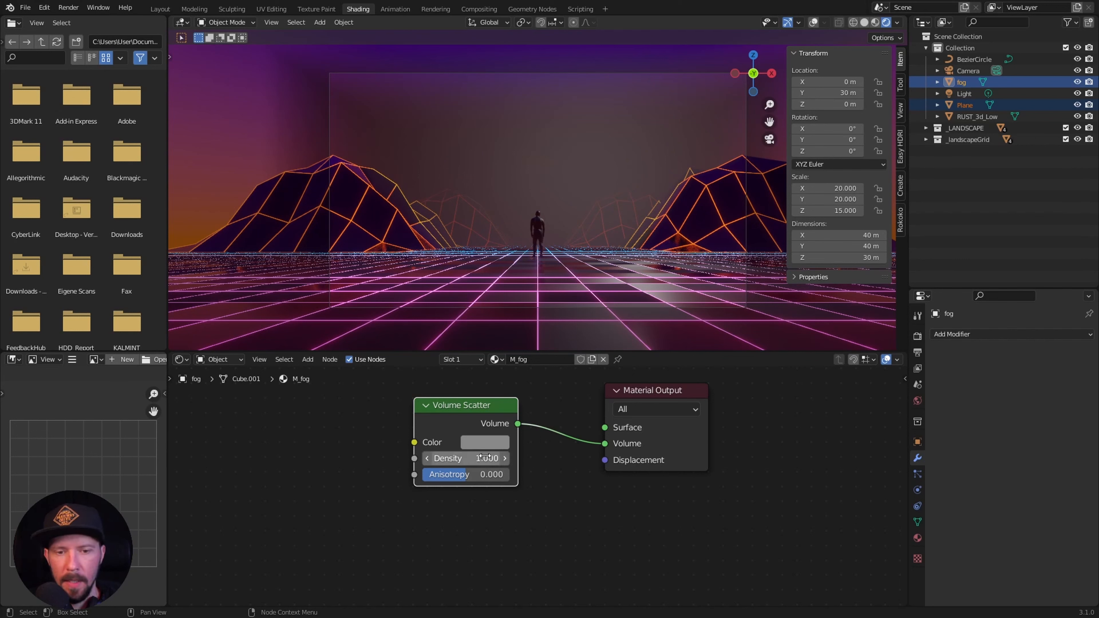
pyautogui.press('BackSpace')
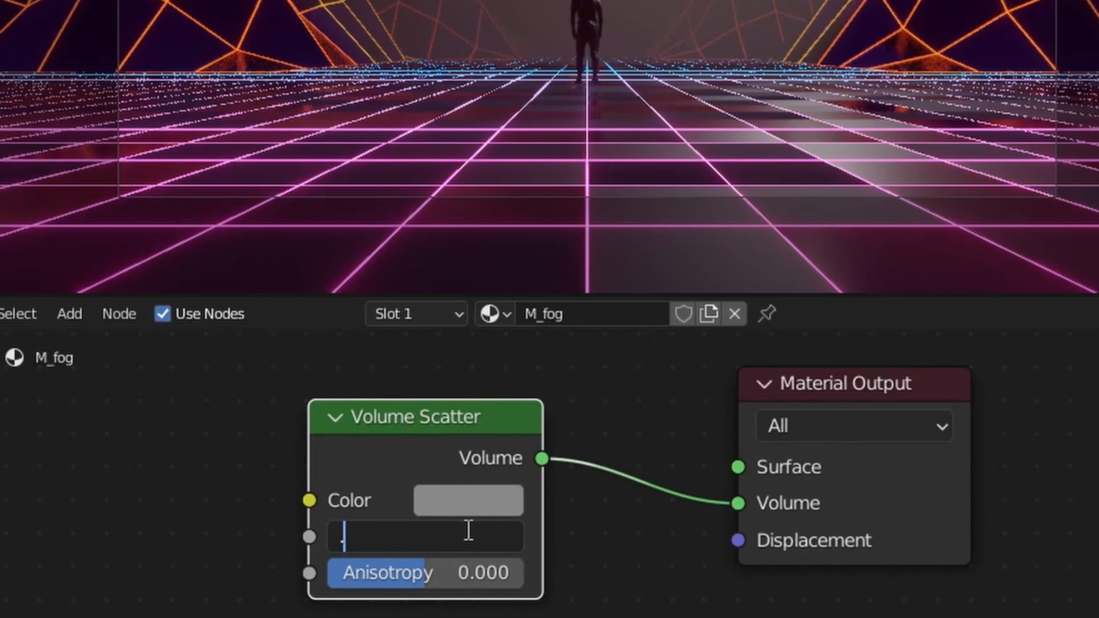
pyautogui.write('.05')
pyautogui.press('Return')
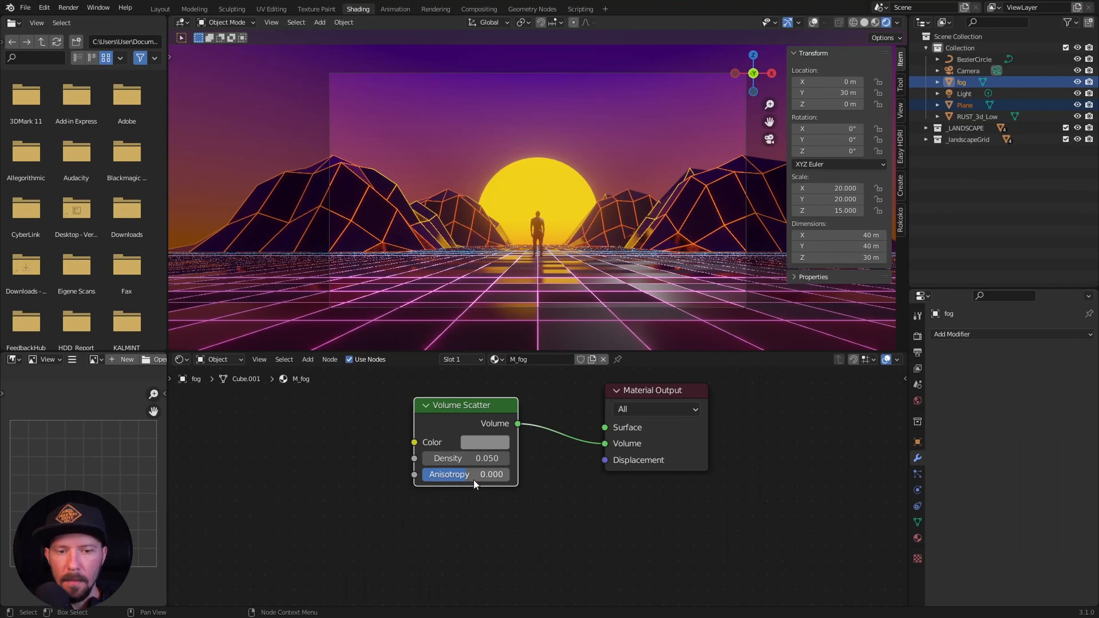
pyautogui.click(473, 474)
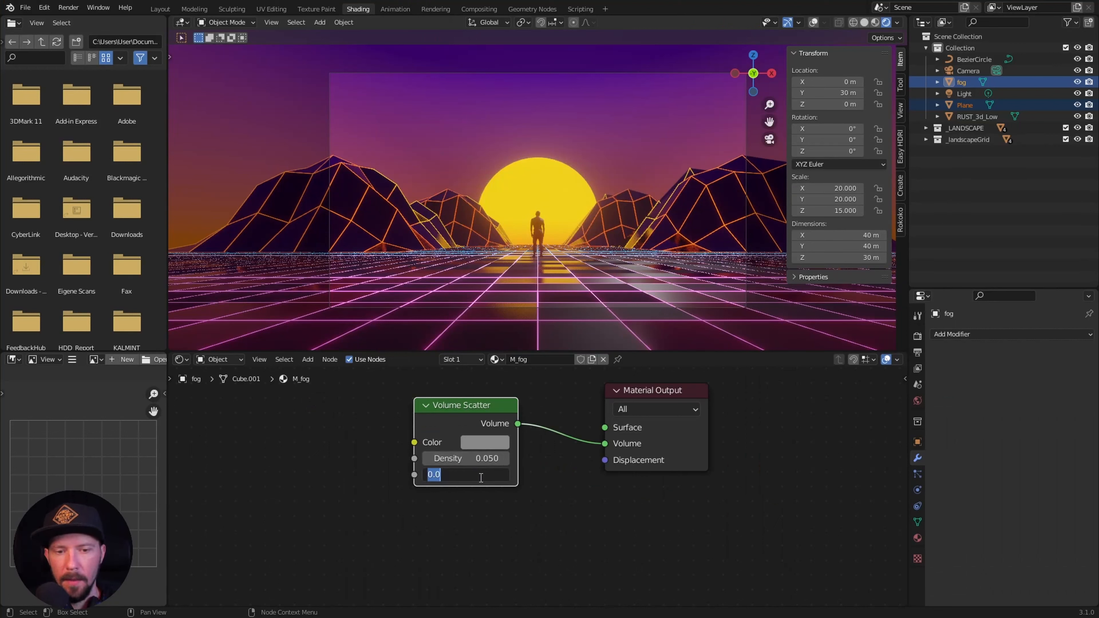
pyautogui.press('BackSpace')
pyautogui.write('.5')
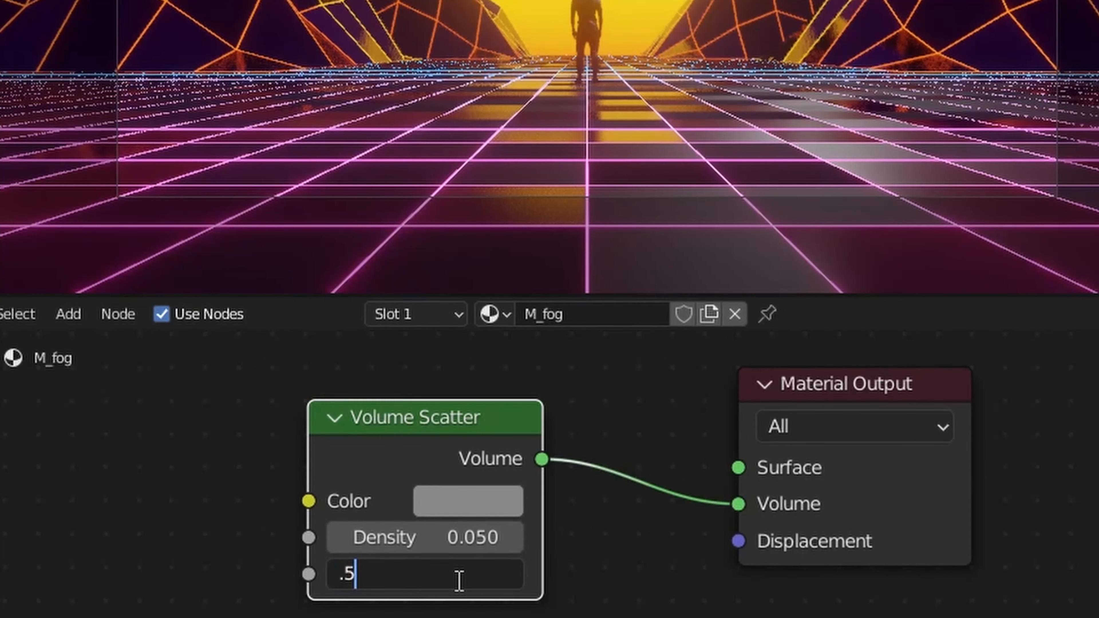
pyautogui.press('Return')
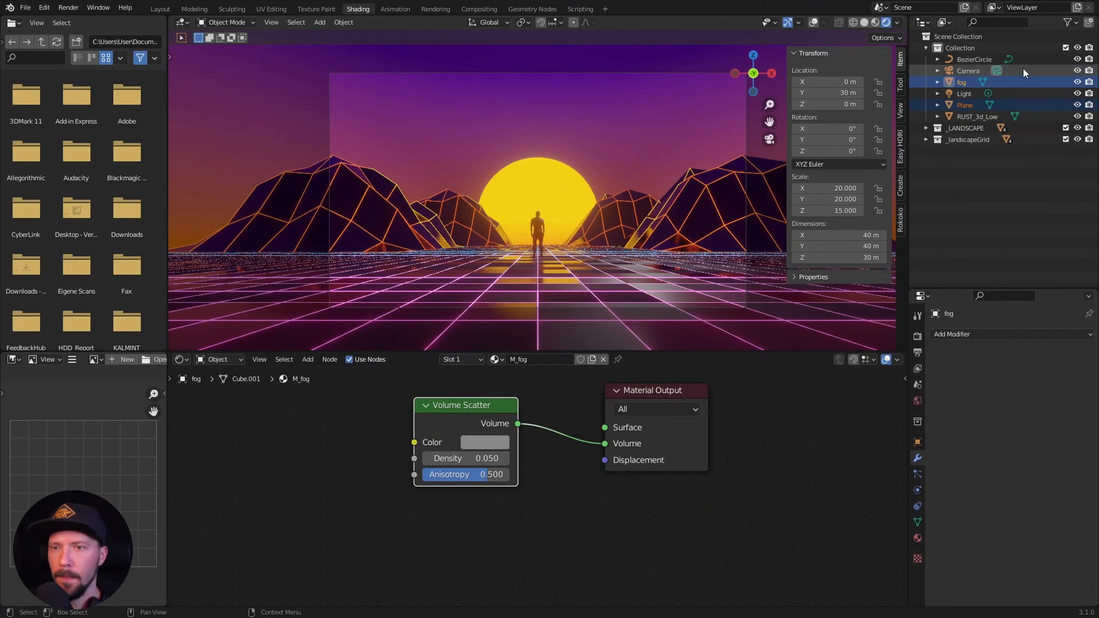
# Toggle the visibility of the fog cube and the point light to compare their effect on the scene
pyautogui.click(1076, 82)
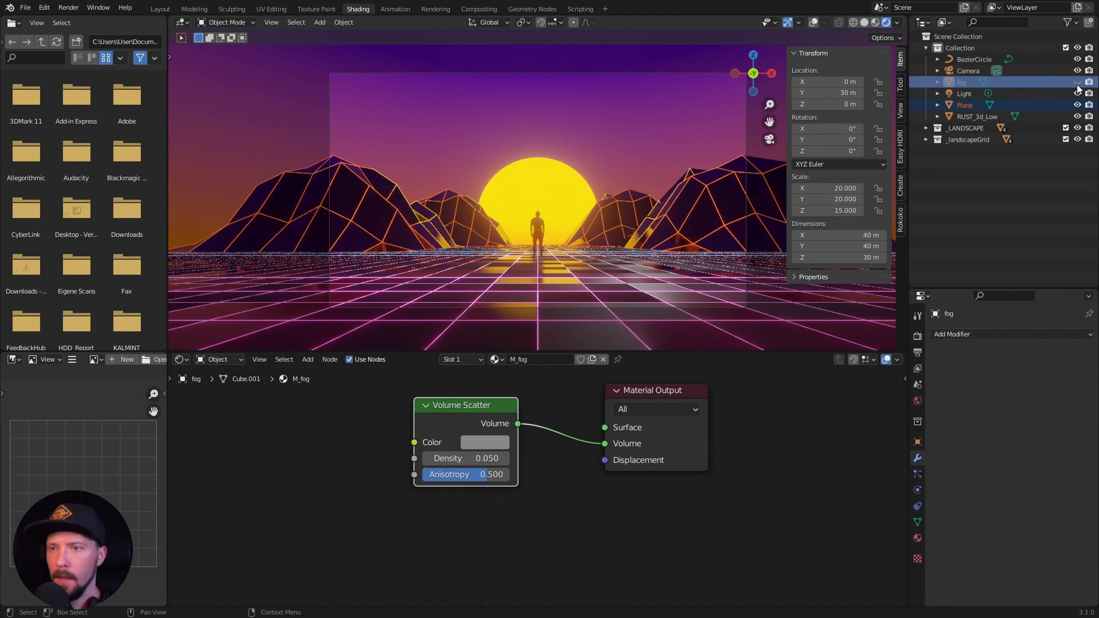
pyautogui.click(1077, 84)
pyautogui.click(1077, 84)
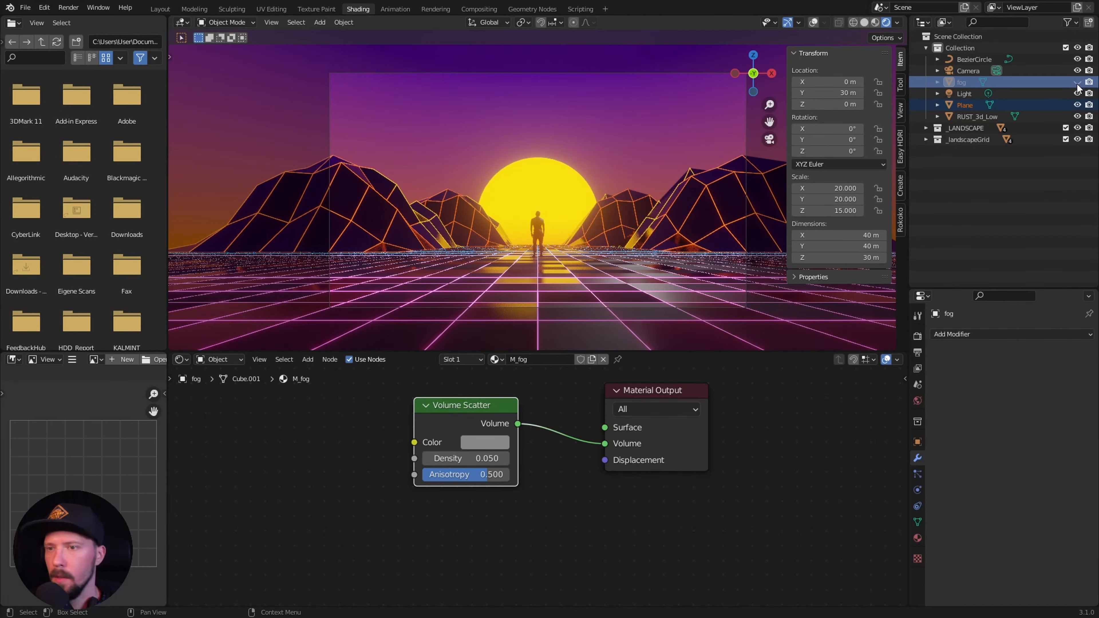
pyautogui.click(1077, 84)
pyautogui.click(1076, 84)
pyautogui.click(1077, 84)
pyautogui.click(1073, 96)
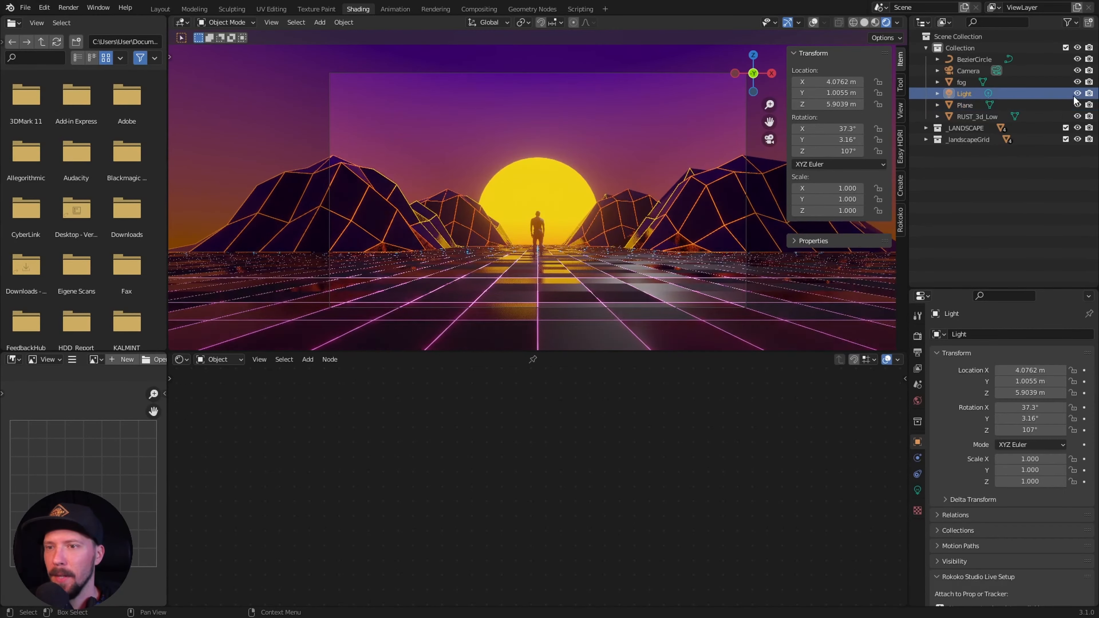
pyautogui.click(1078, 94)
pyautogui.click(1079, 93)
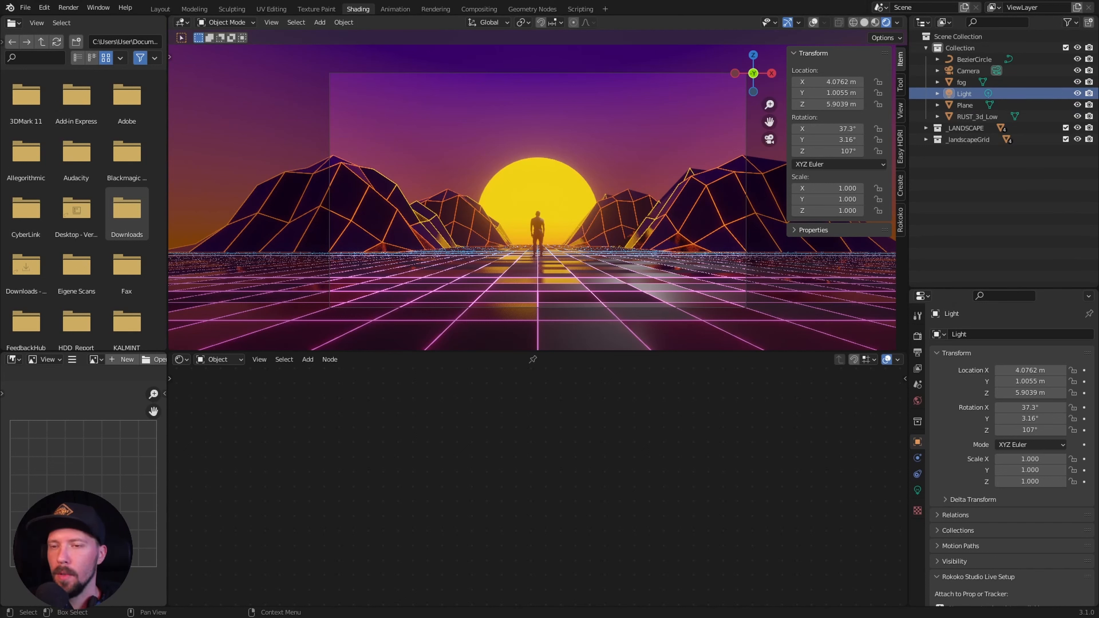
# Set the point light's color to orange, hex DA5B00
pyautogui.click(961, 82)
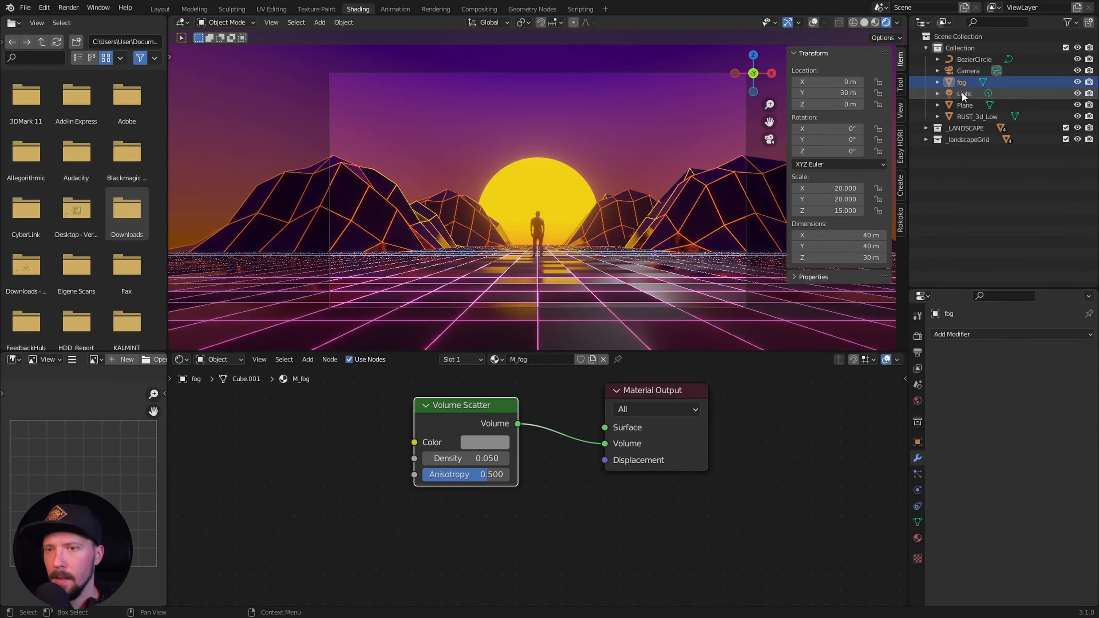
pyautogui.click(963, 93)
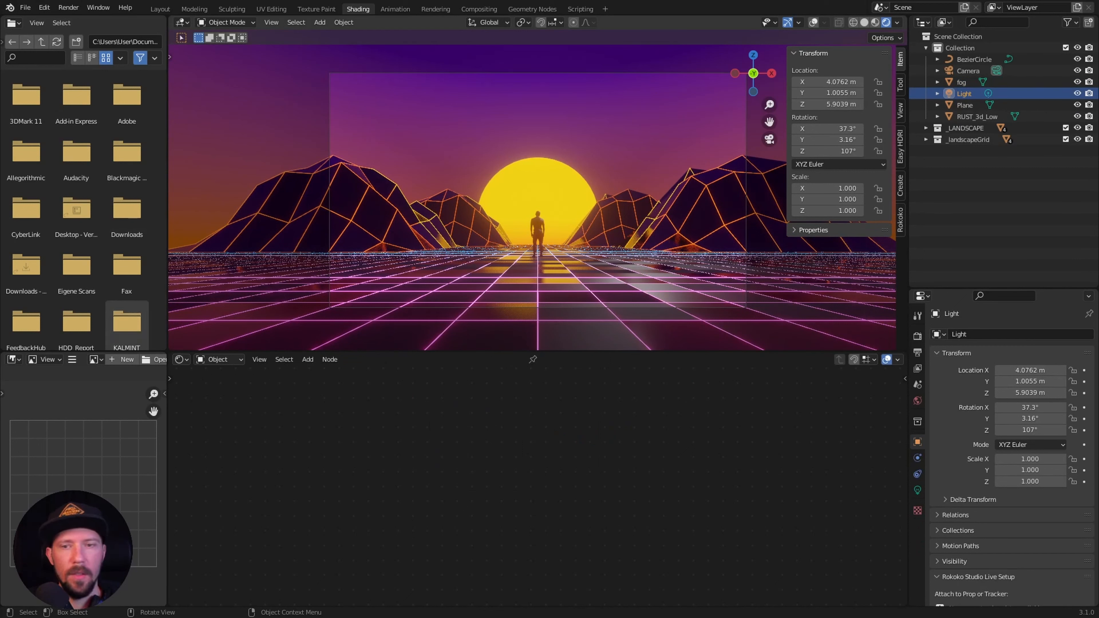
pyautogui.click(918, 489)
pyautogui.click(1035, 400)
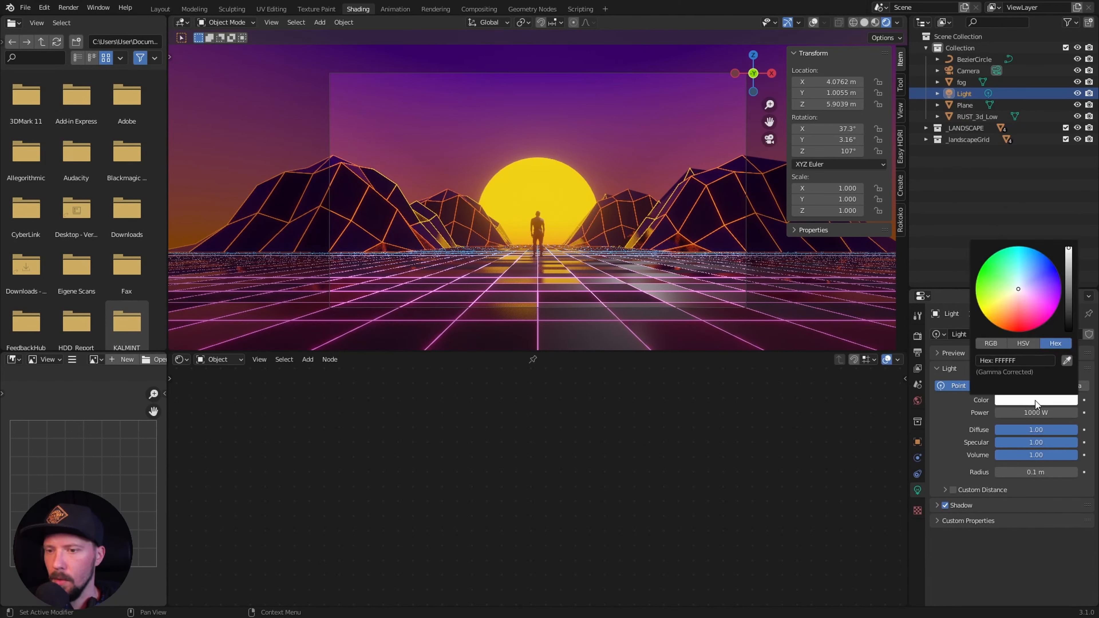
pyautogui.click(1064, 343)
pyautogui.click(1014, 360)
pyautogui.write('DA5B00')
pyautogui.press('Return')
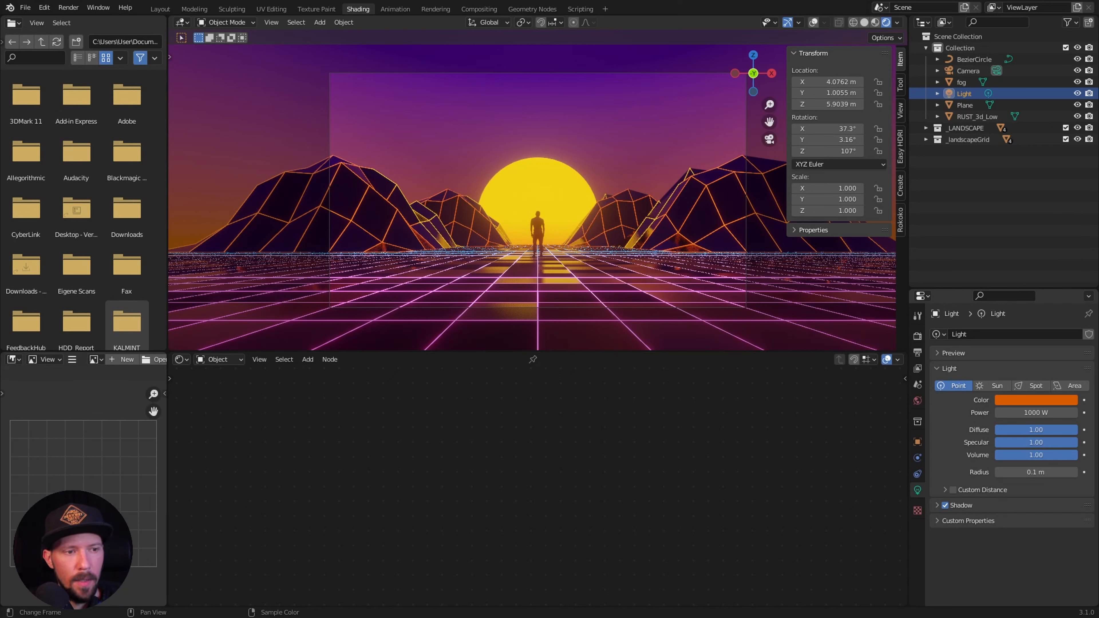
# Set the point light's power to 200000 W and reduce its diffuse and specular contributions to 0
pyautogui.click(1032, 413)
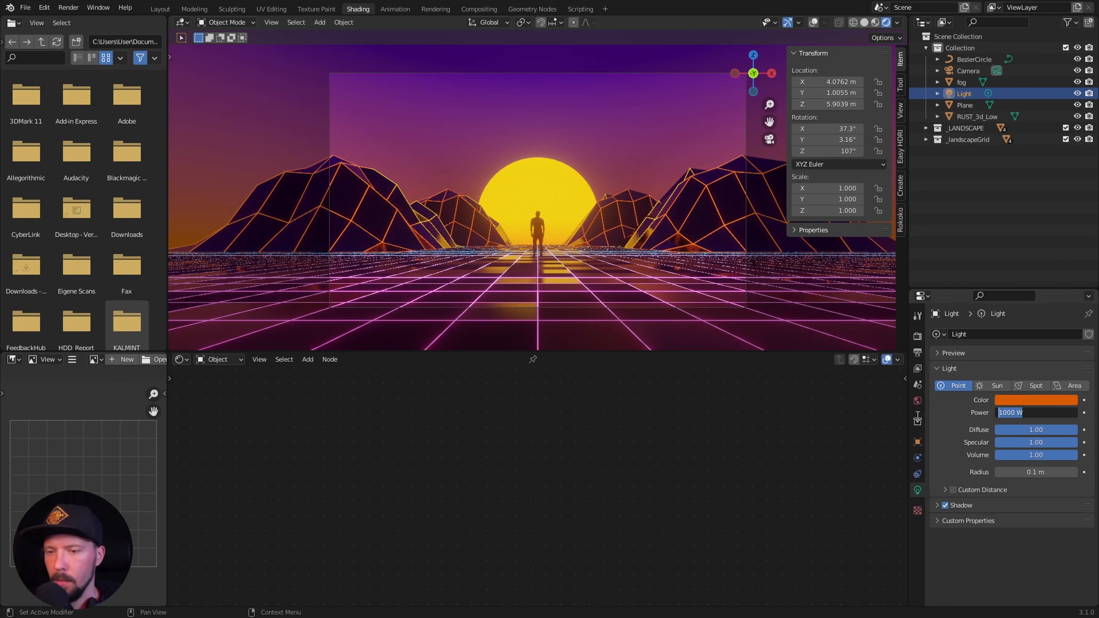
pyautogui.write('200')
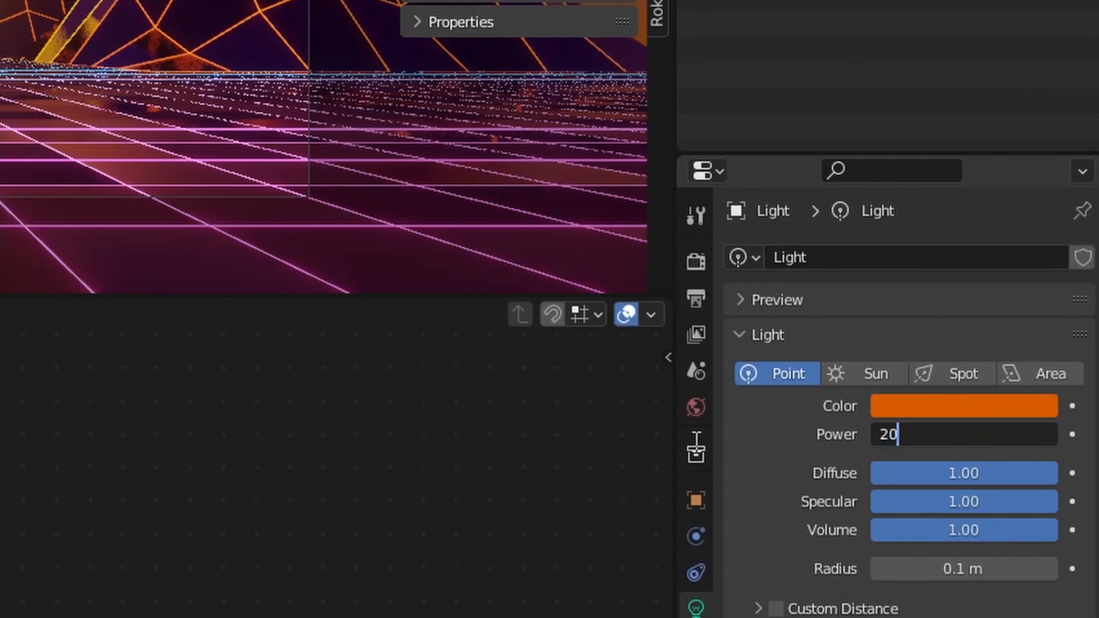
pyautogui.write('000')
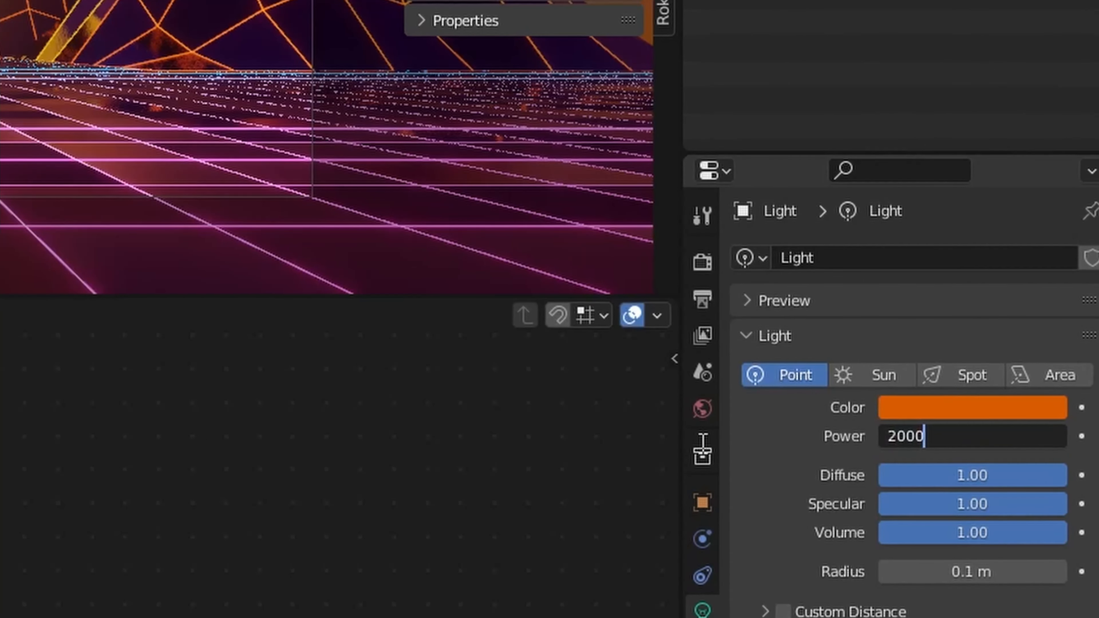
pyautogui.press('Return')
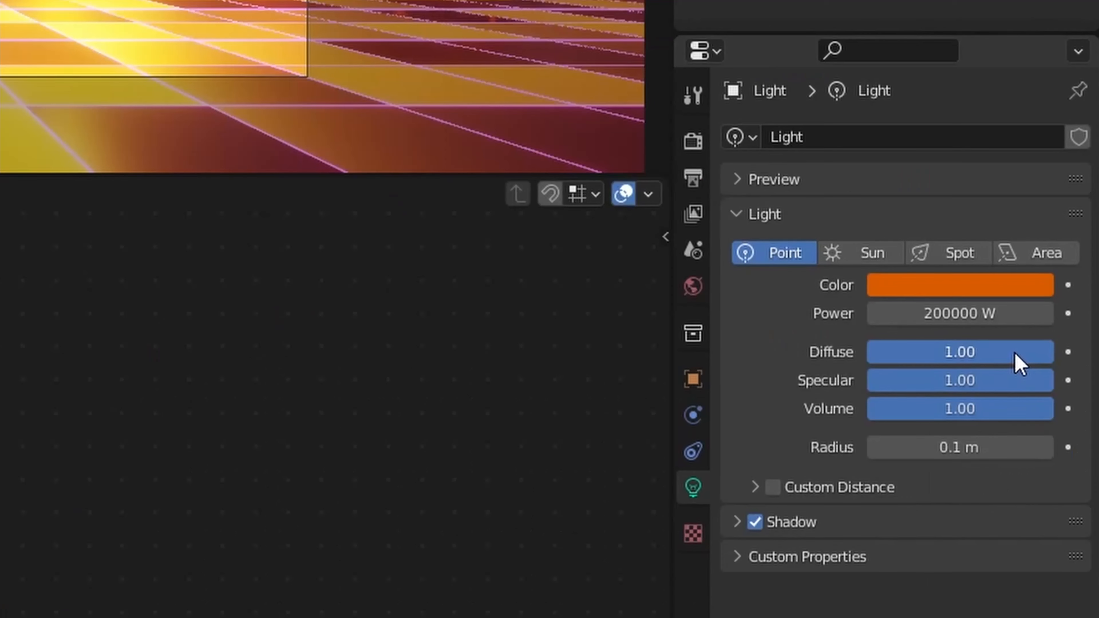
pyautogui.moveTo(1057, 430); pyautogui.dragTo(967, 431)
pyautogui.moveTo(1019, 384); pyautogui.dragTo(694, 405)
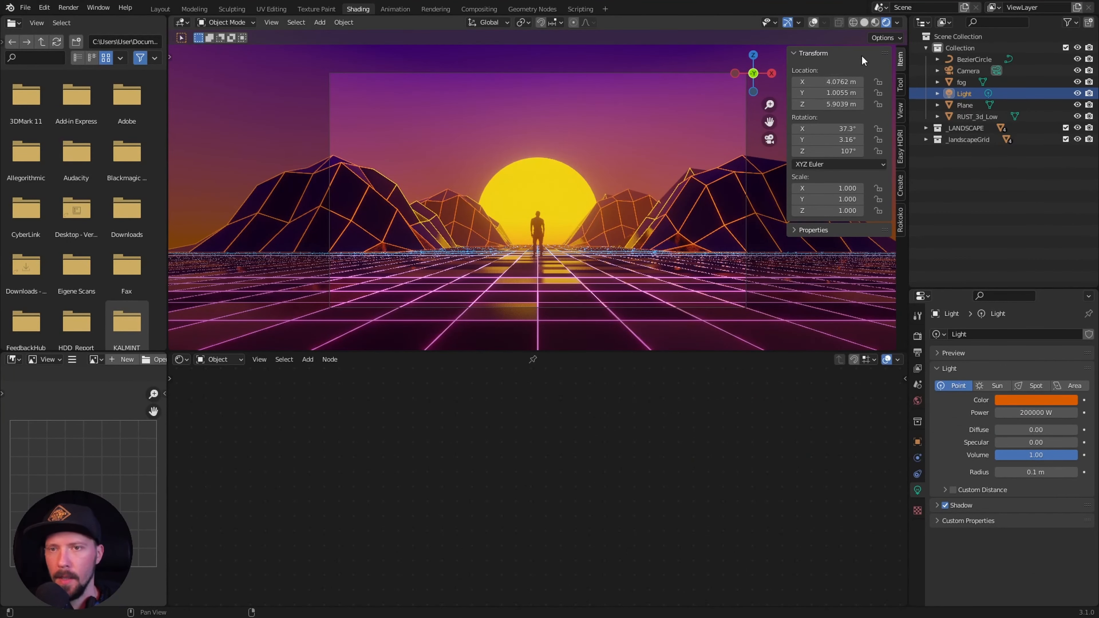
# Show the viewport overlays and move the point light above the figure, to about X 0.4 m and Z 3.3 m
pyautogui.click(814, 22)
pyautogui.press('g')
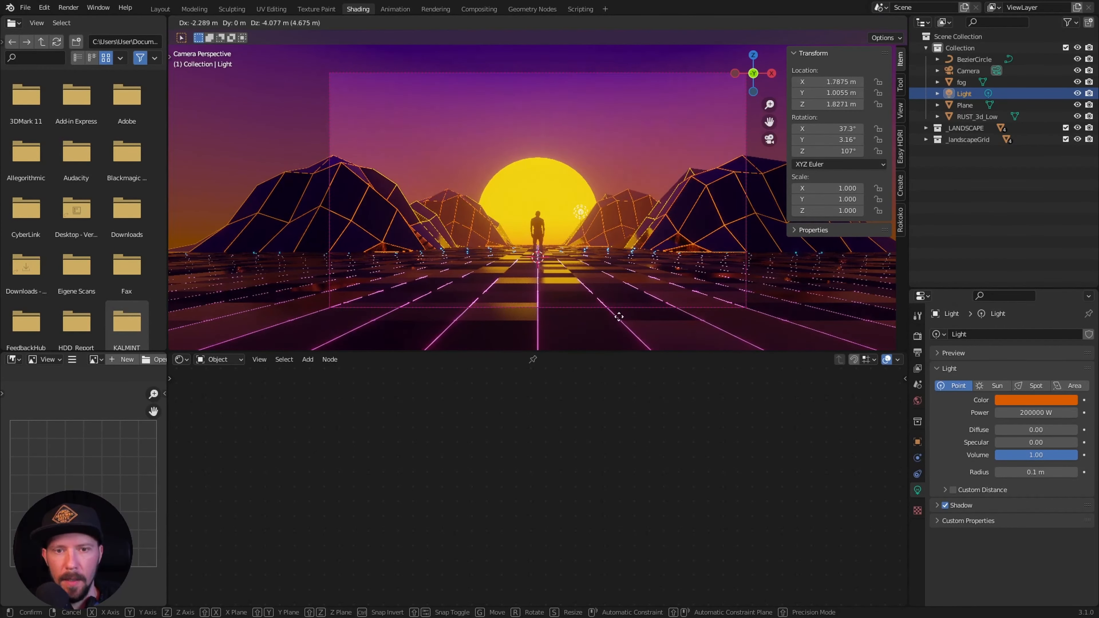
pyautogui.click(566, 260)
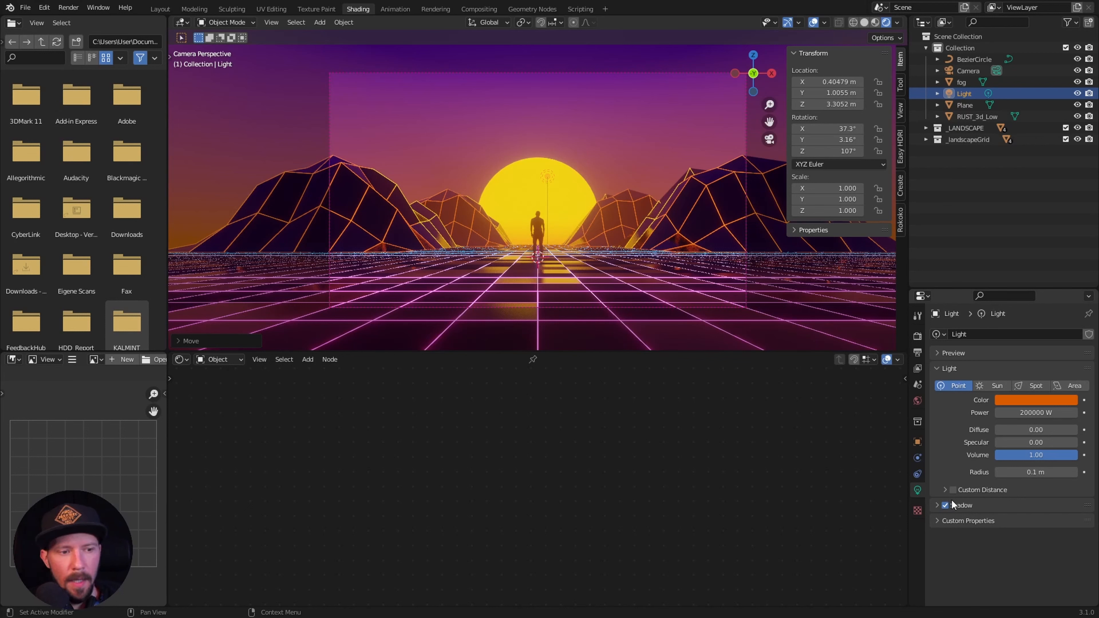
# Reveal the point light's shadow settings and place the light at X 0 m, Y 50 m, Z 20 m
pyautogui.click(935, 506)
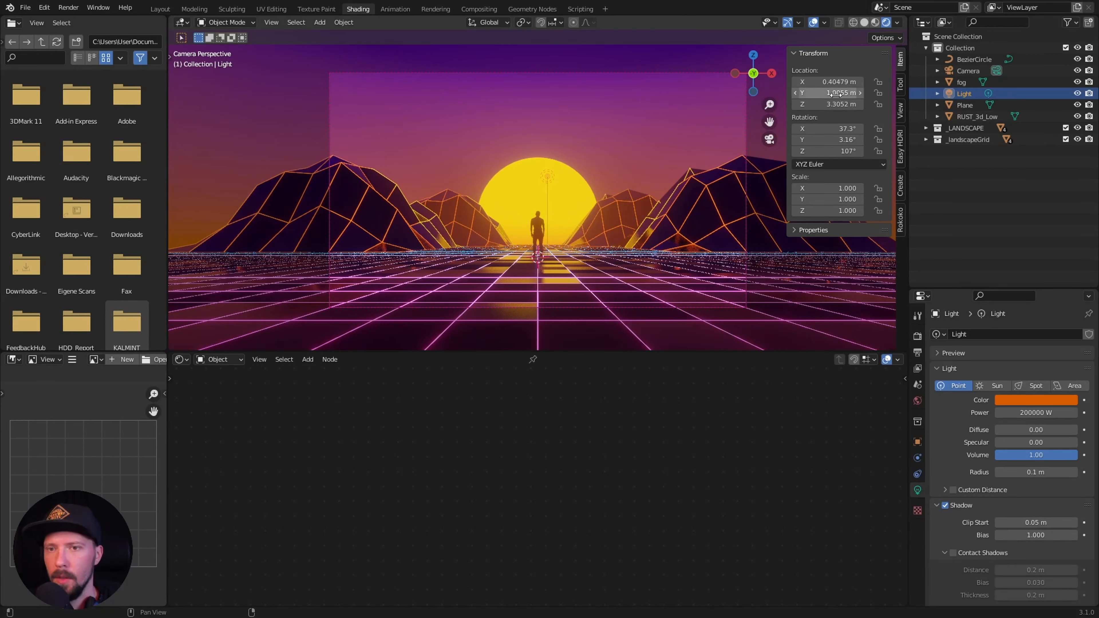
pyautogui.click(836, 83)
pyautogui.write('0')
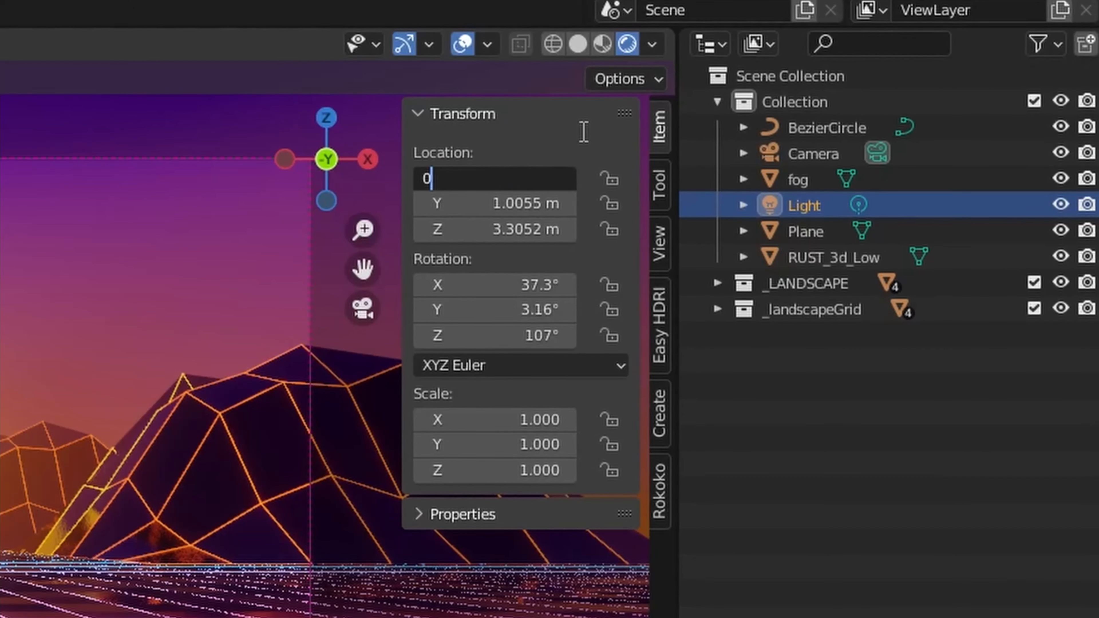
pyautogui.press('Tab')
pyautogui.write('50')
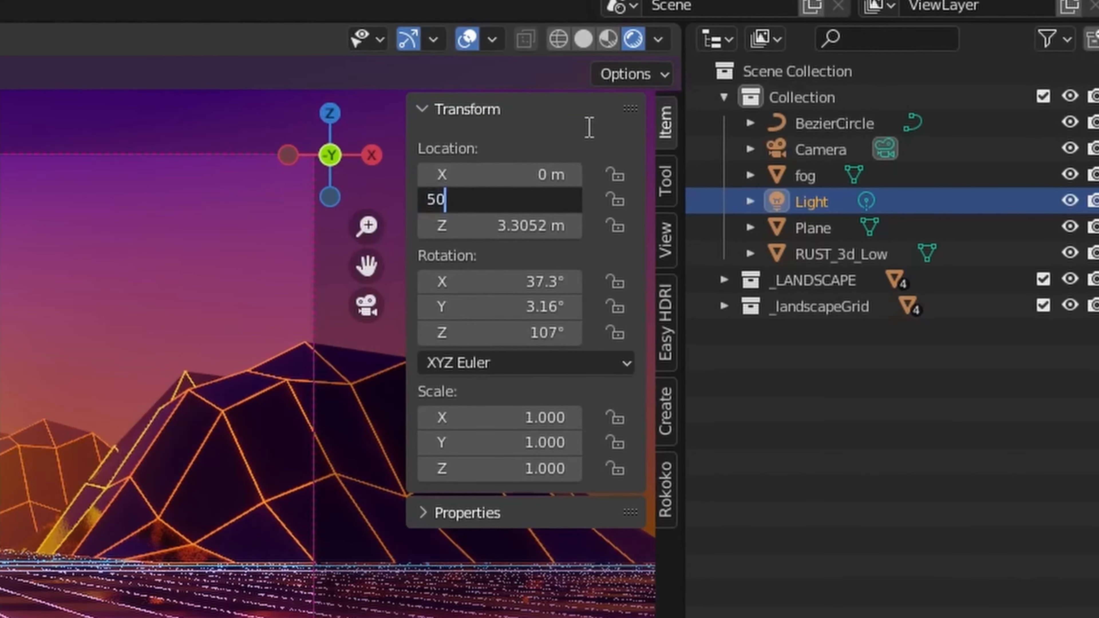
pyautogui.press('Tab')
pyautogui.write('20')
pyautogui.press('Return')
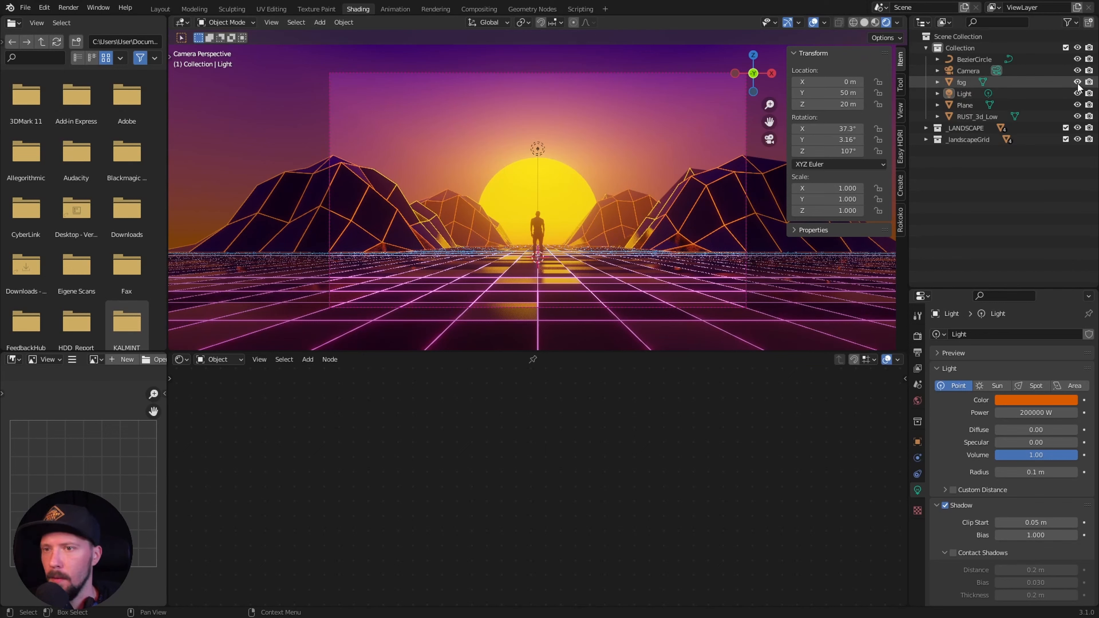
# Toggle the fog cube and the point light on and off to compare the glow, and examine the scene with overlays hidden
pyautogui.click(1076, 81)
pyautogui.click(1076, 82)
pyautogui.click(1077, 83)
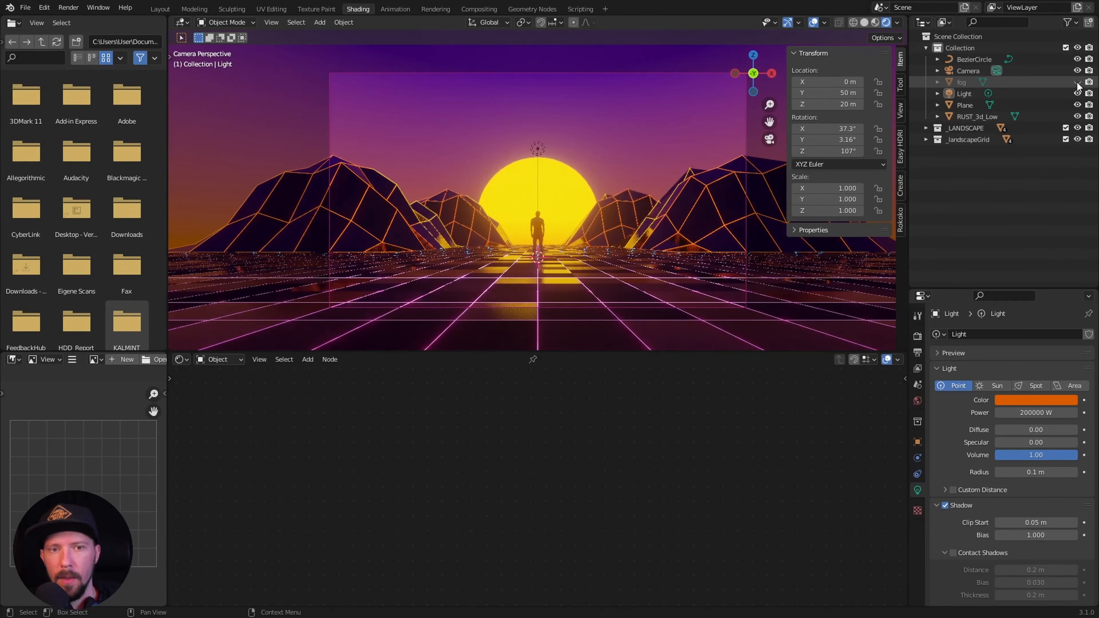
pyautogui.click(1077, 83)
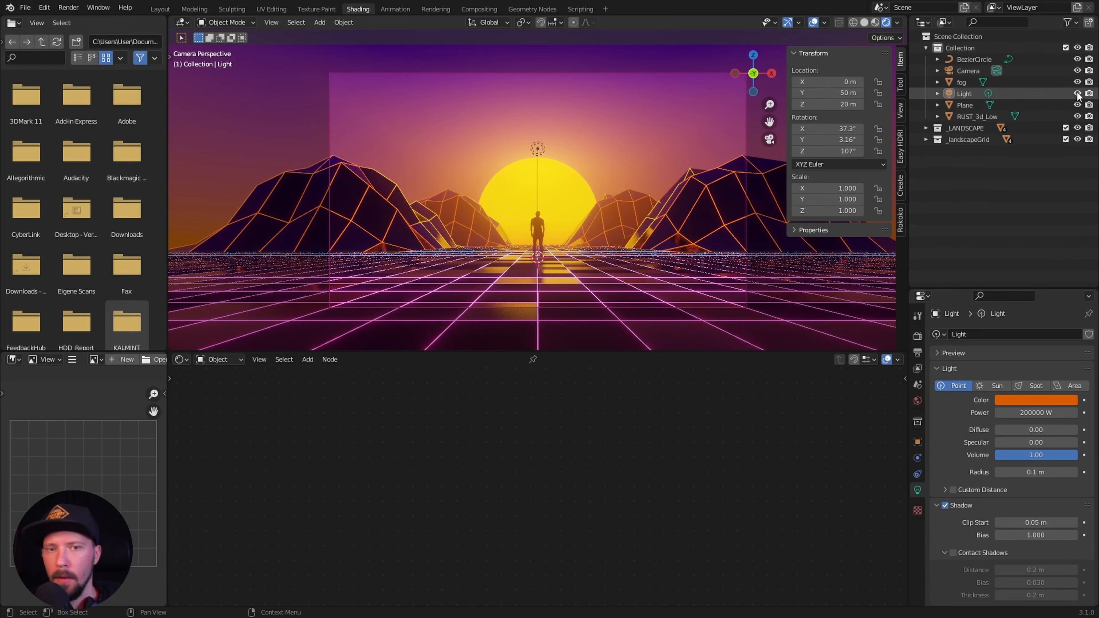
pyautogui.click(1077, 93)
pyautogui.click(1077, 93)
pyautogui.click(1077, 93)
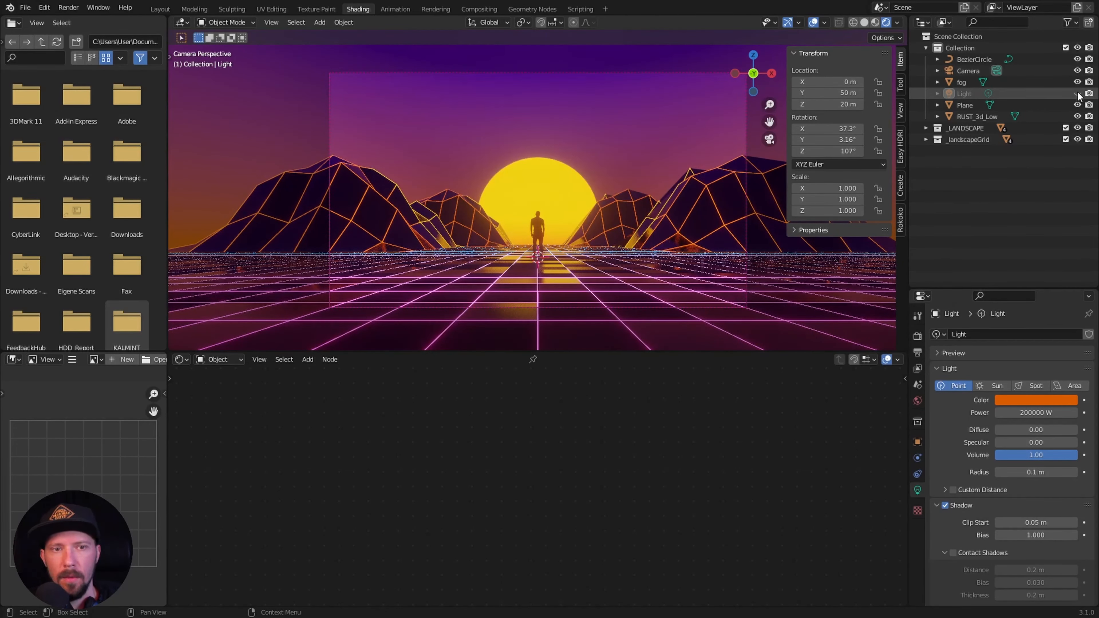
pyautogui.click(1077, 93)
pyautogui.click(1077, 93)
pyautogui.click(1077, 93)
pyautogui.click(1077, 93)
pyautogui.click(1077, 93)
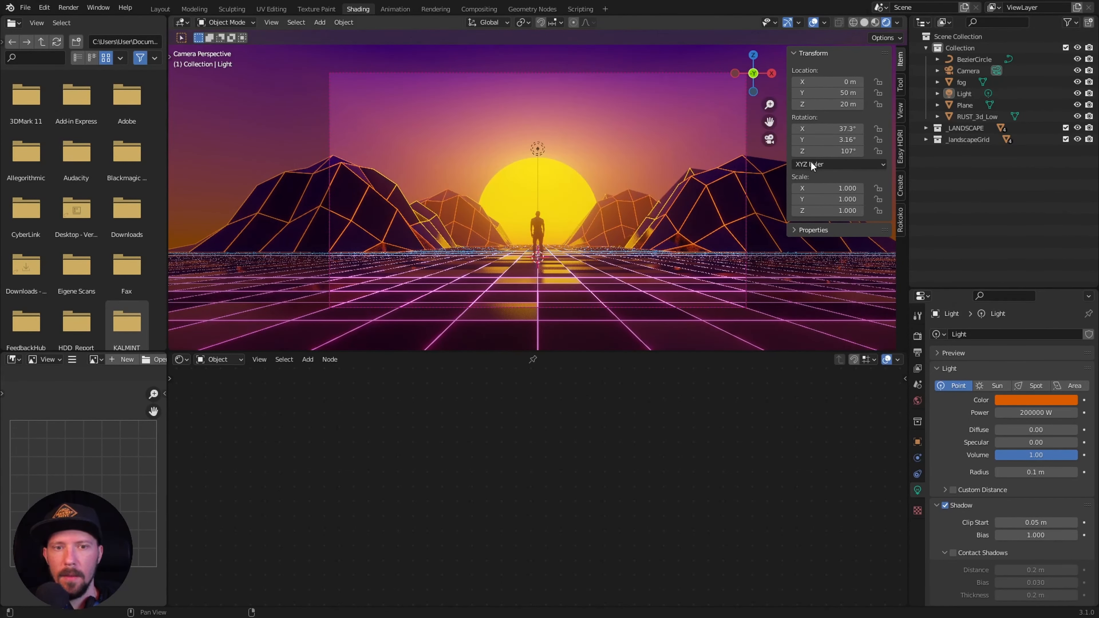
pyautogui.click(813, 22)
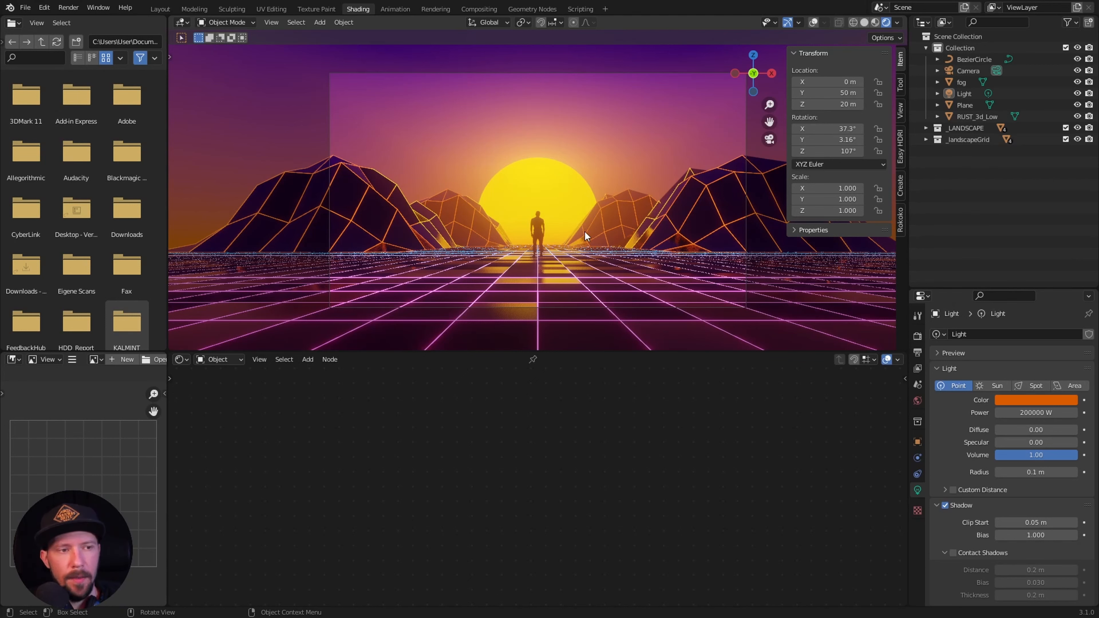
pyautogui.scroll(3, 532, 262)
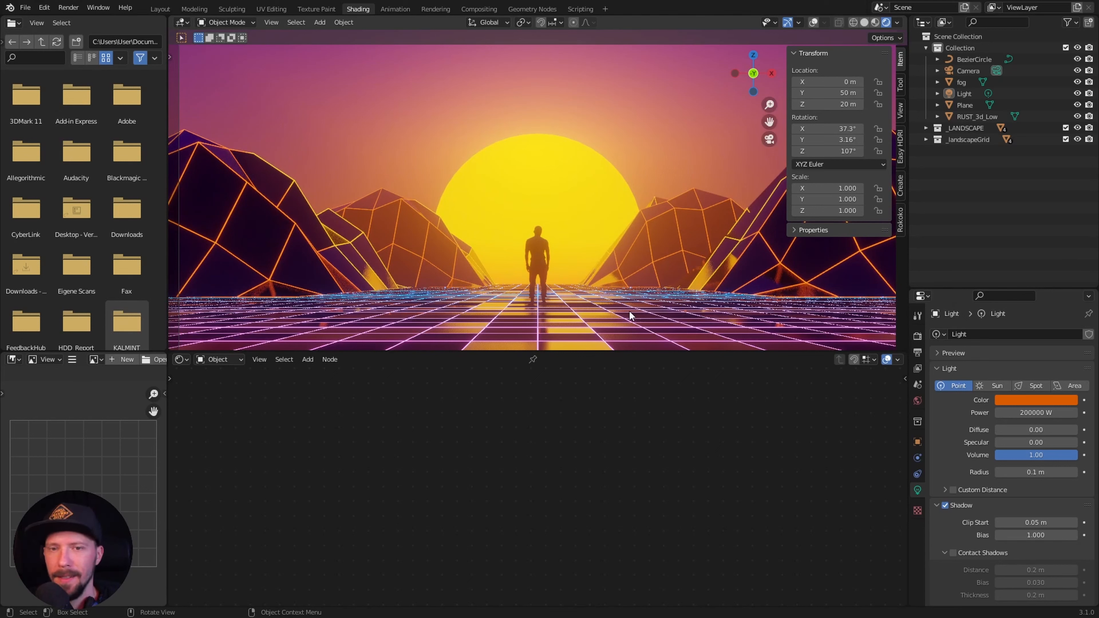
# Add an area light to the scene at the world origin
pyautogui.hotkey('shift', 'a')
pyautogui.moveTo(578, 401)
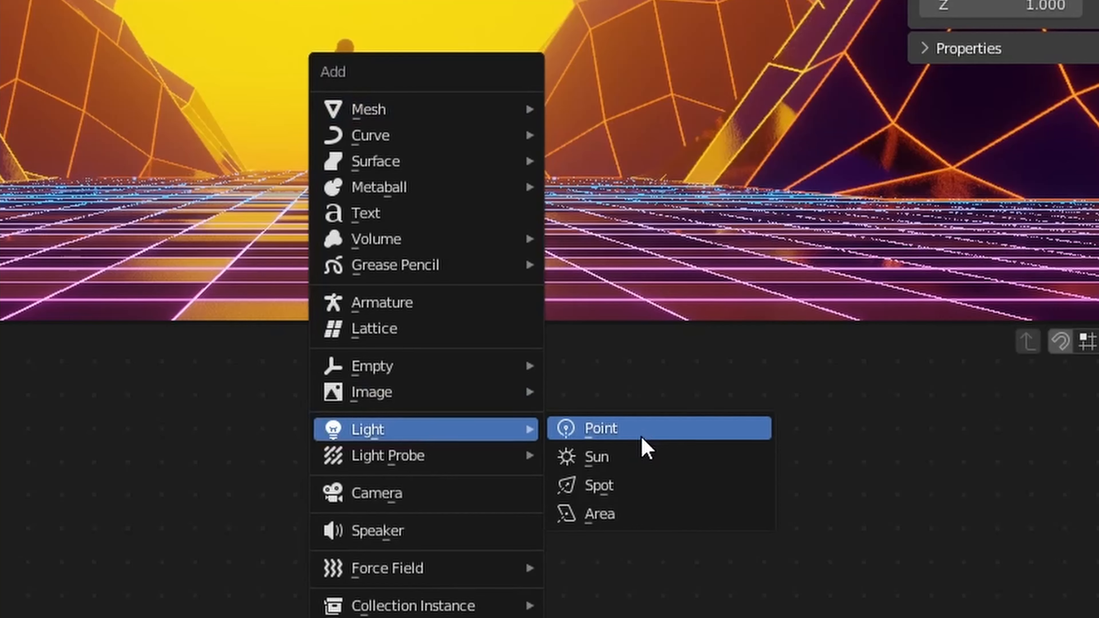
pyautogui.click(641, 517)
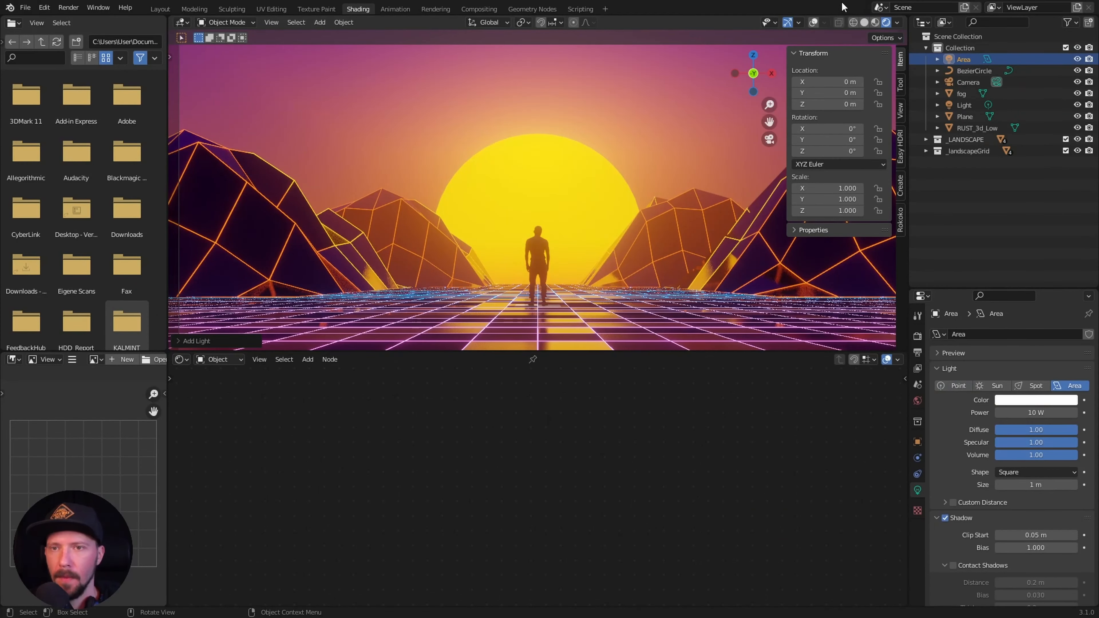
# Set the area light's color to hex FF9100 and its power to 200000 W
pyautogui.moveTo(622, 262); pyautogui.dragTo(600, 278, button='middle')
pyautogui.click(1036, 400)
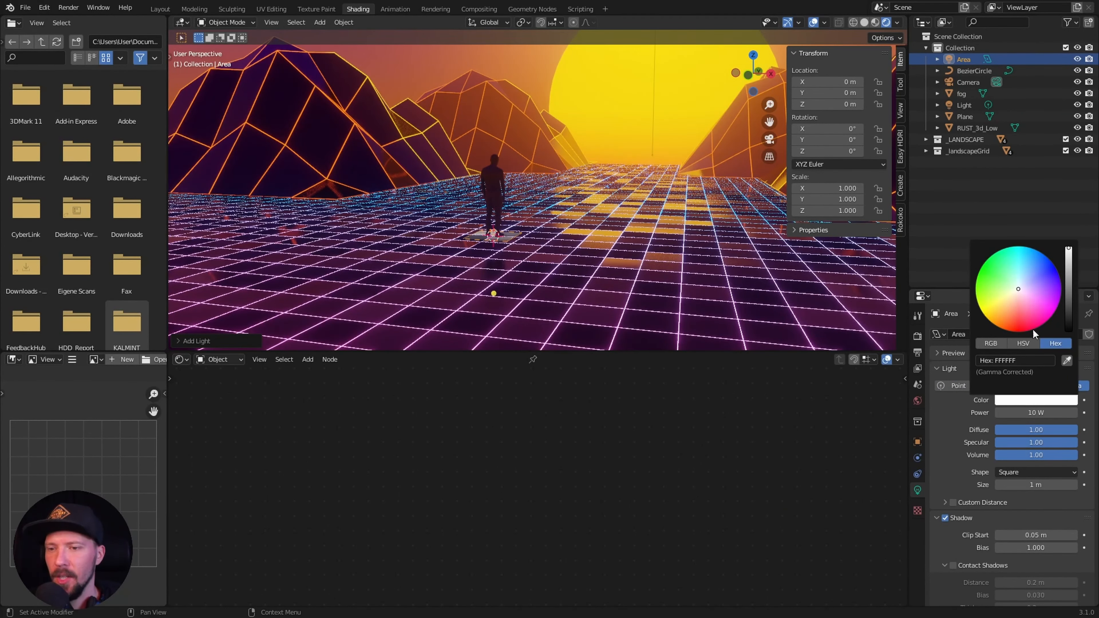
pyautogui.click(988, 357)
pyautogui.write('FF9100')
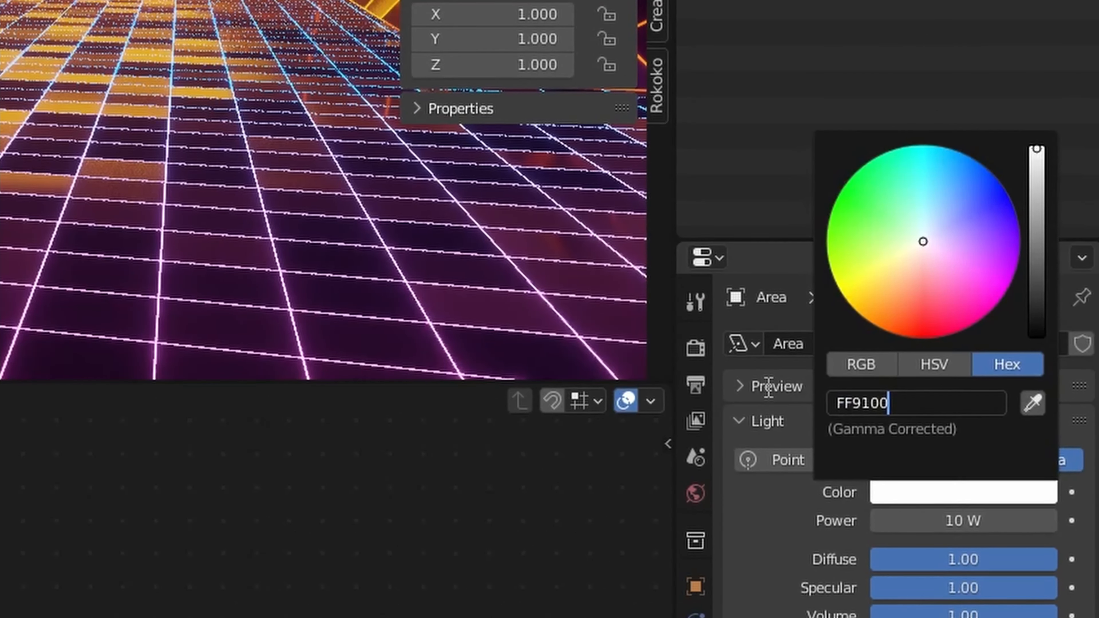
pyautogui.press('Return')
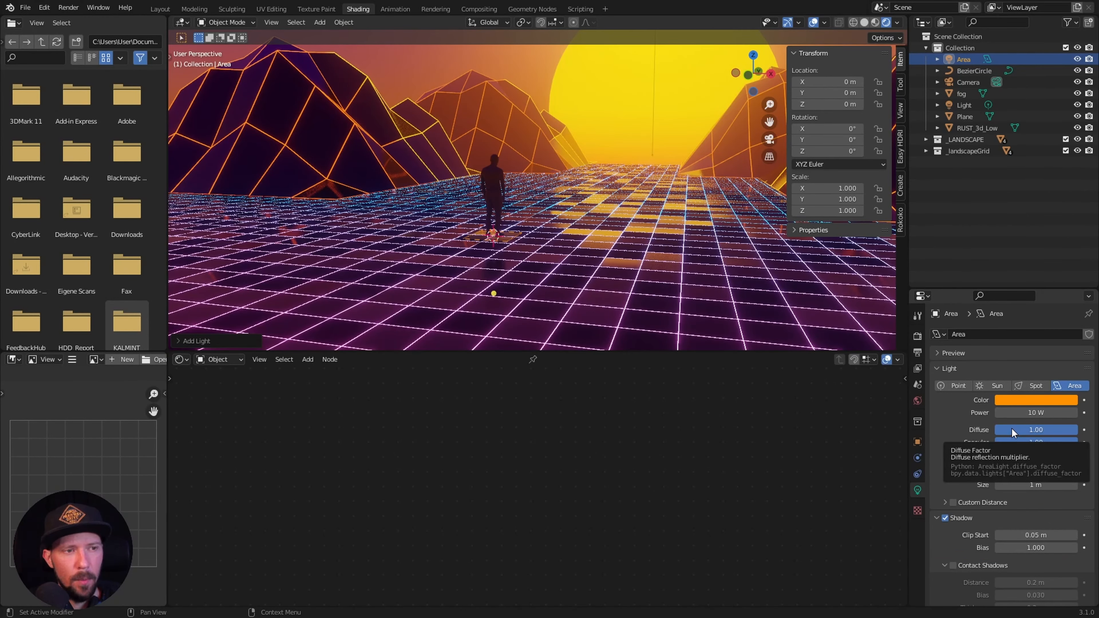
pyautogui.click(1031, 412)
pyautogui.write('20')
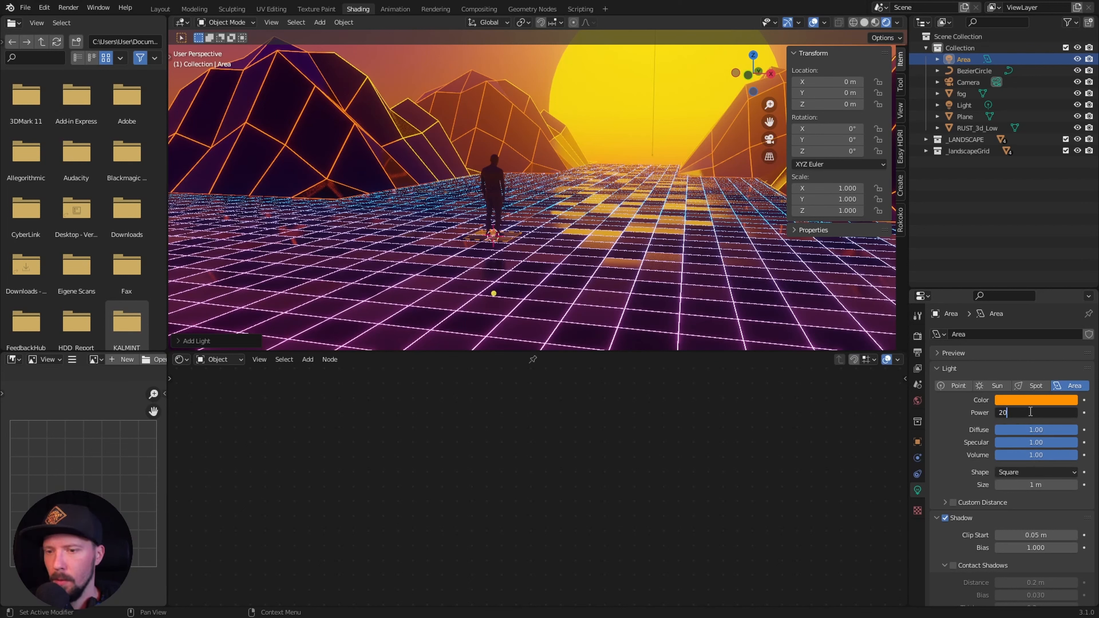
pyautogui.write('000')
pyautogui.press('Return')
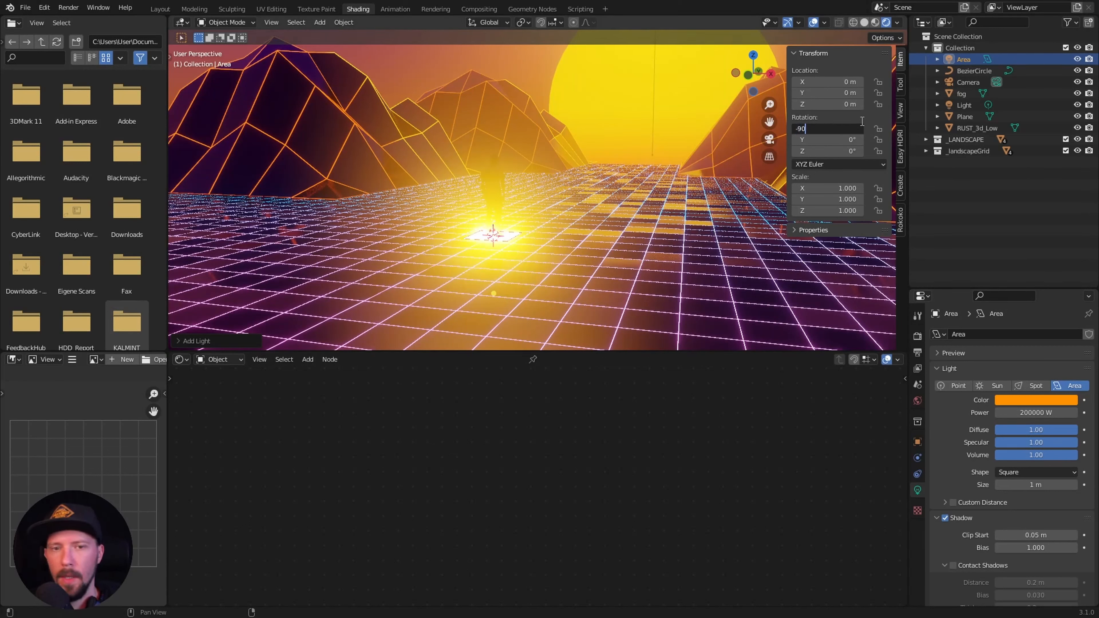
# Rotate the area light to -90° on X and place it at Y 35 m, behind the figure
pyautogui.press('Return')
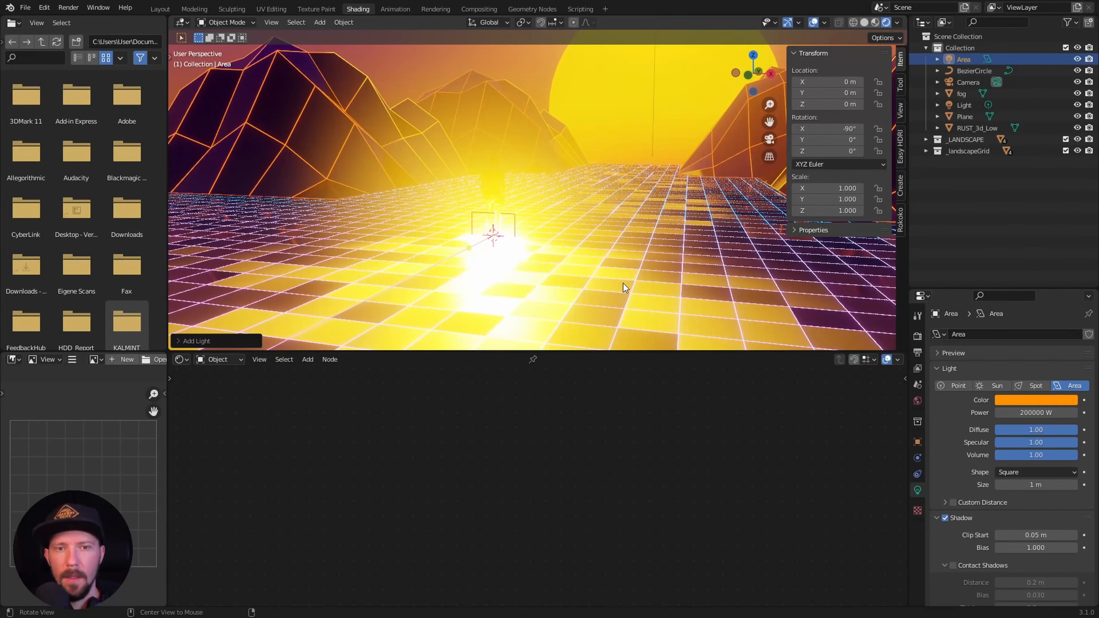
pyautogui.moveTo(623, 283); pyautogui.dragTo(594, 322, button='middle')
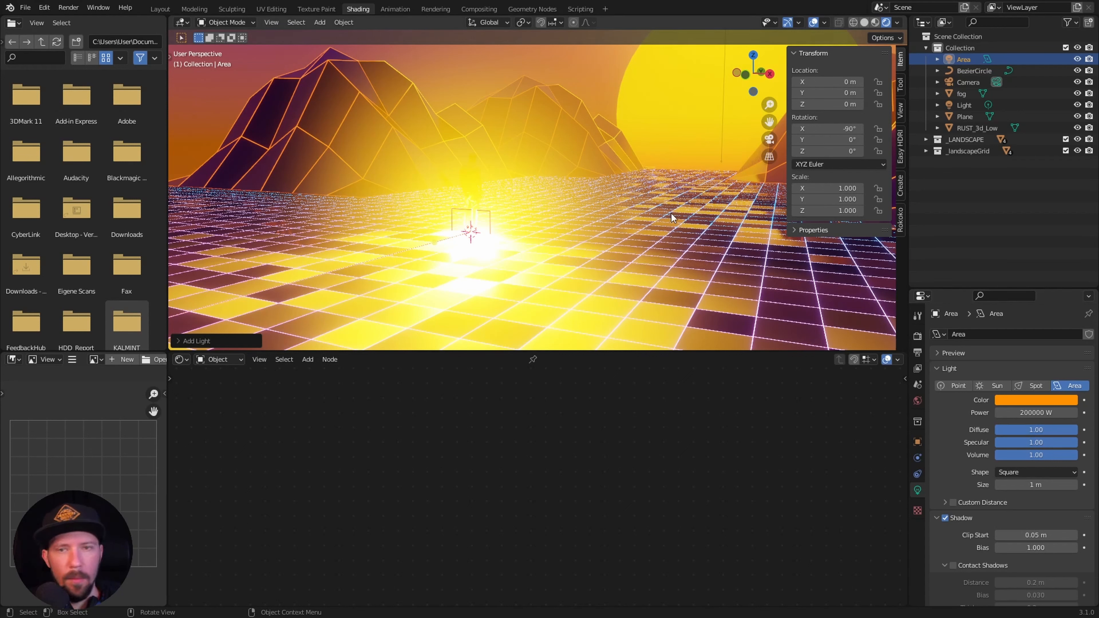
pyautogui.doubleClick(842, 93)
pyautogui.write('35')
pyautogui.press('Return')
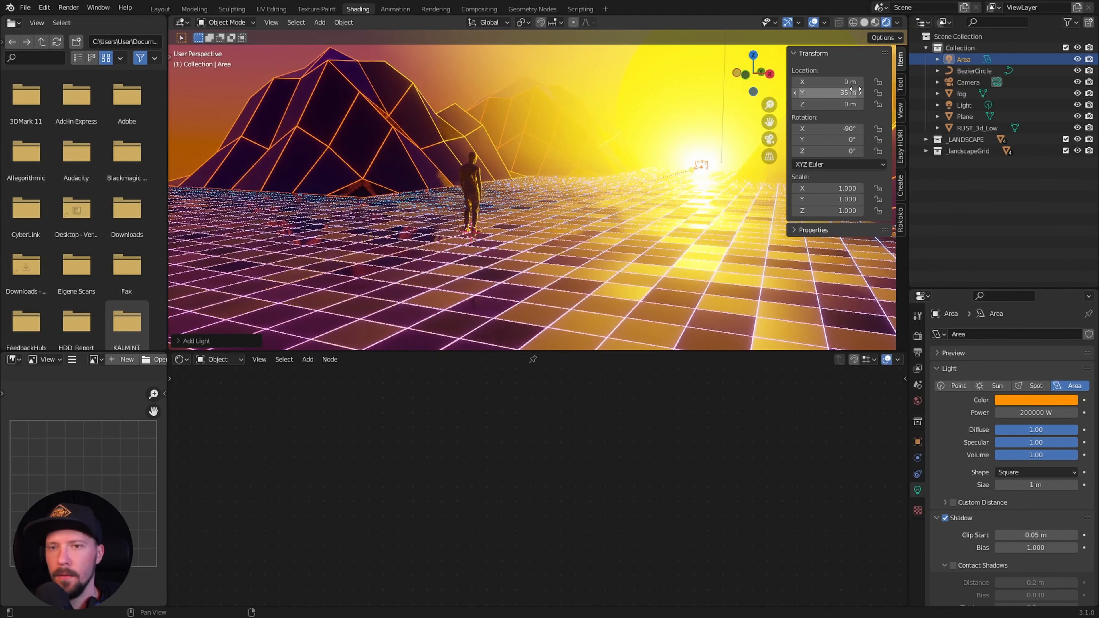
pyautogui.moveTo(698, 213); pyautogui.dragTo(655, 237, button='middle')
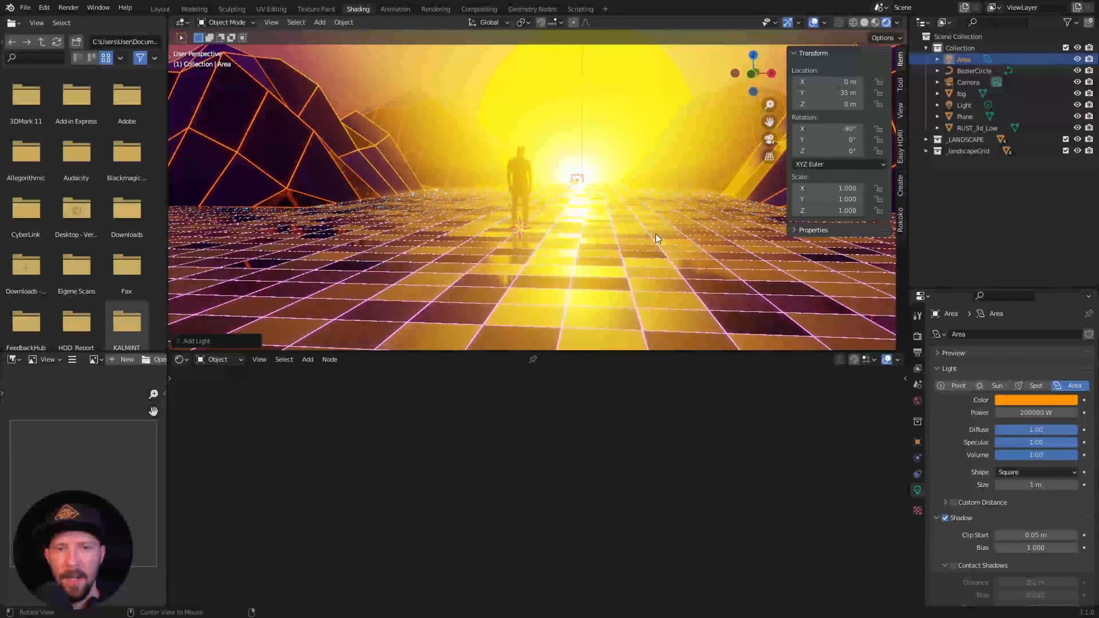
# Return to the camera view and make the area light a rectangle, 12 m in X and 0.5 m in Y
pyautogui.press('KP_0')
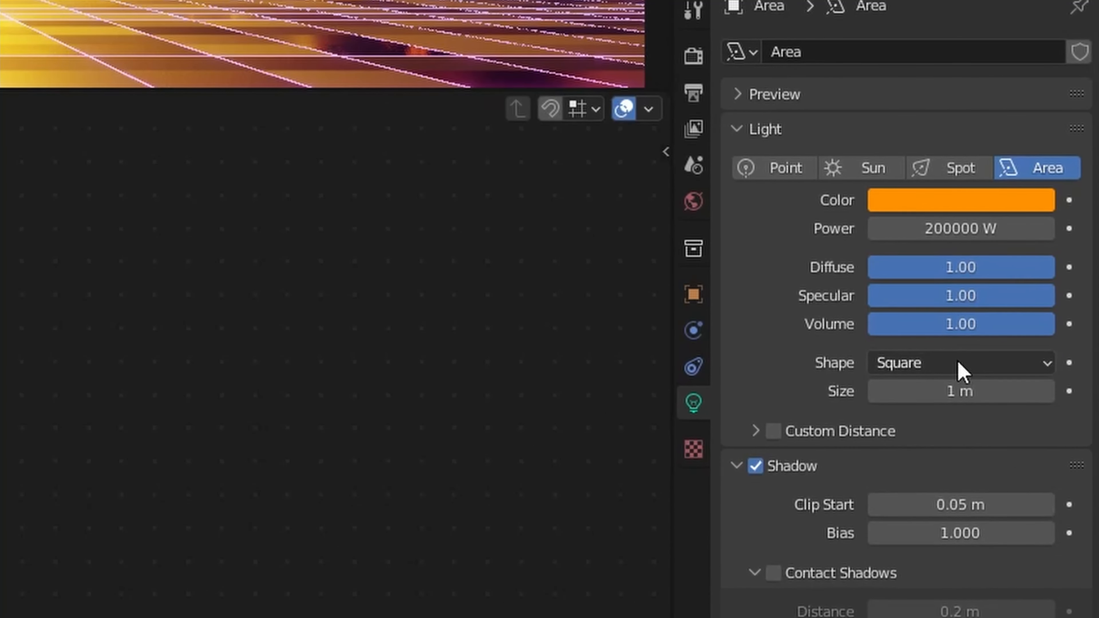
pyautogui.click(1036, 473)
pyautogui.click(1021, 497)
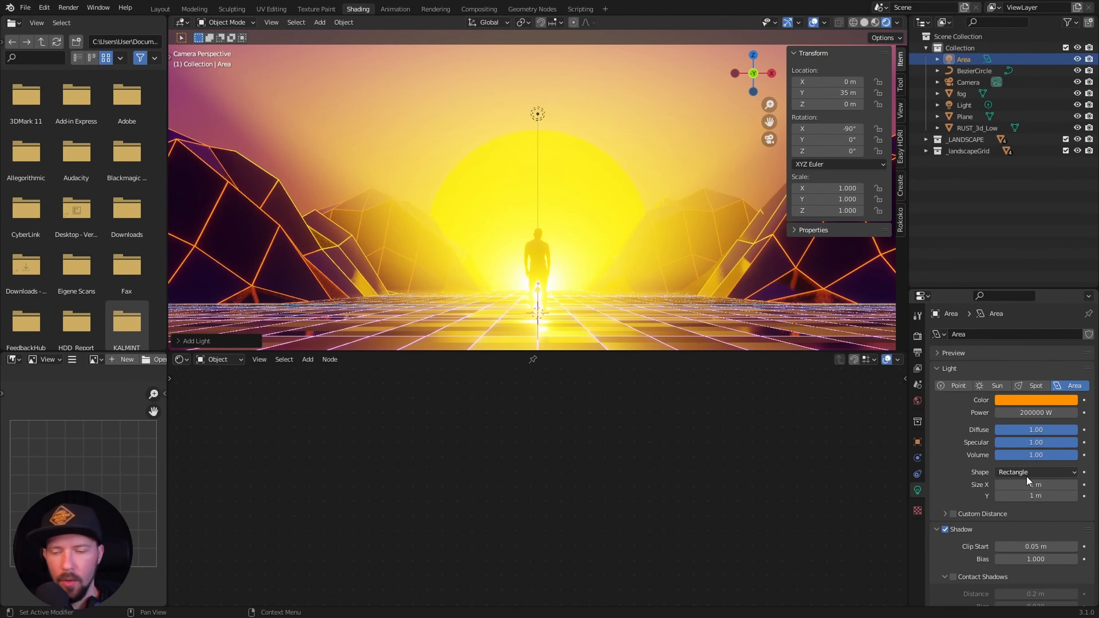
pyautogui.click(1028, 485)
pyautogui.write('12')
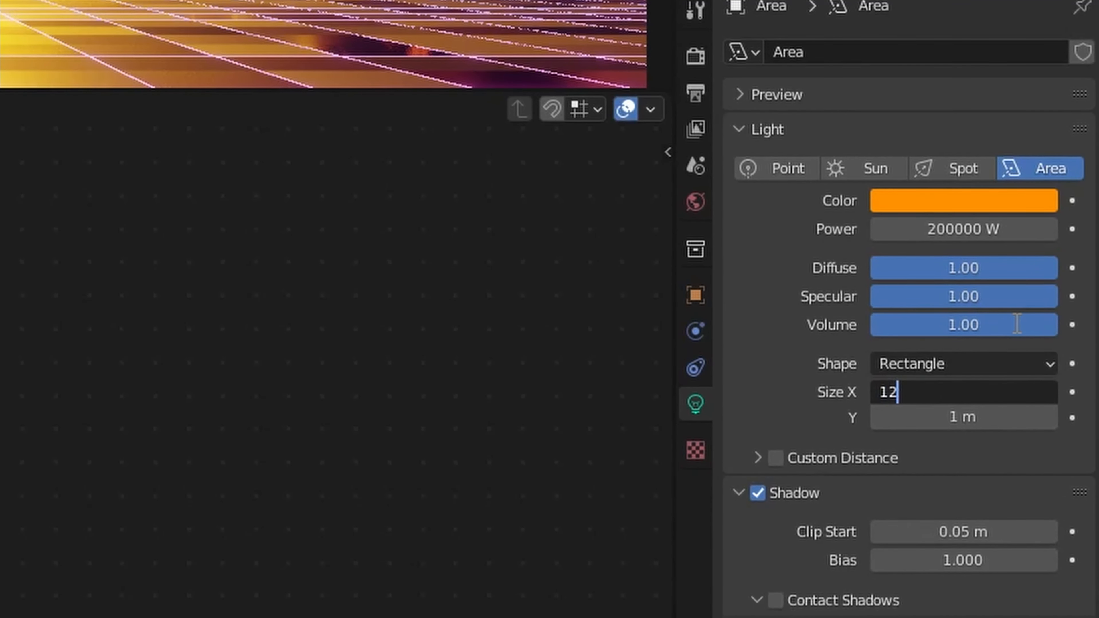
pyautogui.press('Tab')
pyautogui.write('.5')
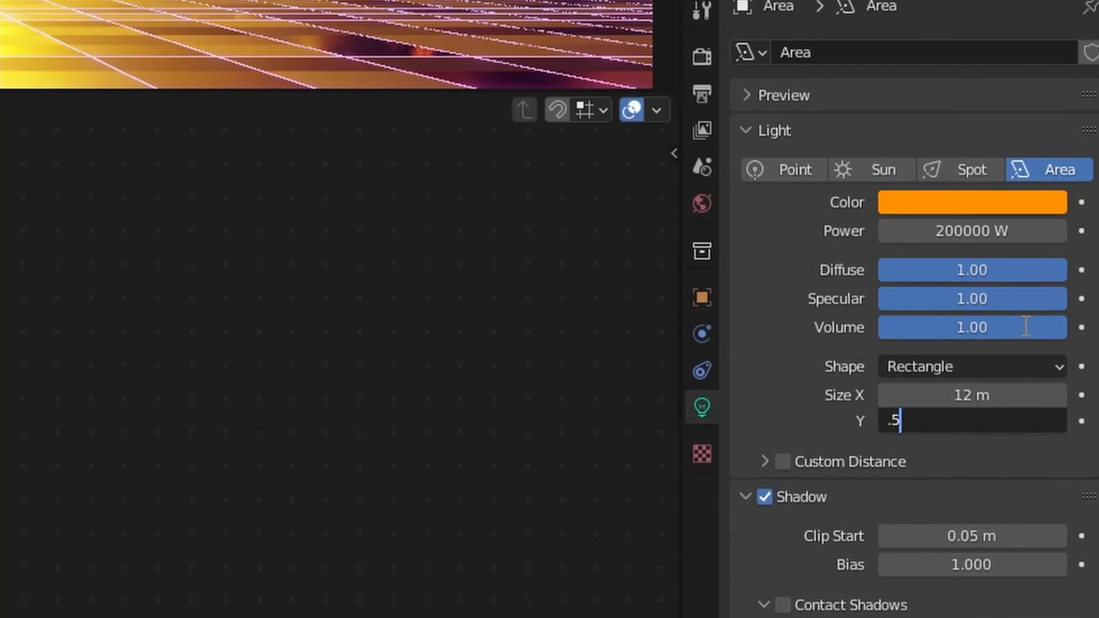
pyautogui.press('Return')
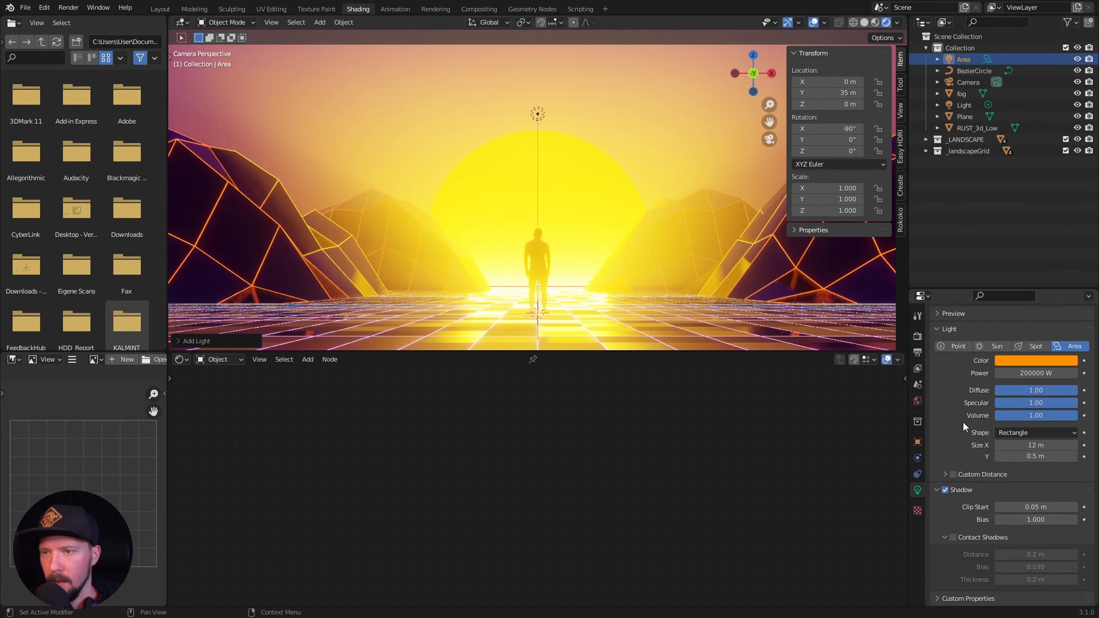
# Enable a custom distance of 3 m for the area light
pyautogui.click(952, 474)
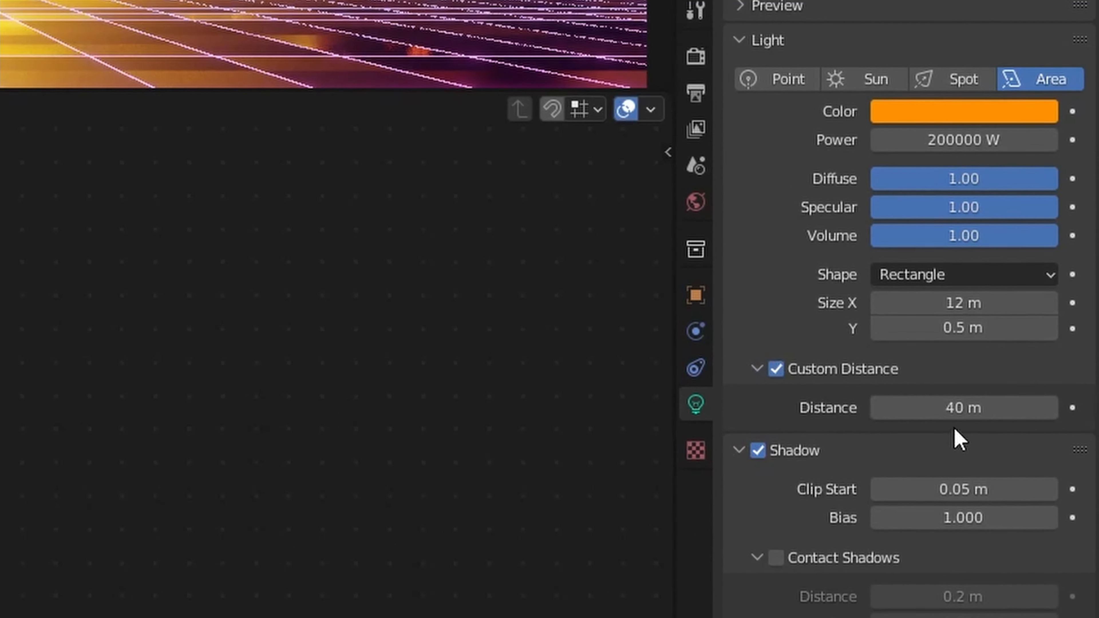
pyautogui.click(995, 408)
pyautogui.write('3')
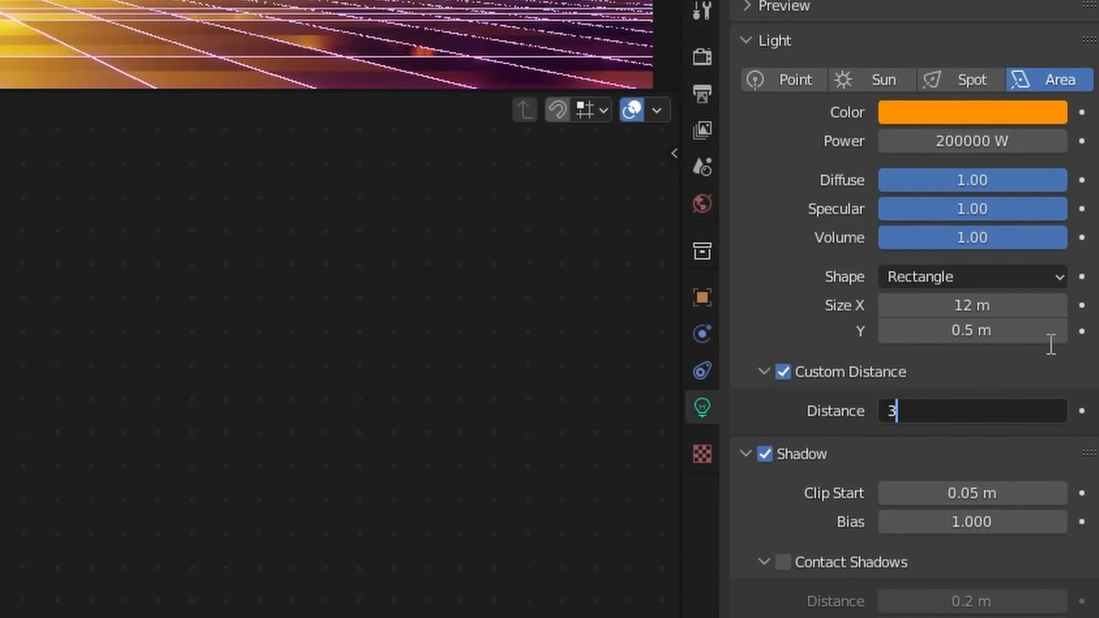
pyautogui.press('Return')
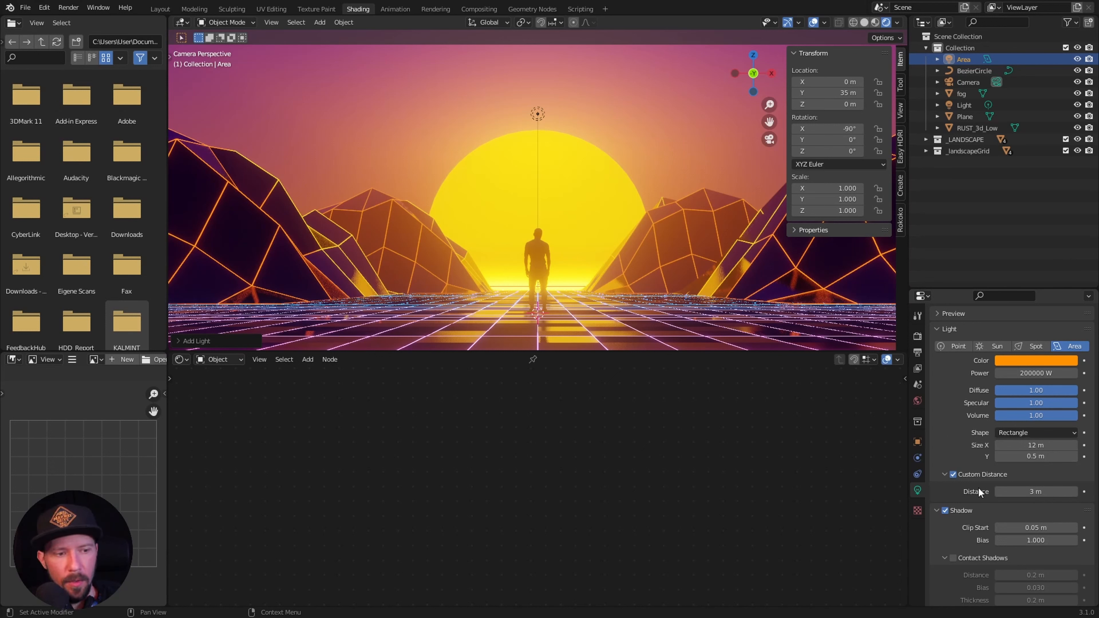
# Deselect the light, hide the viewport overlays and examine the horizon glow behind the figure
pyautogui.click(970, 208)
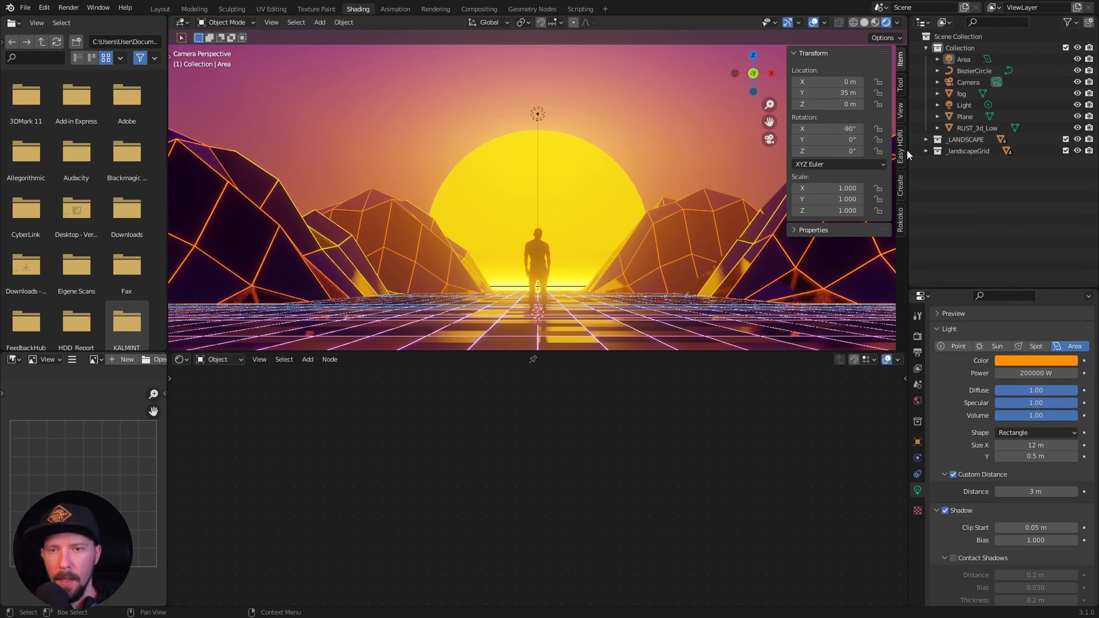
pyautogui.click(813, 22)
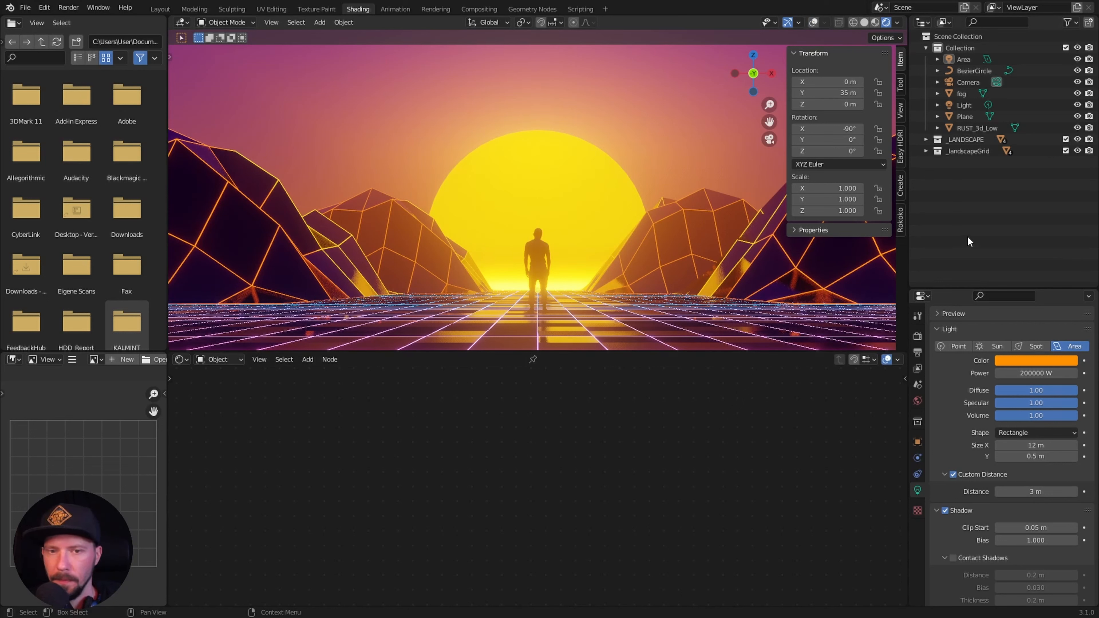
pyautogui.moveTo(586, 291); pyautogui.dragTo(501, 283, button='middle')
pyautogui.moveTo(561, 297); pyautogui.dragTo(570, 271, button='middle')
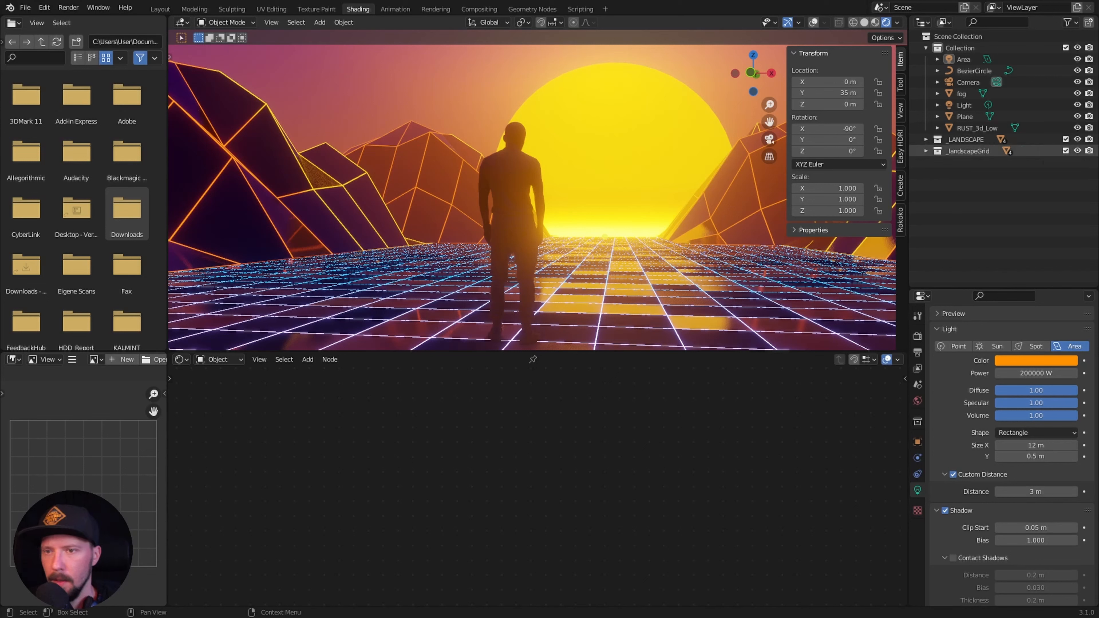
# Duplicate the horizon area light in place and show the viewport overlays
pyautogui.click(962, 60)
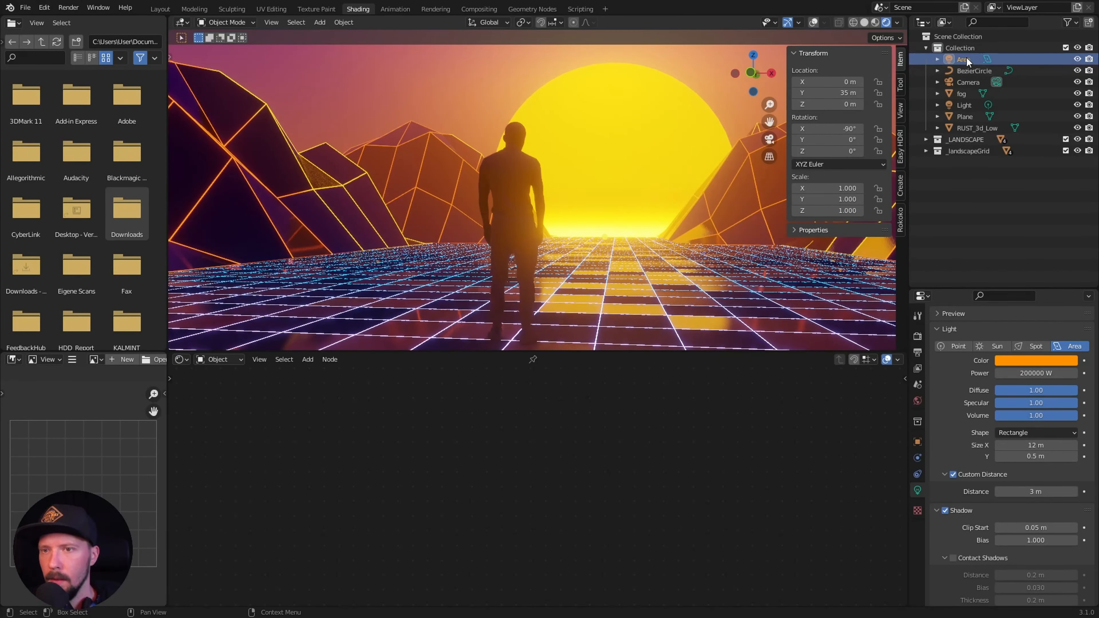
pyautogui.hotkey('shift', 'd')
pyautogui.rightClick(659, 218)
pyautogui.click(814, 23)
pyautogui.moveTo(638, 221)
pyautogui.keyDown('alt'); pyautogui.mouseDown()
pyautogui.moveTo(620, 226)
pyautogui.moveTo(630, 226)
pyautogui.mouseUp(); pyautogui.keyUp('alt')
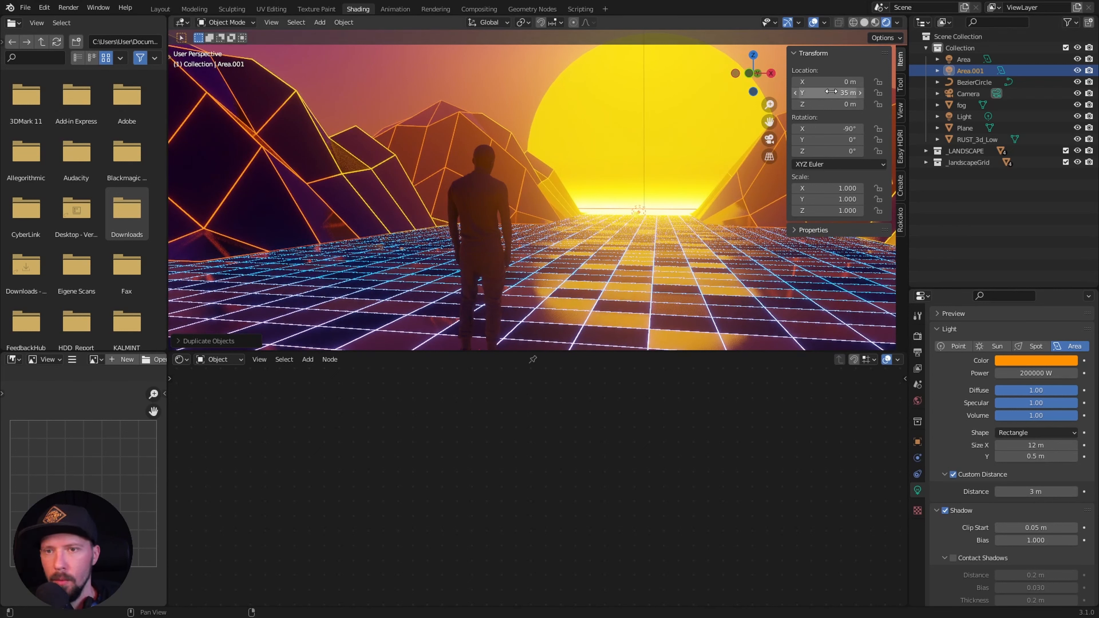
# Place the duplicated area light close to the figure at Y 1.5 m and Z 1.5 m
pyautogui.click(837, 81)
pyautogui.press('Tab')
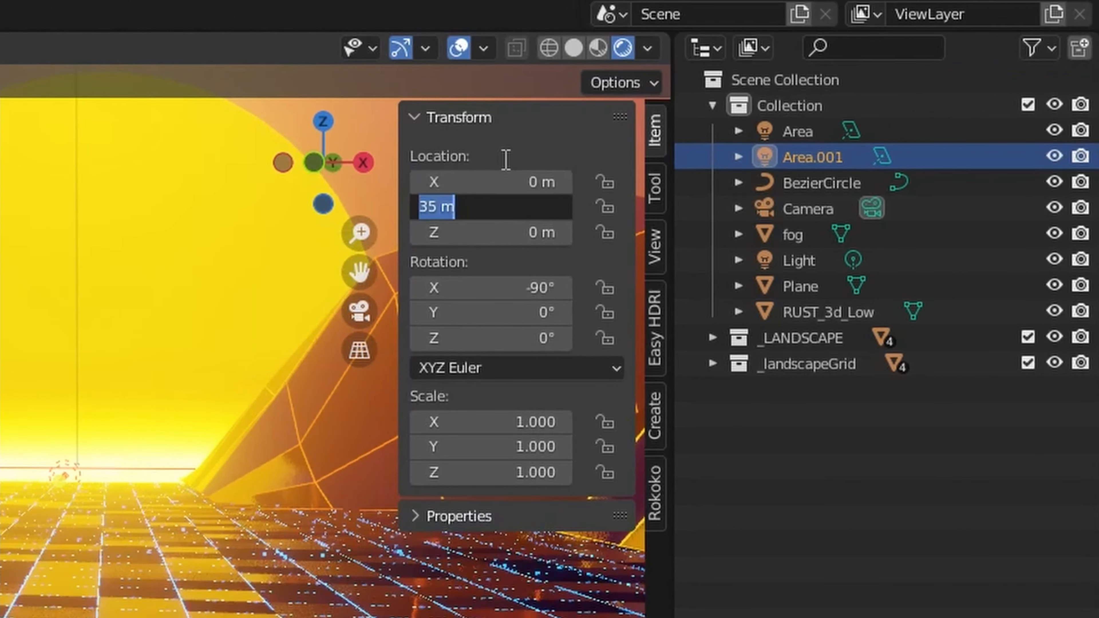
pyautogui.write('1.5')
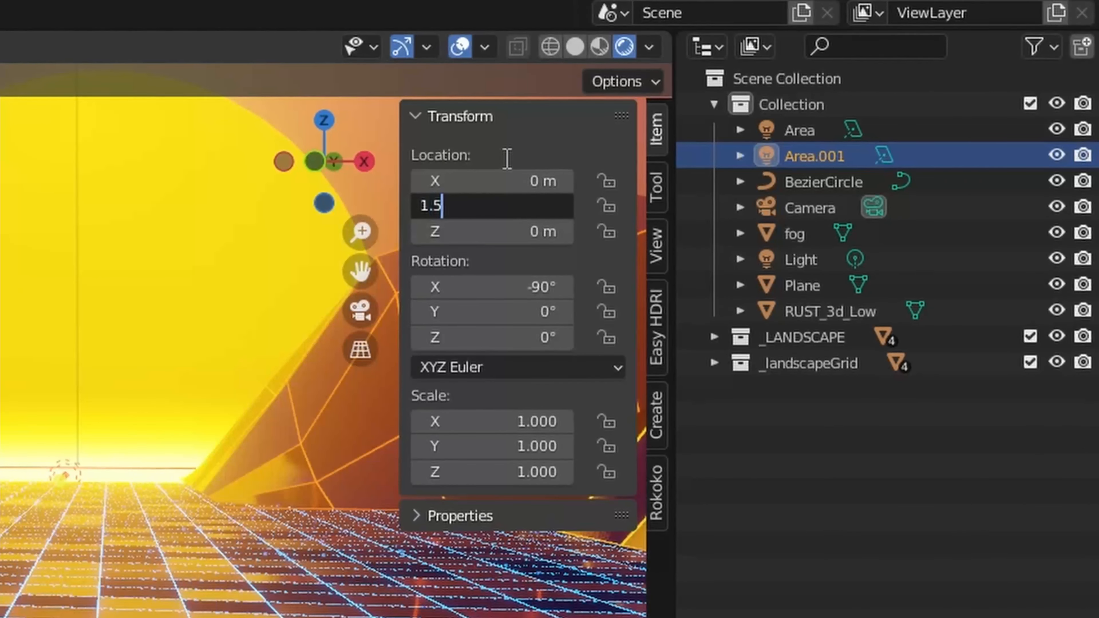
pyautogui.press('Tab')
pyautogui.write('1.5')
pyautogui.press('Return')
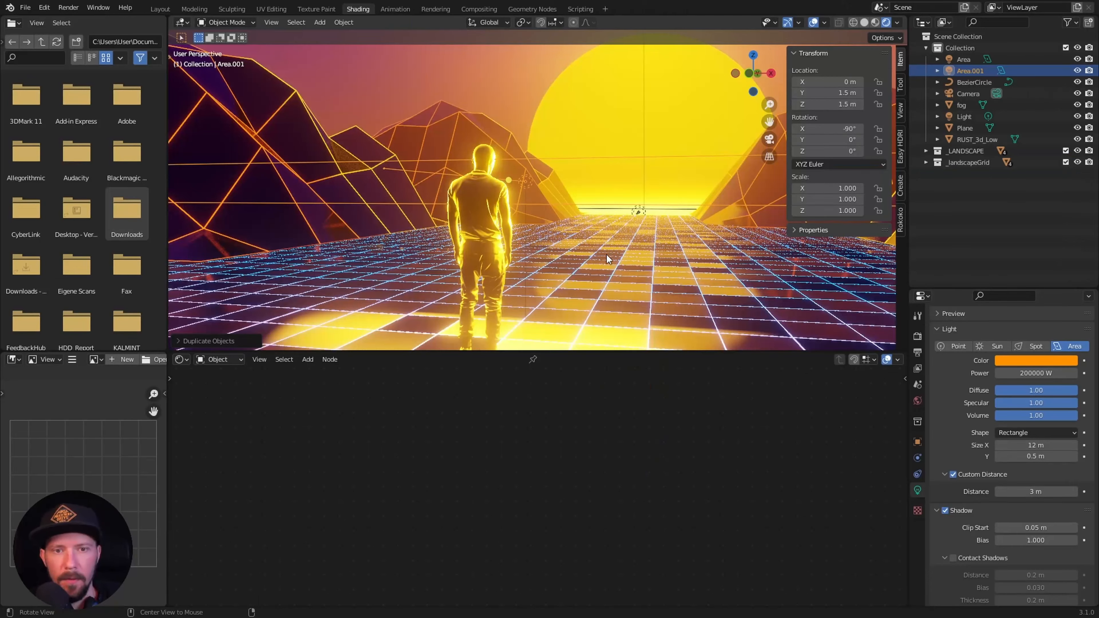
# Return to the camera view and set the duplicated area light's power to 1000 W
pyautogui.moveTo(595, 256); pyautogui.dragTo(664, 234, button='middle')
pyautogui.scroll(-8, 608, 260)
pyautogui.press('KP_0')
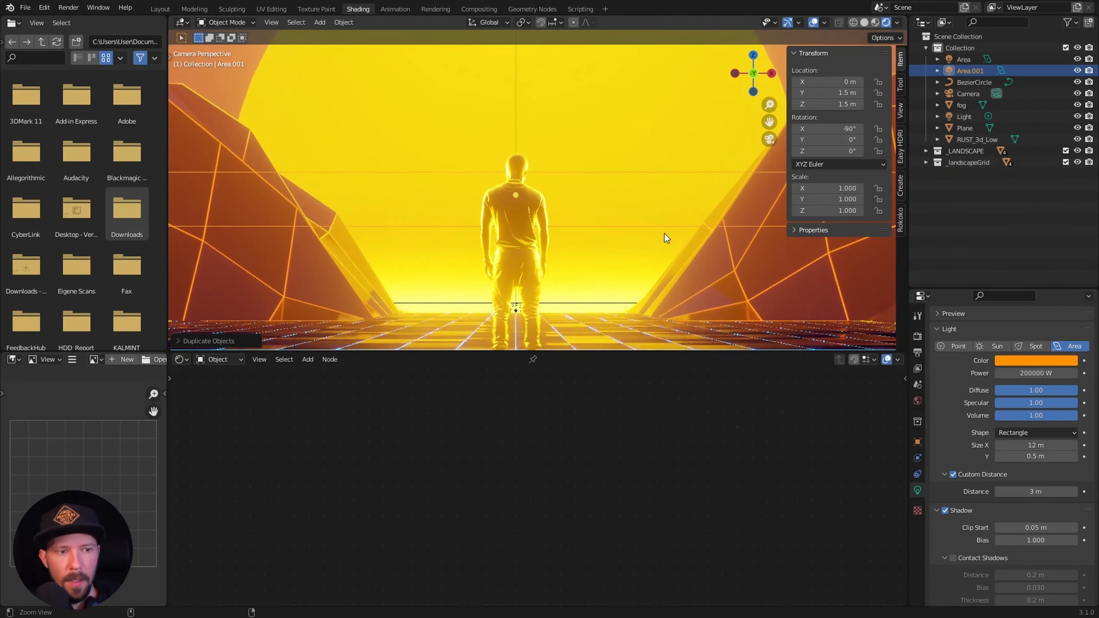
pyautogui.click(1058, 373)
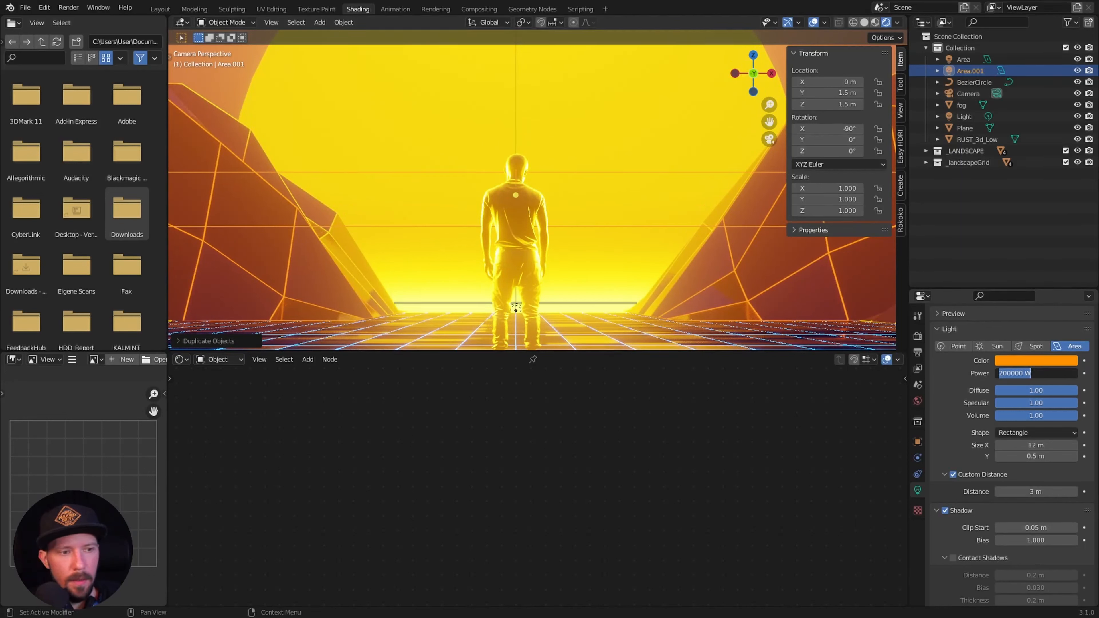
pyautogui.write('1000')
pyautogui.press('Return')
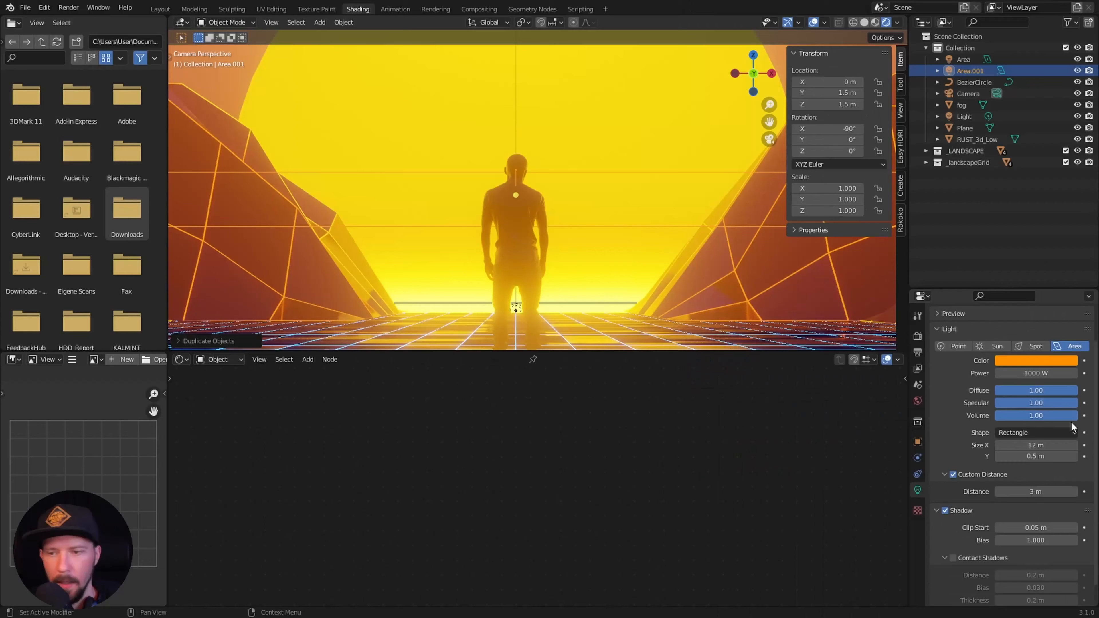
# Resize the duplicated area light to 2.3 m in X and 1.5 m in Y
pyautogui.click(1041, 446)
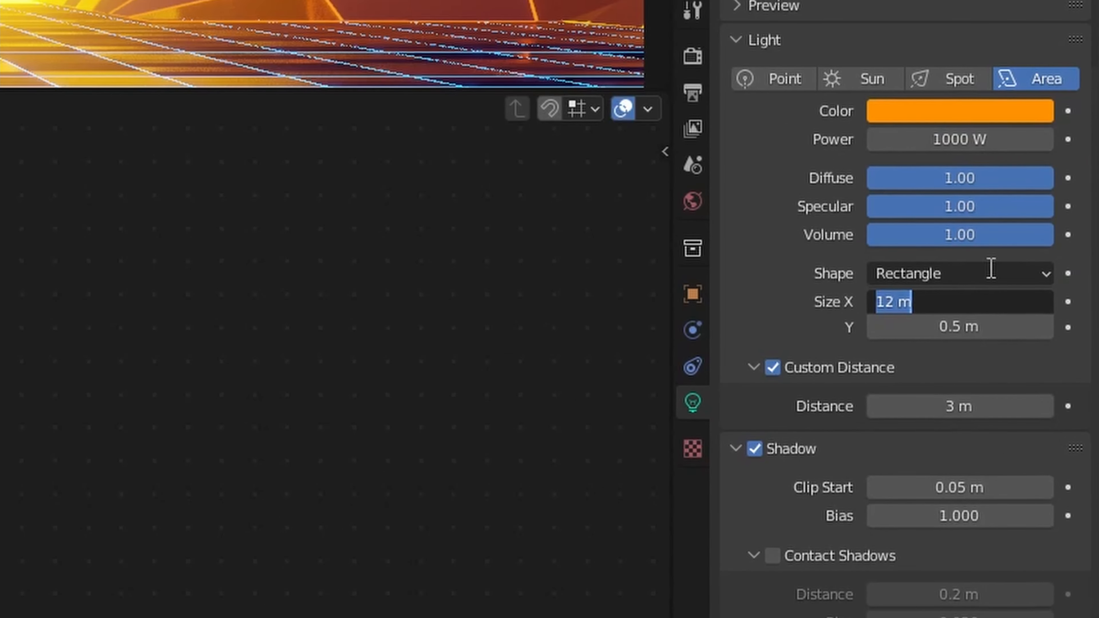
pyautogui.write('2.3')
pyautogui.press('Tab')
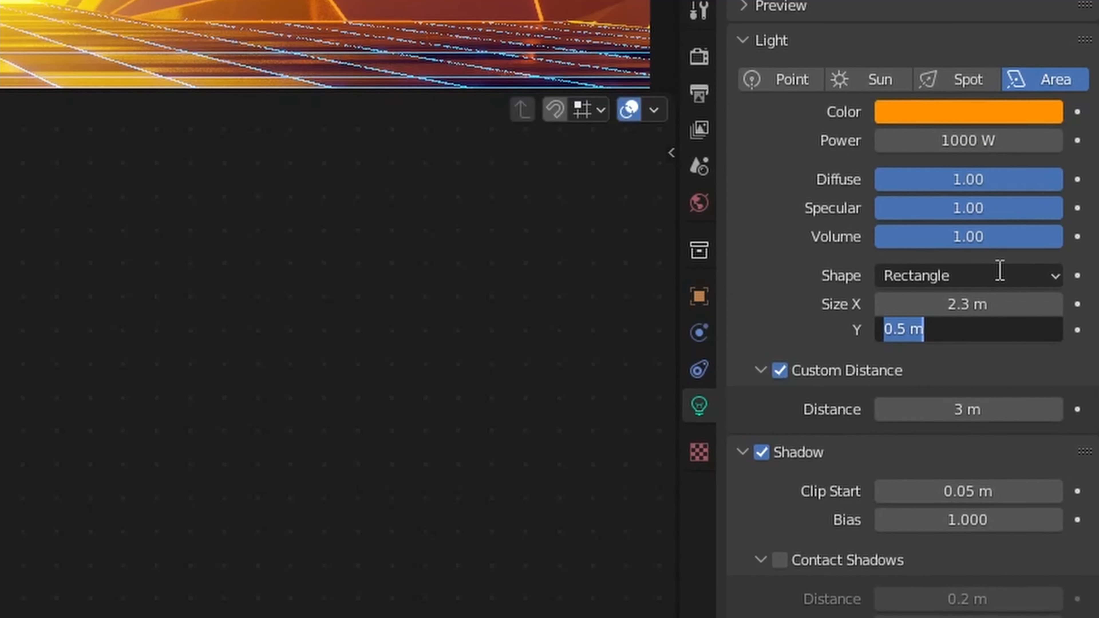
pyautogui.write('1.5')
pyautogui.press('Return')
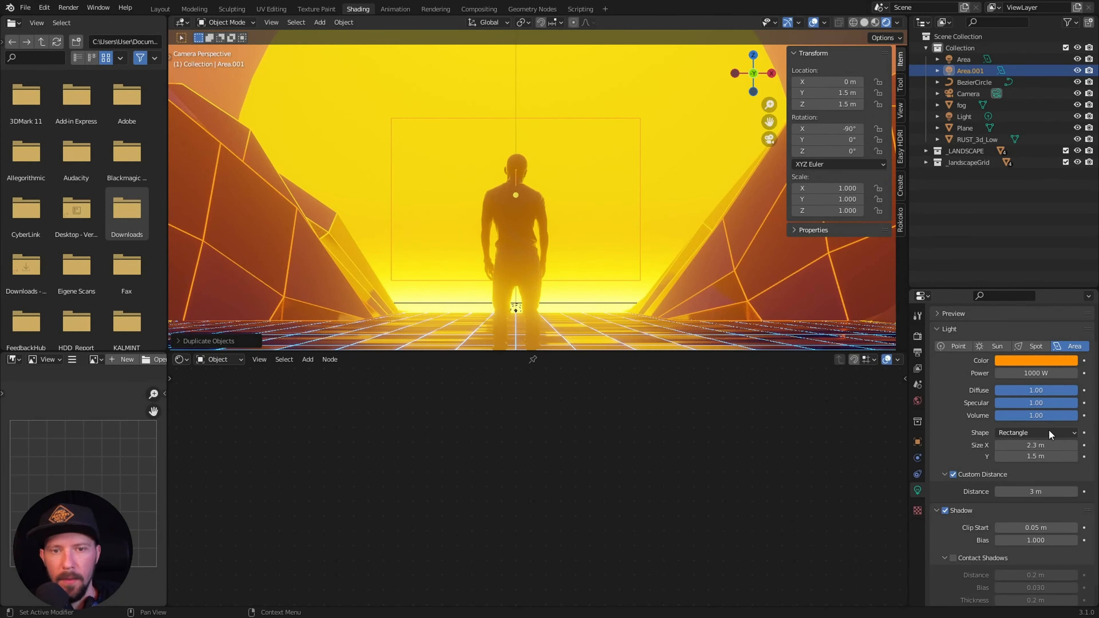
# Deselect the duplicated area light, toggle its visibility off and on, and inspect the rim lighting on the figure up close
pyautogui.click(1029, 213)
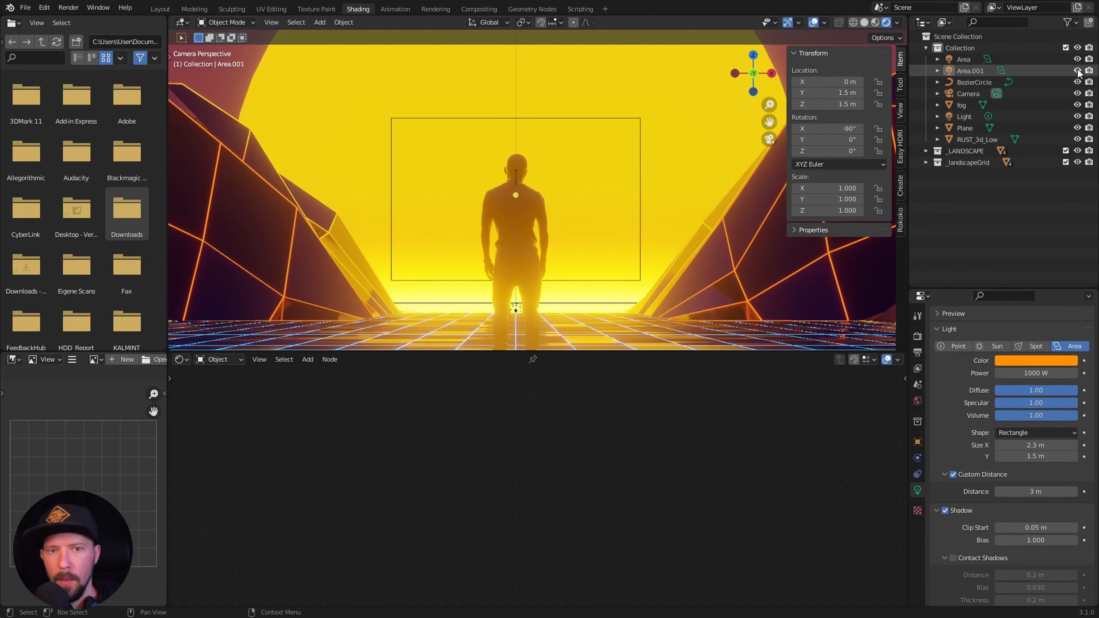
pyautogui.click(1076, 70)
pyautogui.click(1077, 70)
pyautogui.scroll(1, 538, 249)
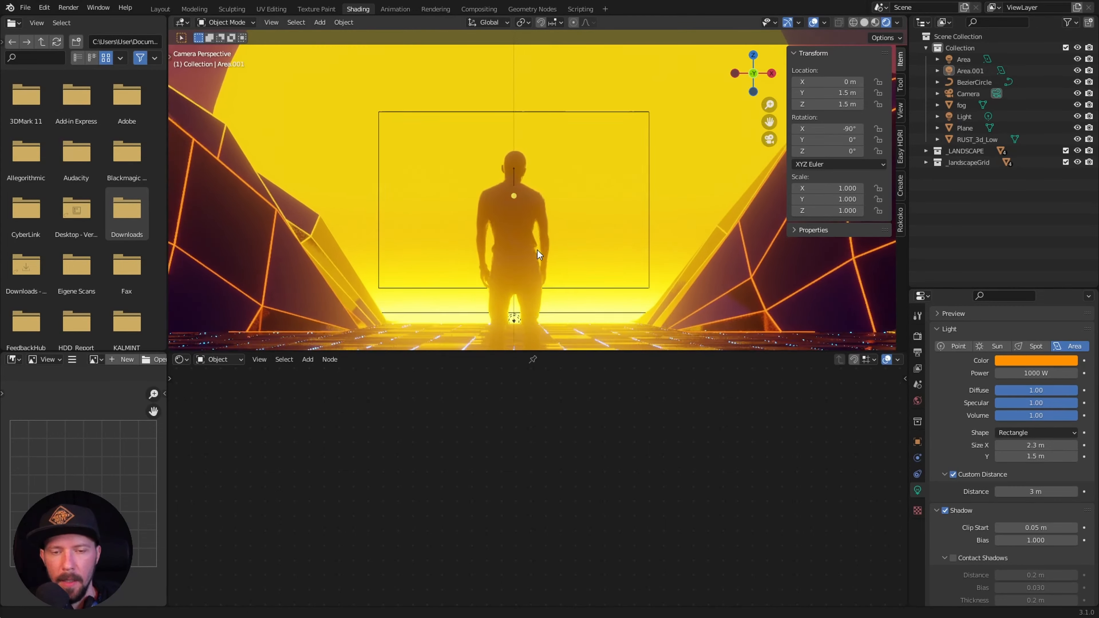
pyautogui.scroll(4, 537, 250)
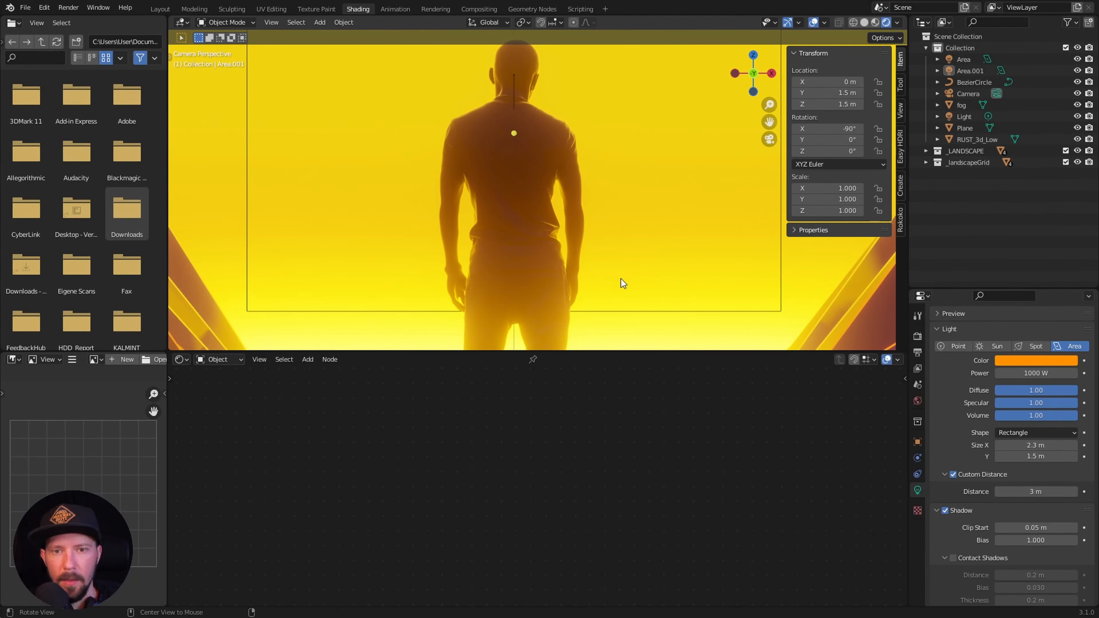
pyautogui.scroll(-5, 639, 217)
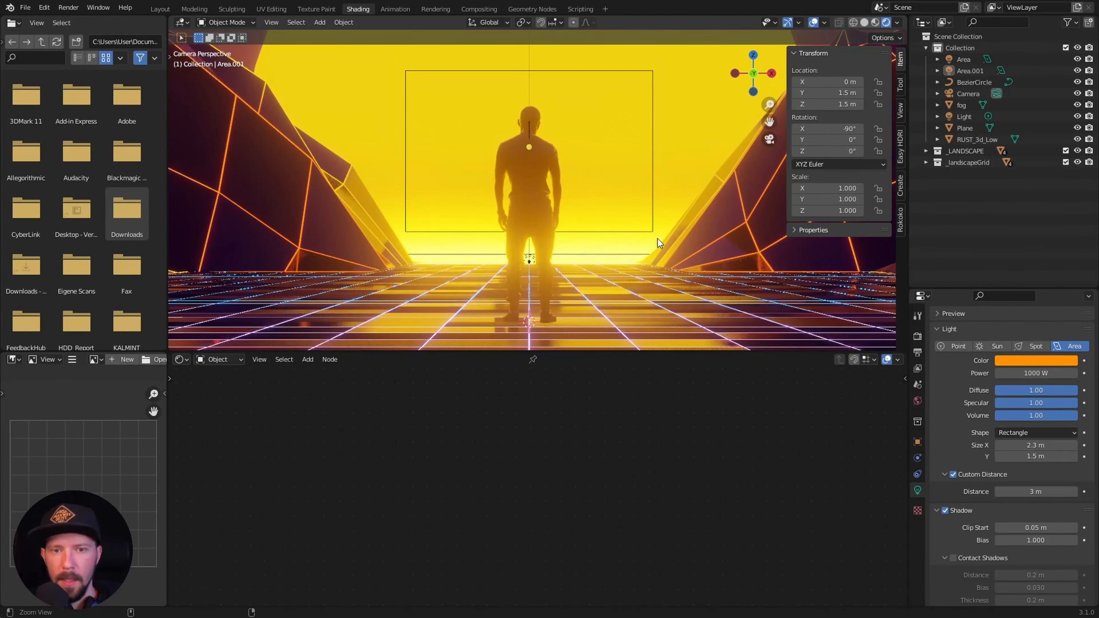
# Disable half-resolution tracing for screen space reflections, set trace precision and max roughness to 1.000, and set edge fading to 0
pyautogui.click(817, 22)
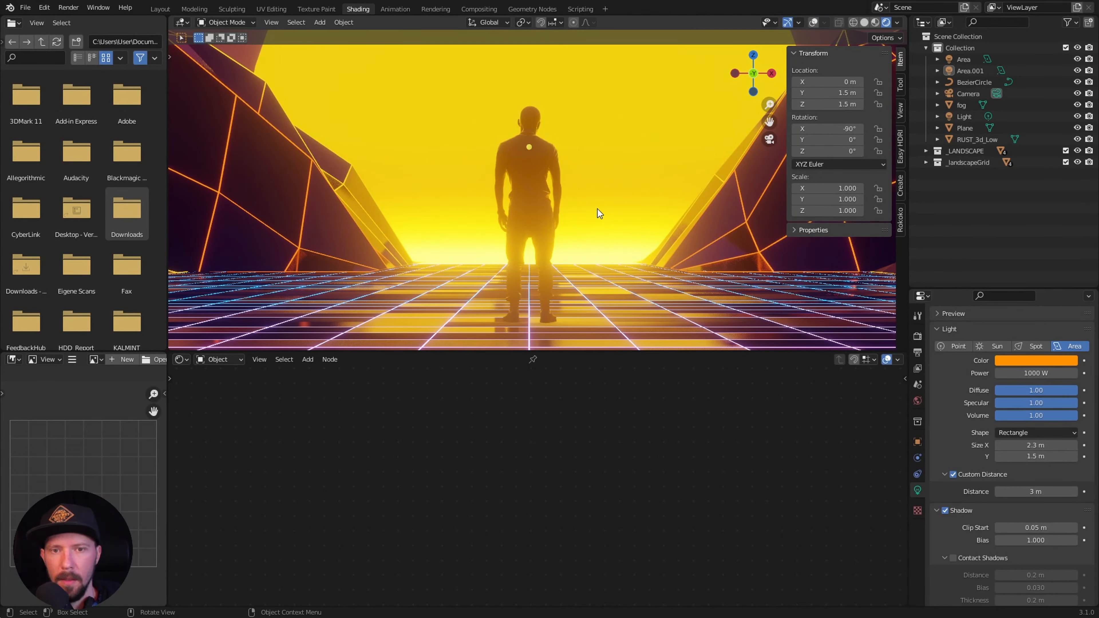
pyautogui.moveTo(644, 186); pyautogui.dragTo(609, 204, button='middle')
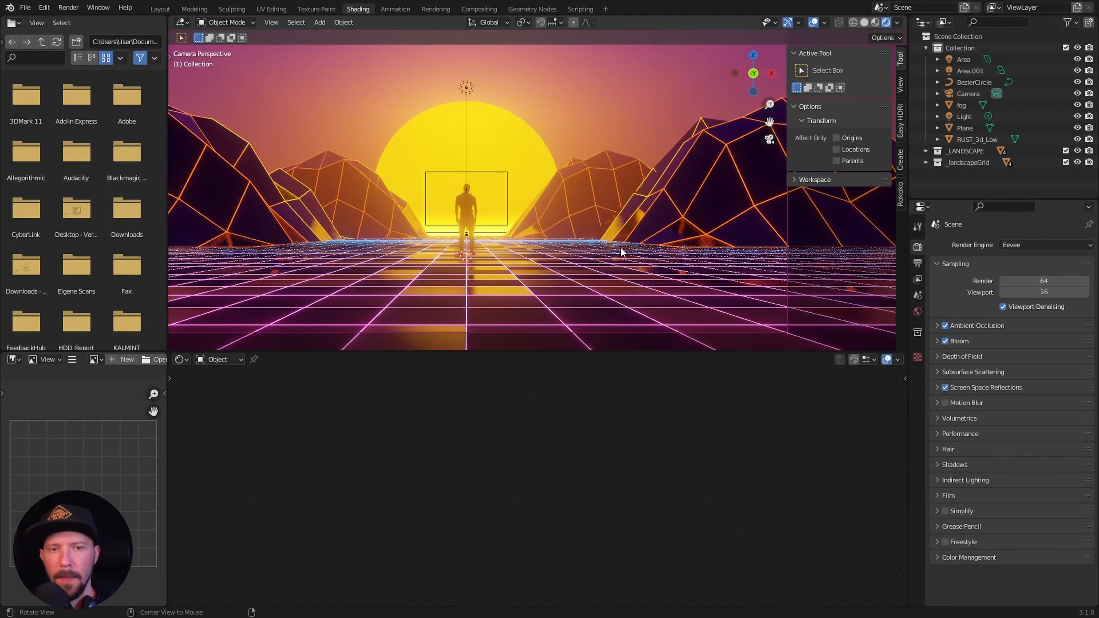
pyautogui.moveTo(620, 247); pyautogui.dragTo(580, 270, button='middle')
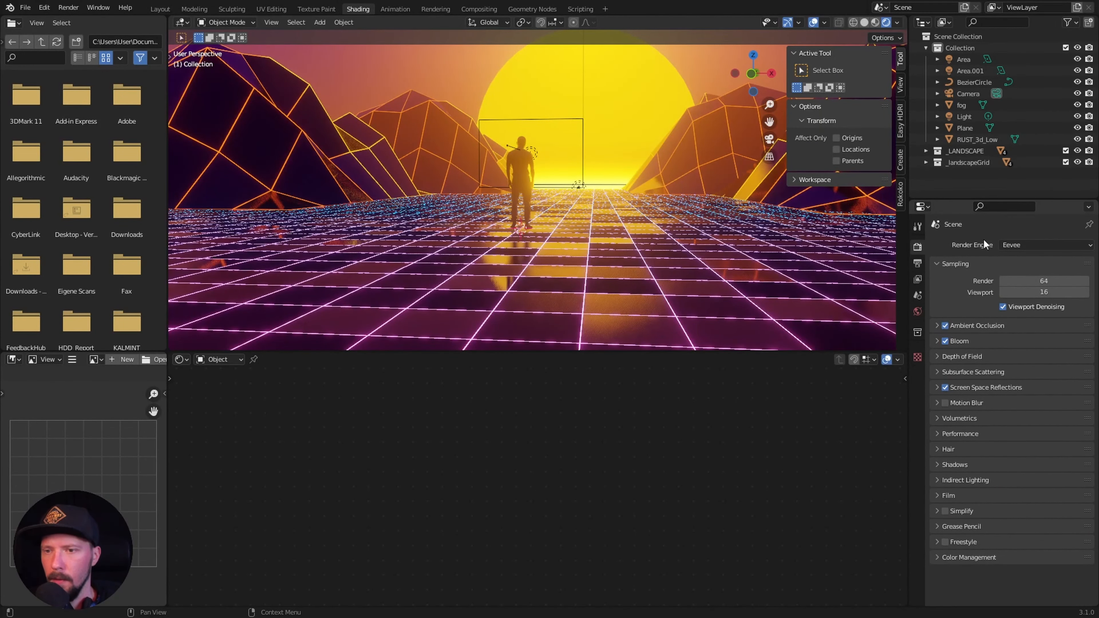
pyautogui.click(936, 387)
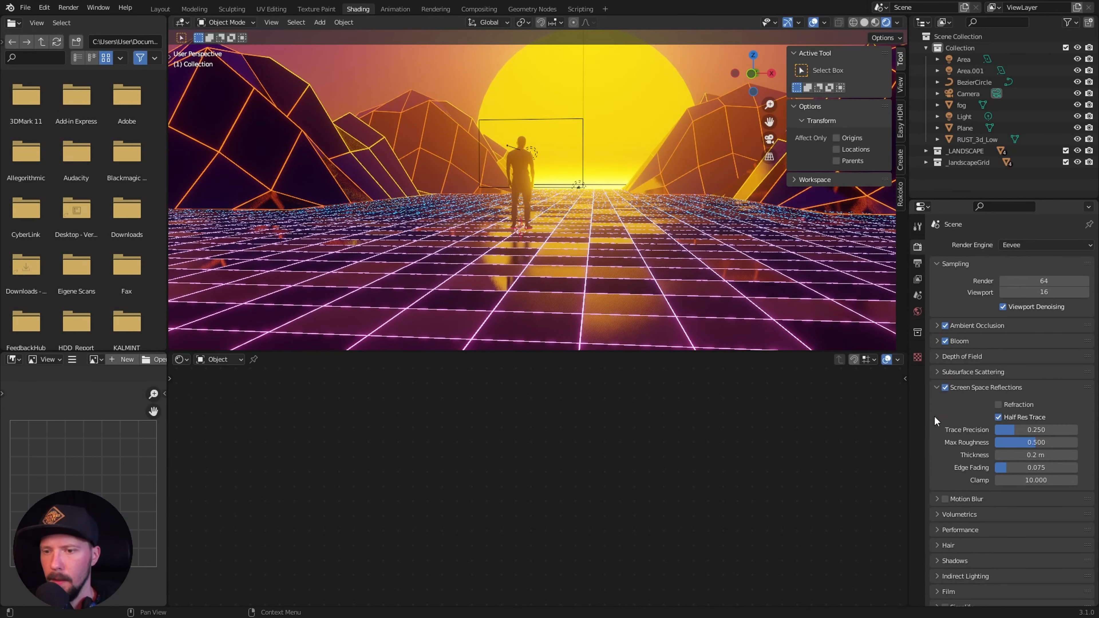
pyautogui.click(1003, 416)
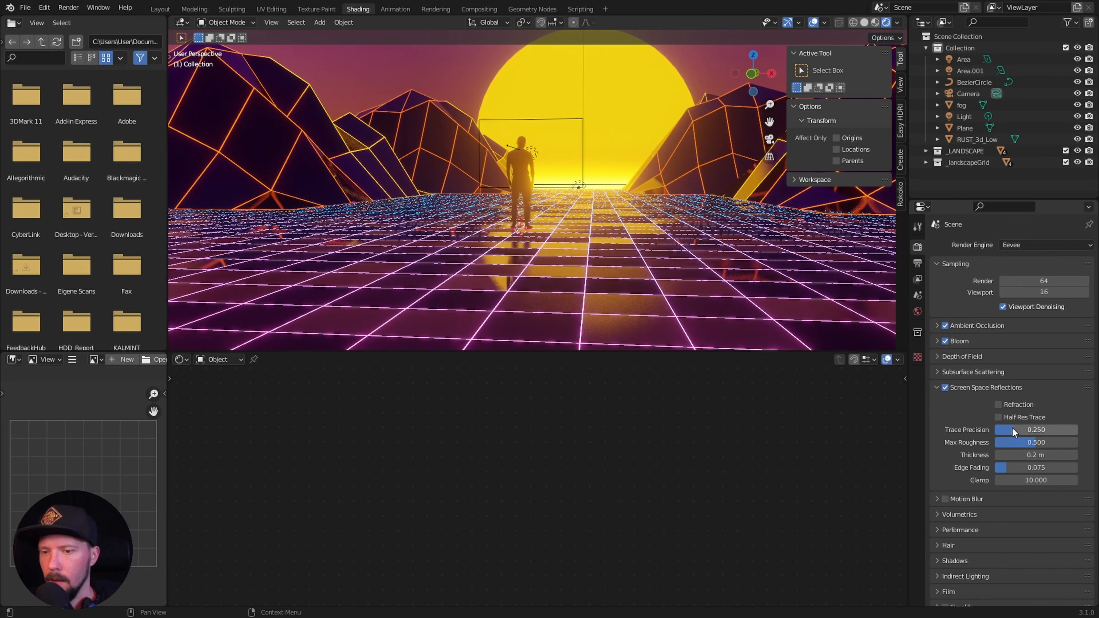
pyautogui.moveTo(1012, 428)
pyautogui.mouseDown()
pyautogui.moveTo(1075, 429)
pyautogui.moveTo(1075, 443)
pyautogui.moveTo(1013, 468)
pyautogui.mouseUp()
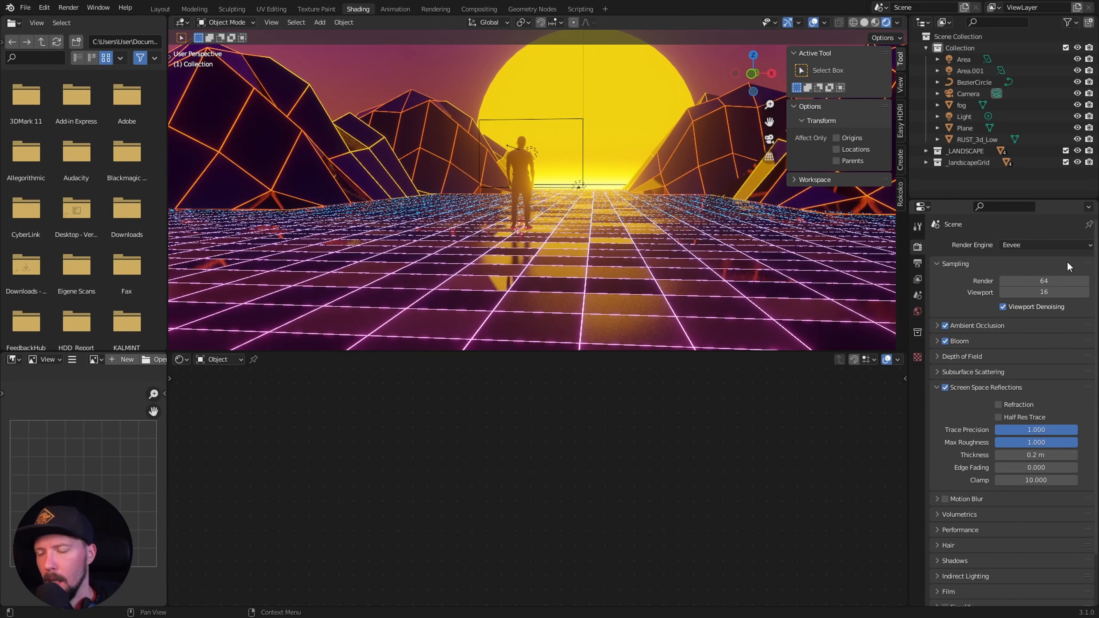
# Set the Eevee render sampling to 128 samples
pyautogui.click(1041, 280)
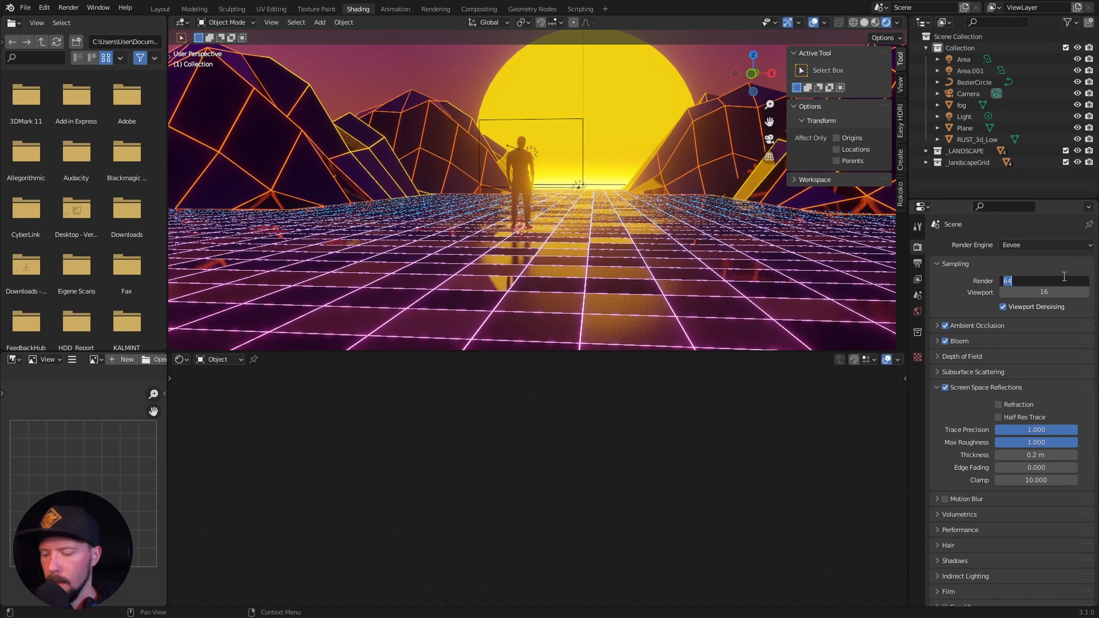
pyautogui.press('Return')
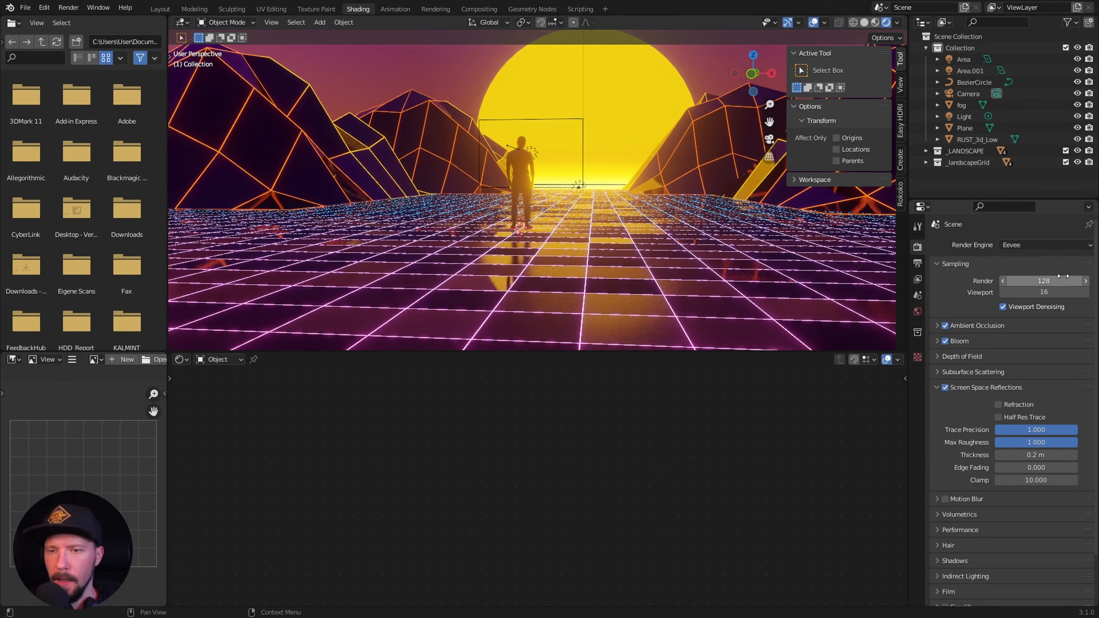
pyautogui.moveTo(700, 281)
pyautogui.mouseDown(button='middle')
pyautogui.moveTo(685, 270)
pyautogui.moveTo(680, 279)
pyautogui.mouseUp(button='middle')
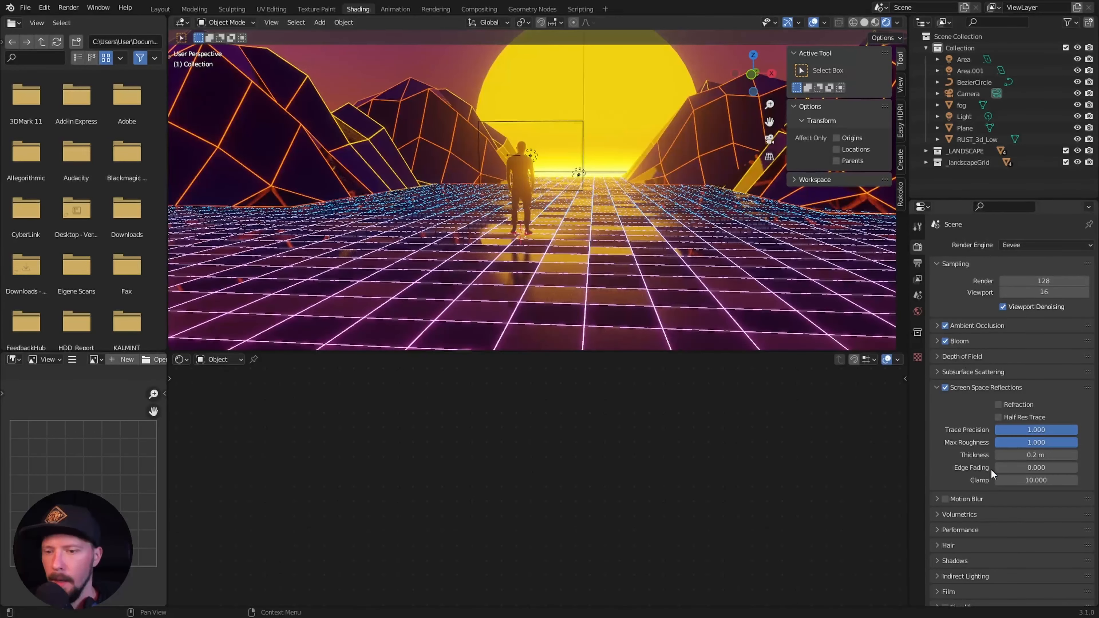
# Set the colour management look to High Contrast and check the result in the camera view with overlays hidden
pyautogui.click(936, 388)
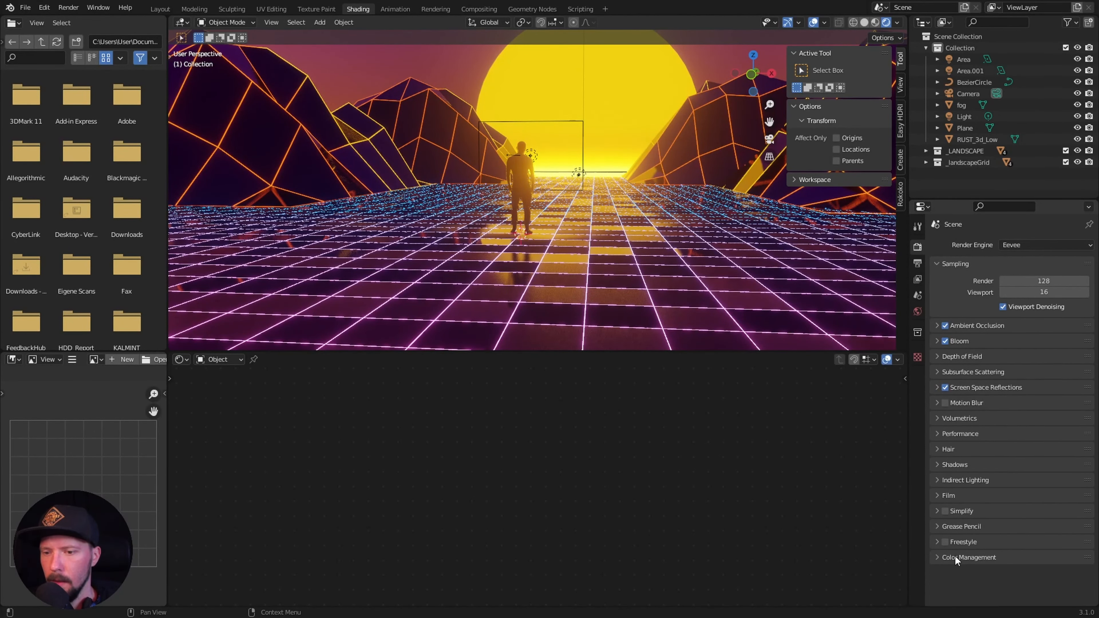
pyautogui.click(935, 557)
pyautogui.scroll(-4, 1027, 522)
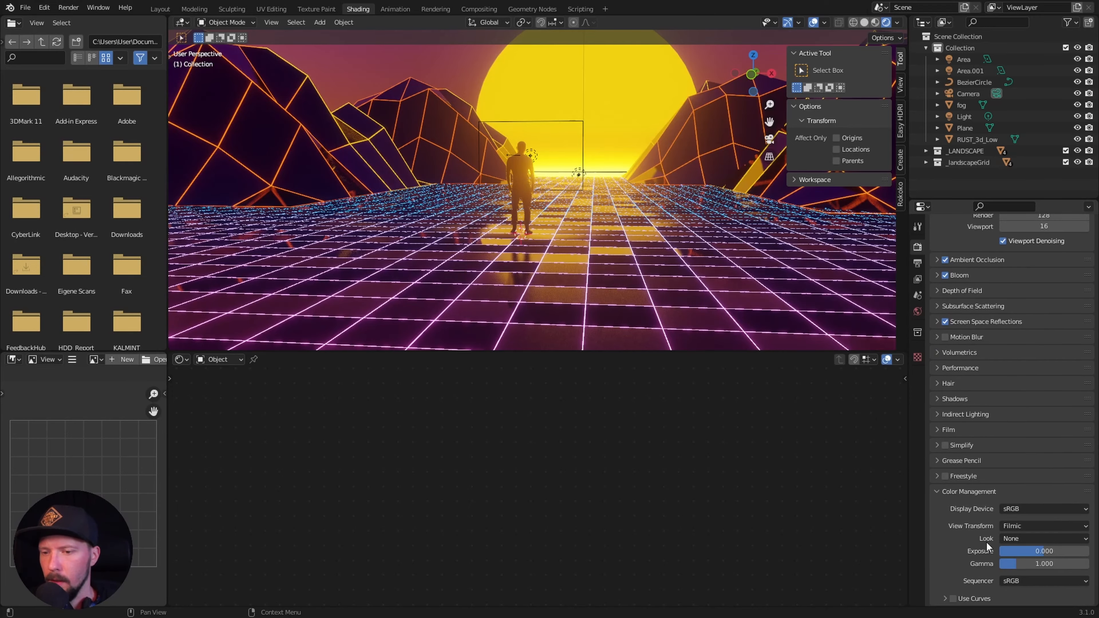
pyautogui.click(1029, 539)
pyautogui.click(1052, 500)
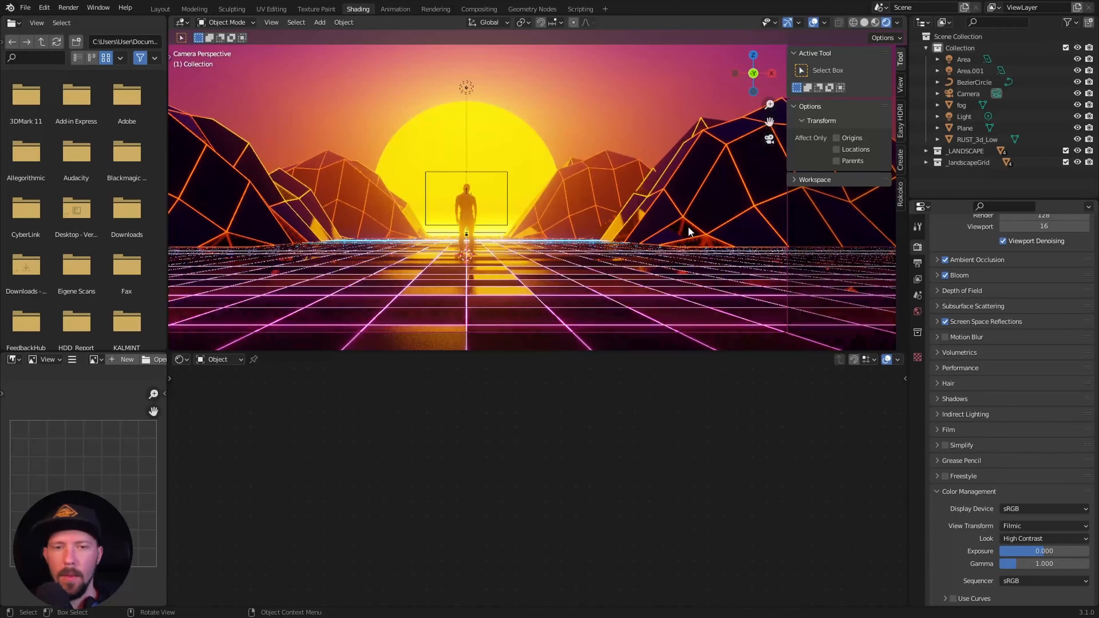
pyautogui.press('KP_0')
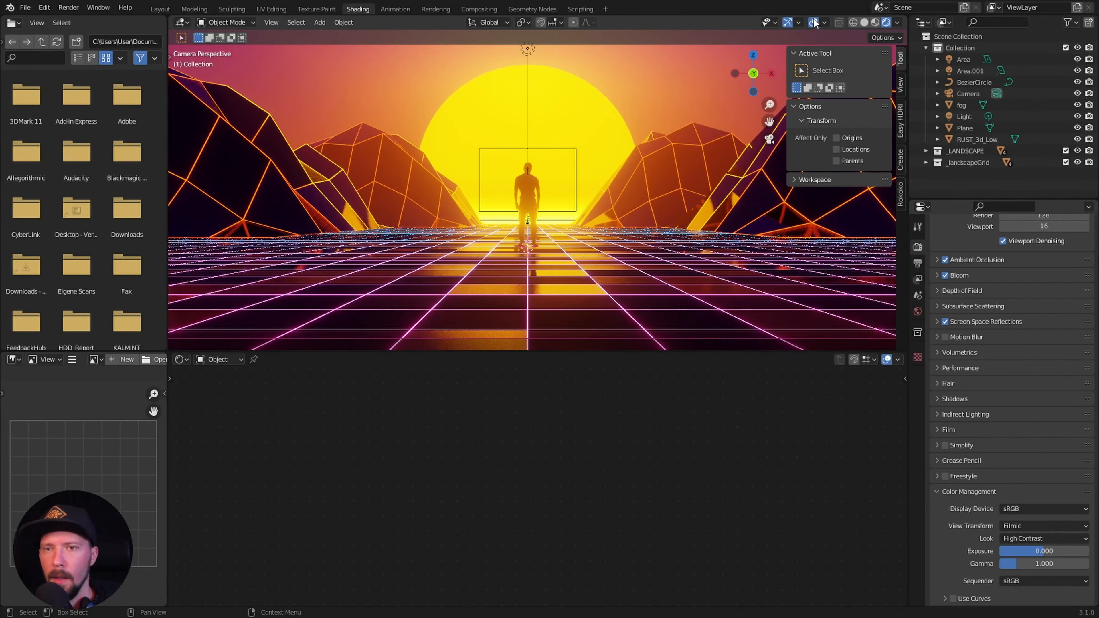
pyautogui.click(813, 22)
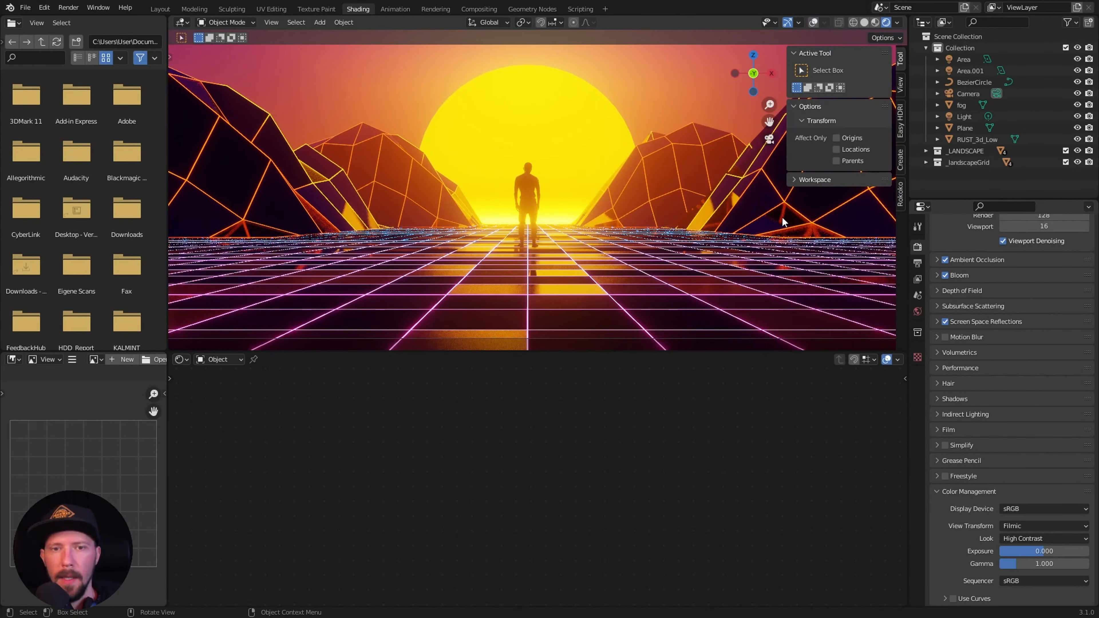
# Enable depth of field on the camera and use the figure RUST_3d_Low as its focus object
pyautogui.click(968, 94)
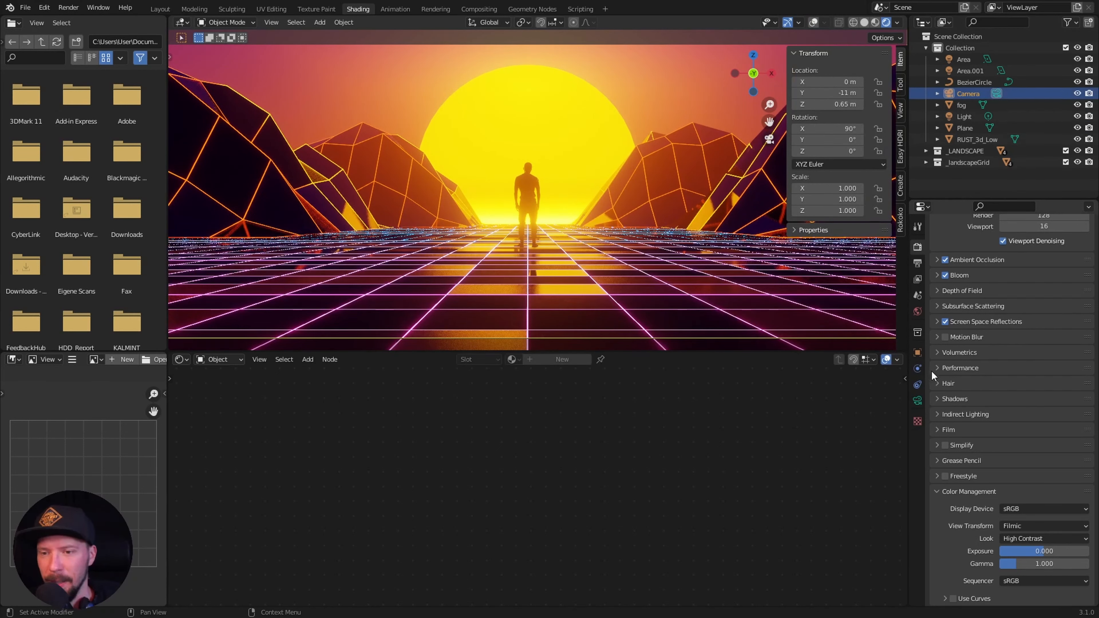
pyautogui.click(917, 400)
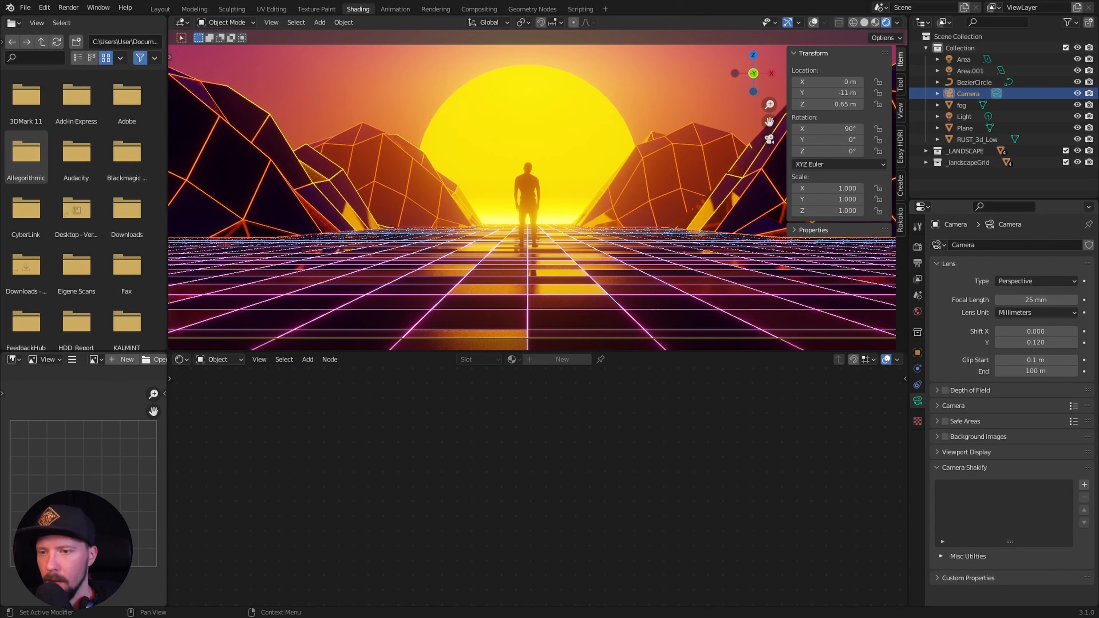
pyautogui.click(945, 391)
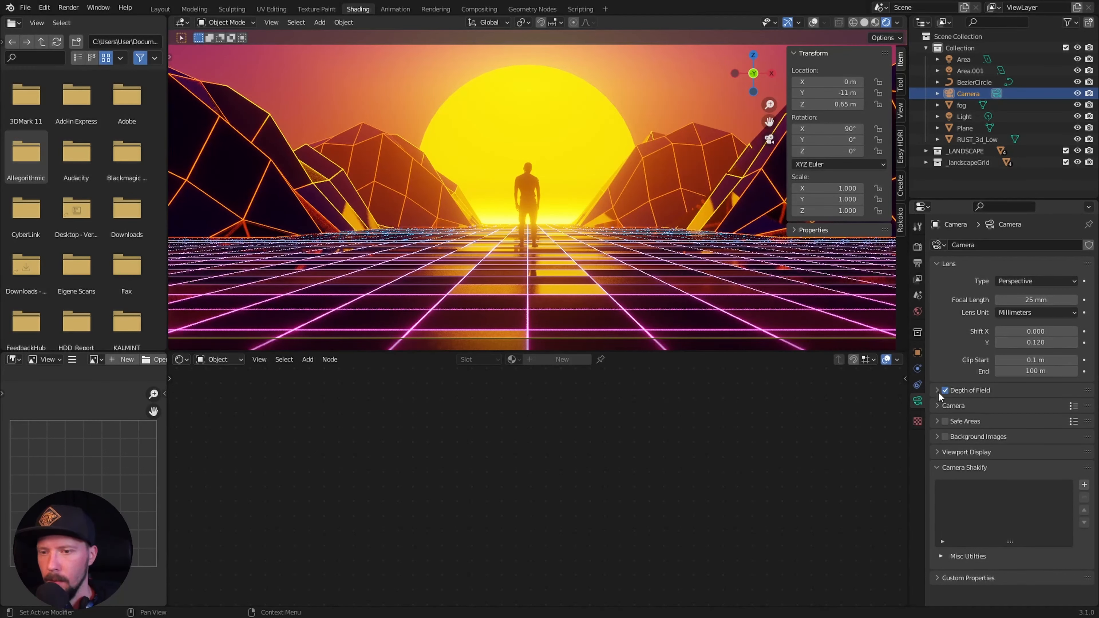
pyautogui.click(936, 394)
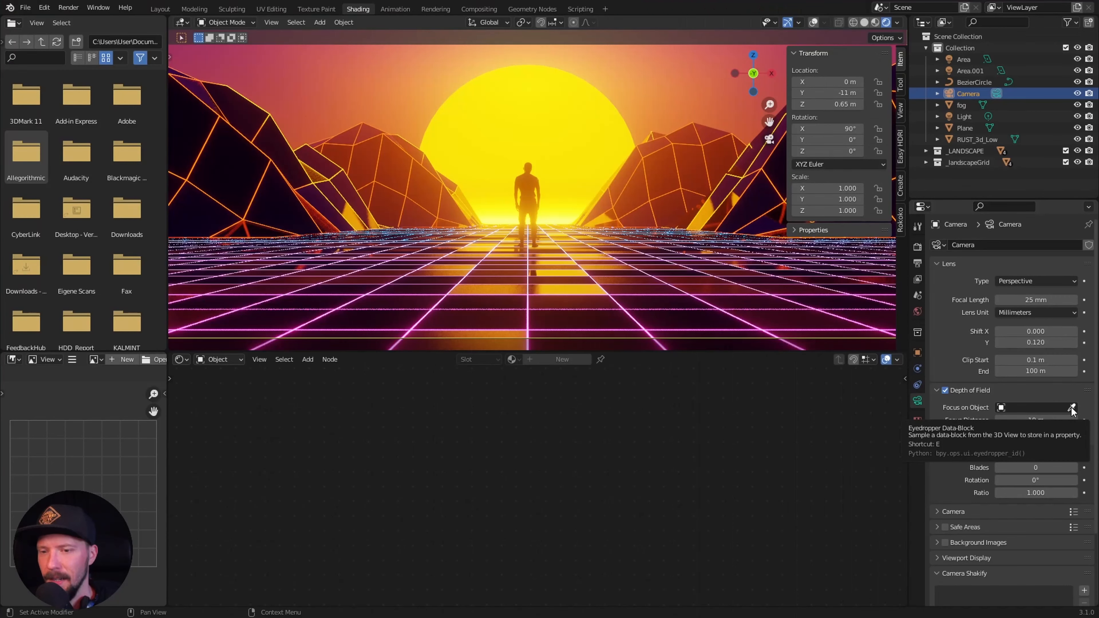
pyautogui.click(1067, 220)
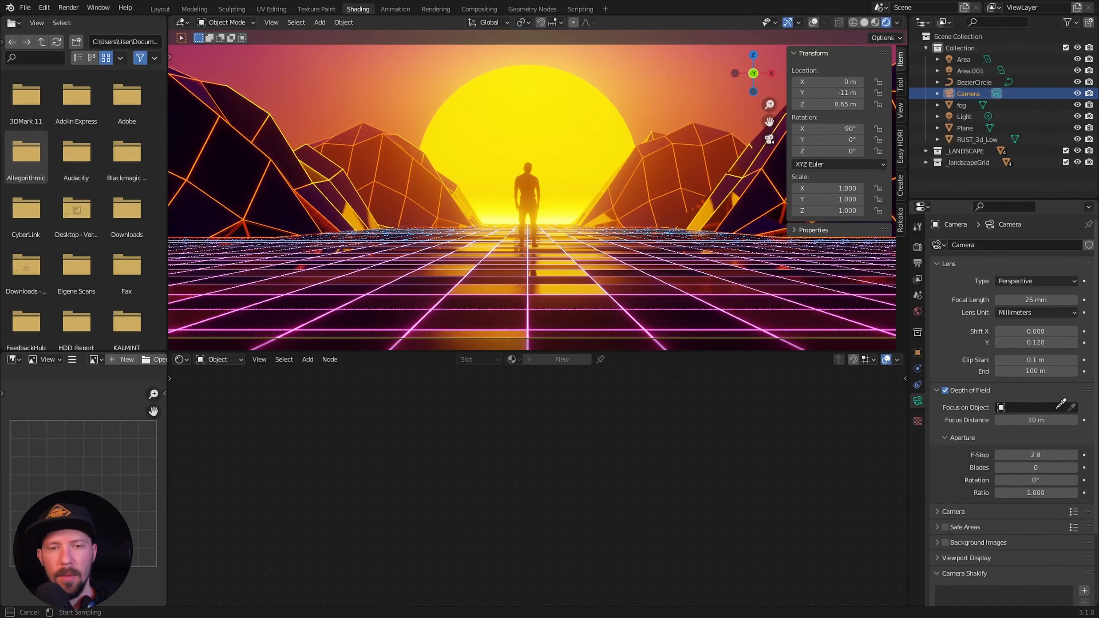
pyautogui.click(532, 195)
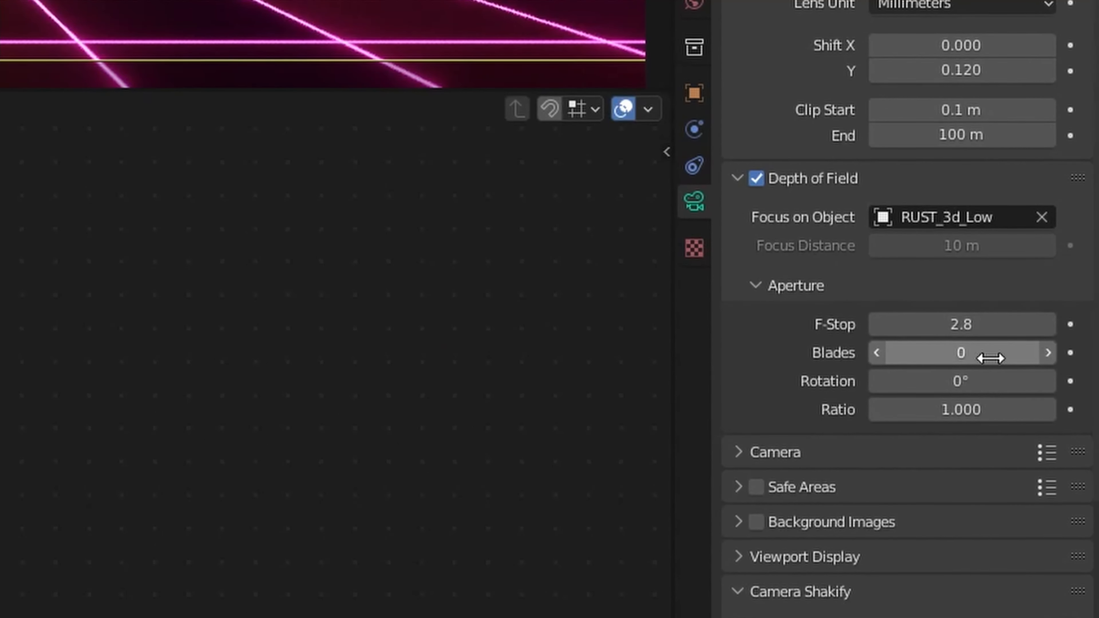
# Set the camera's depth of field aperture to an F-Stop of 0.5
pyautogui.click(1041, 453)
pyautogui.press('BackSpace')
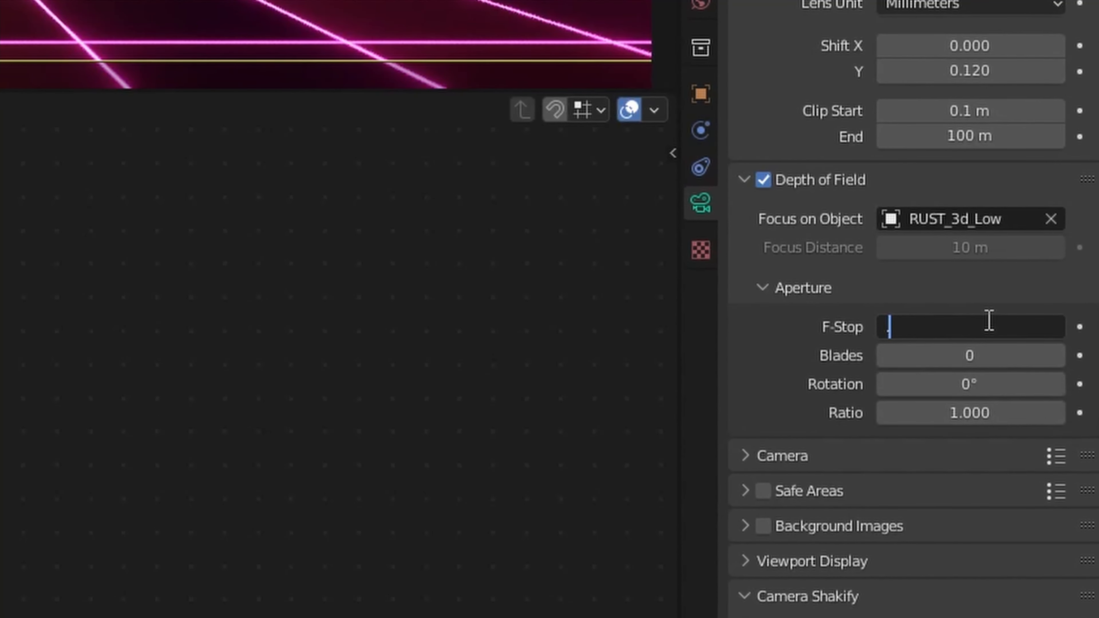
pyautogui.write('.5')
pyautogui.press('Return')
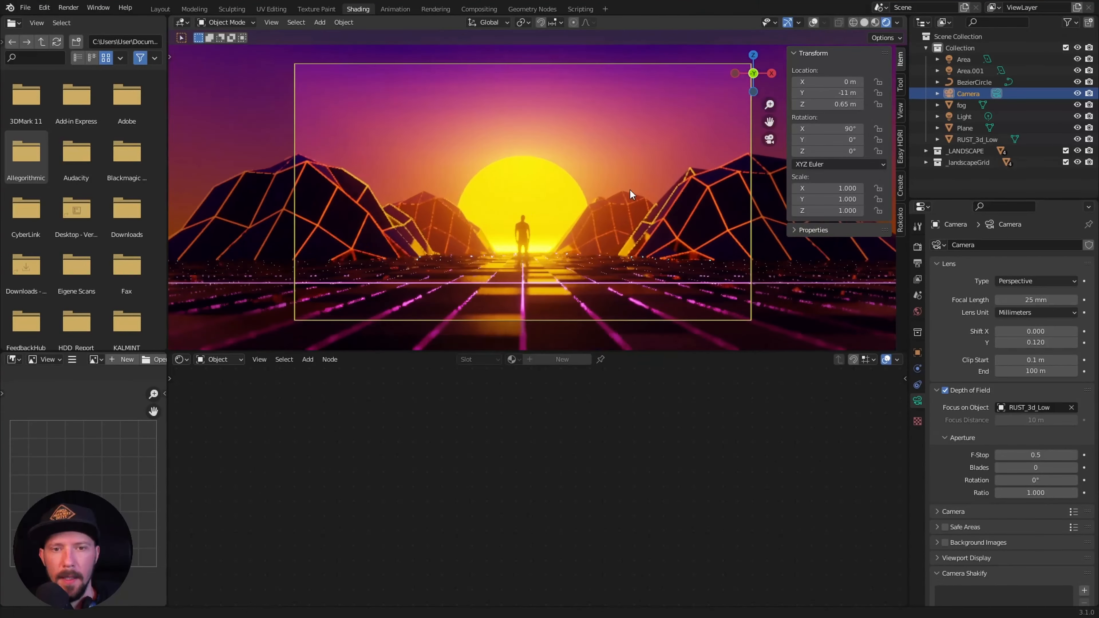
# Fit the camera frame in the viewport and start rendering the still image
pyautogui.press('Home')
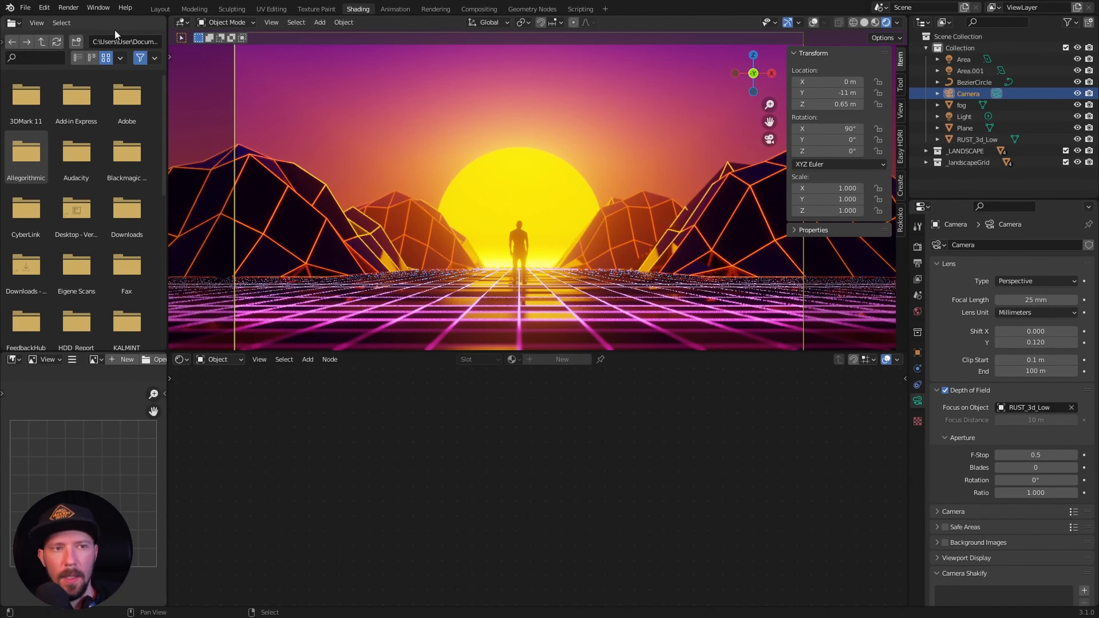
pyautogui.click(68, 8)
pyautogui.click(92, 20)
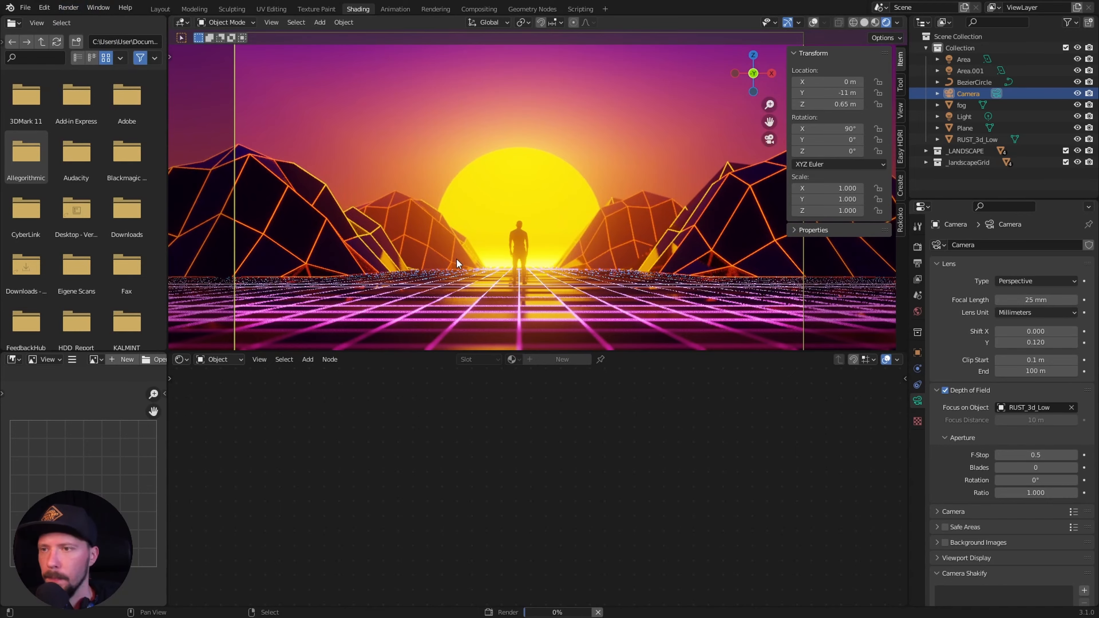